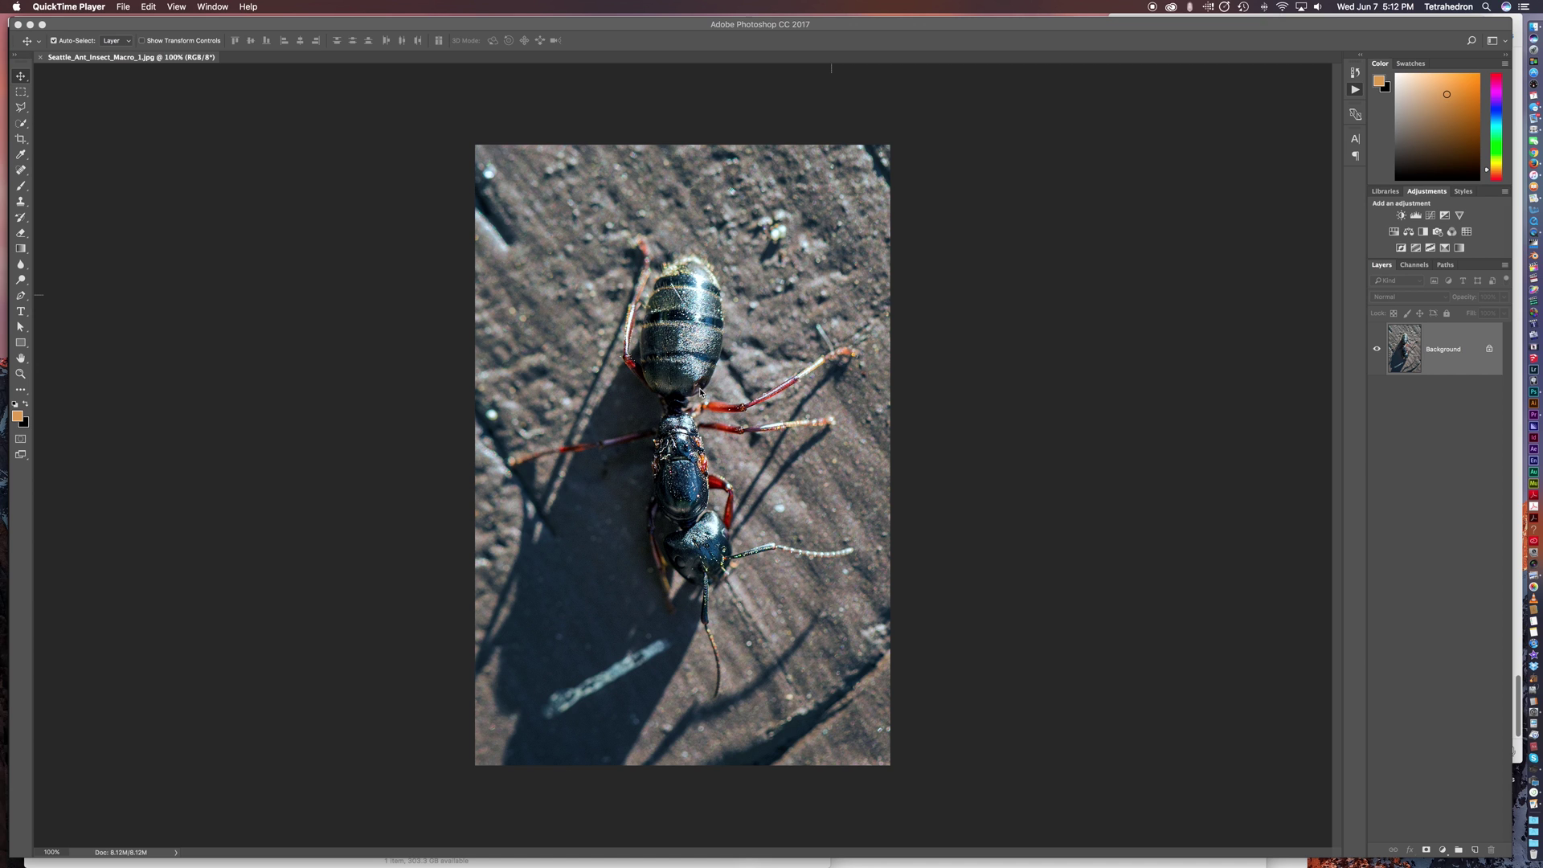
Step: Look over the High Res Jpegs folder and the empty Web Jpegs folder in Finder
left_click(299, 147)
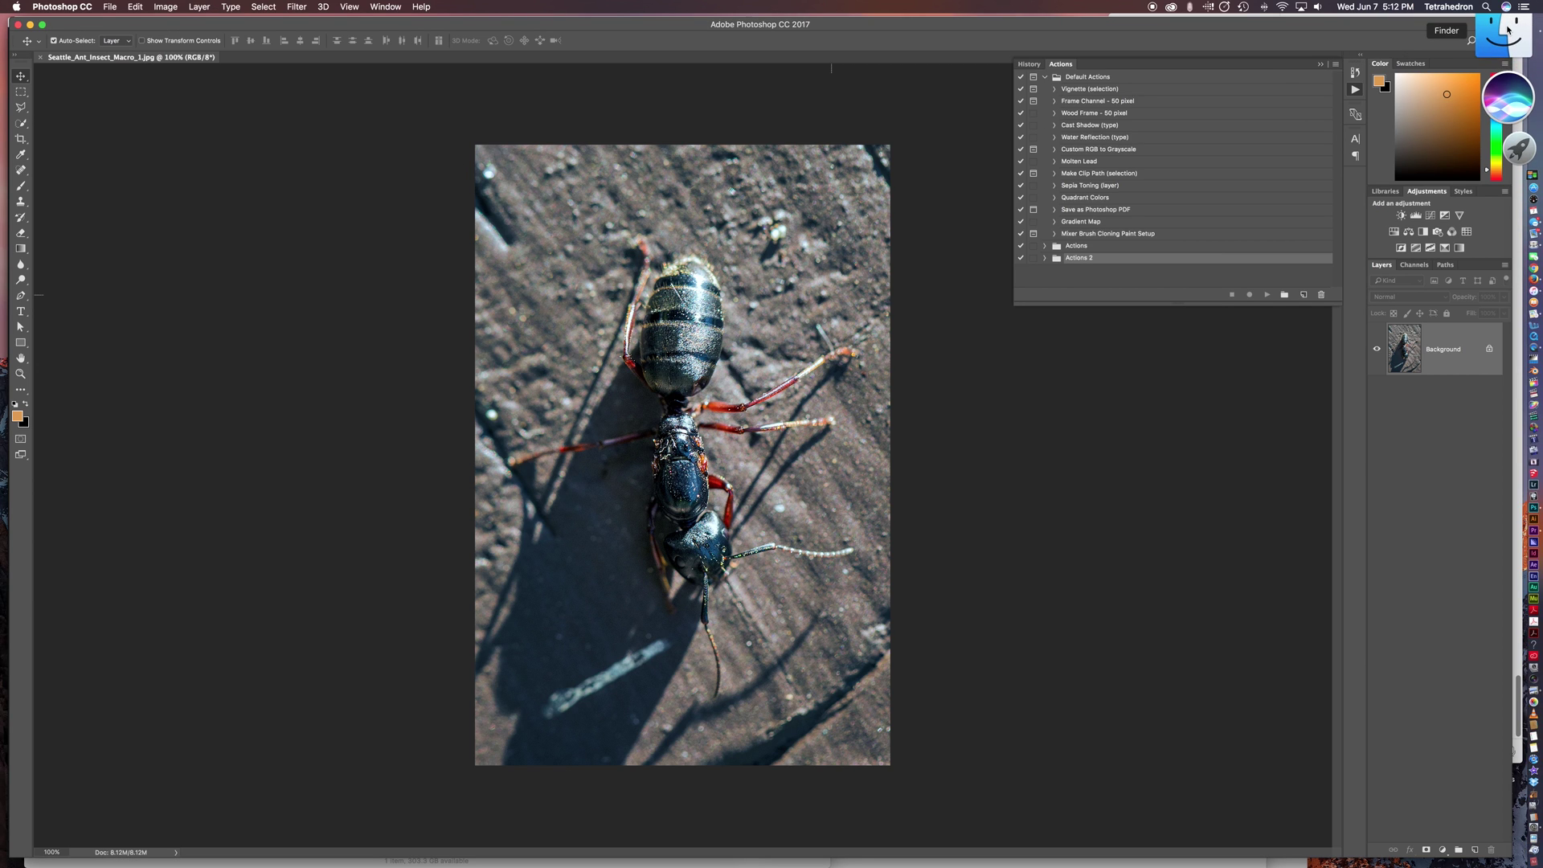
left_click(1508, 32)
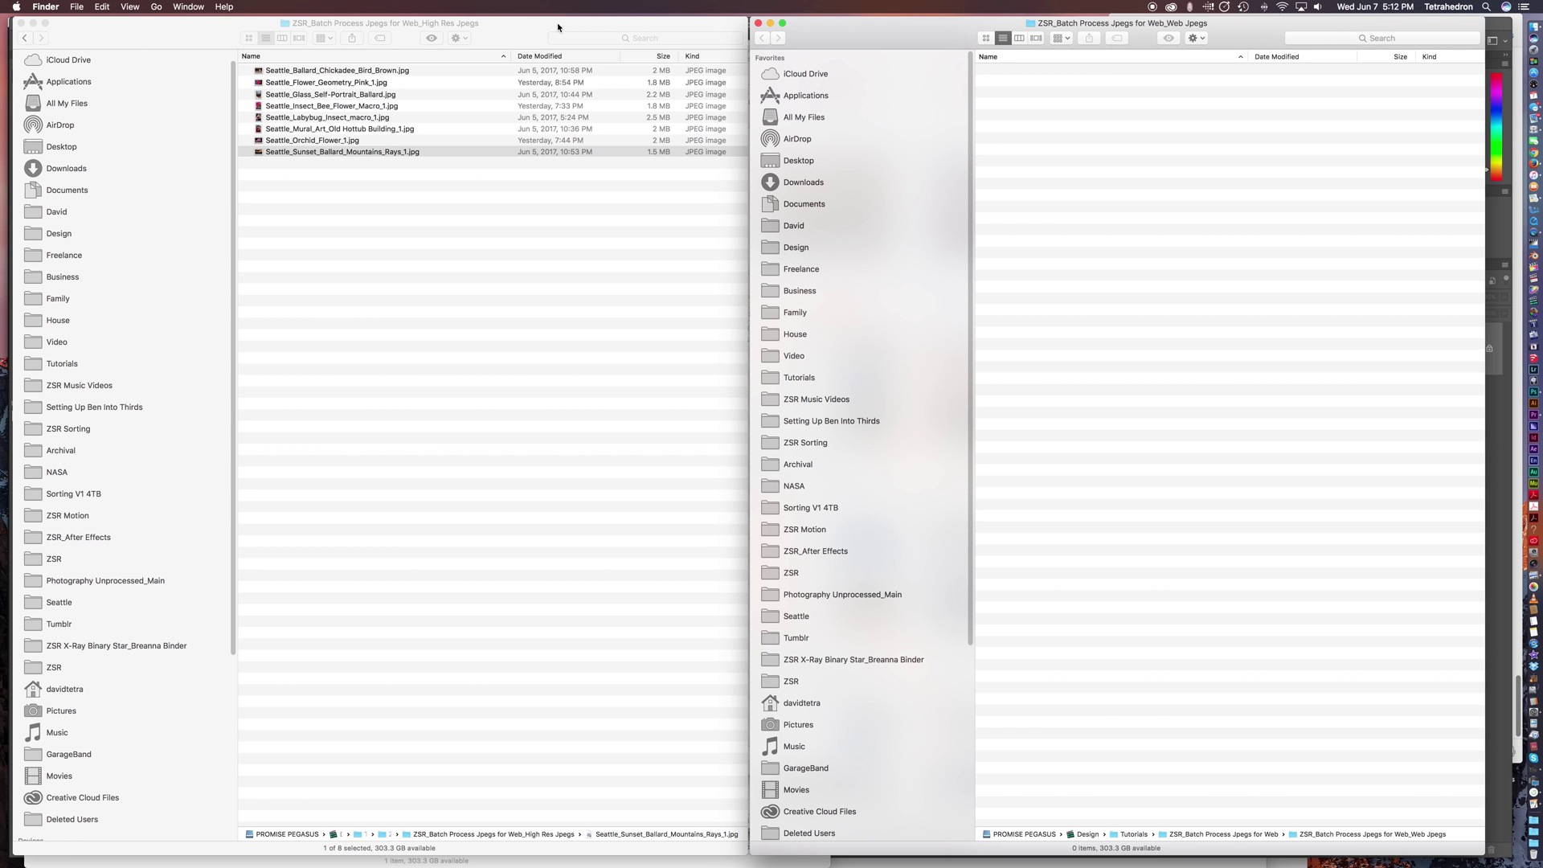
left_click(559, 26)
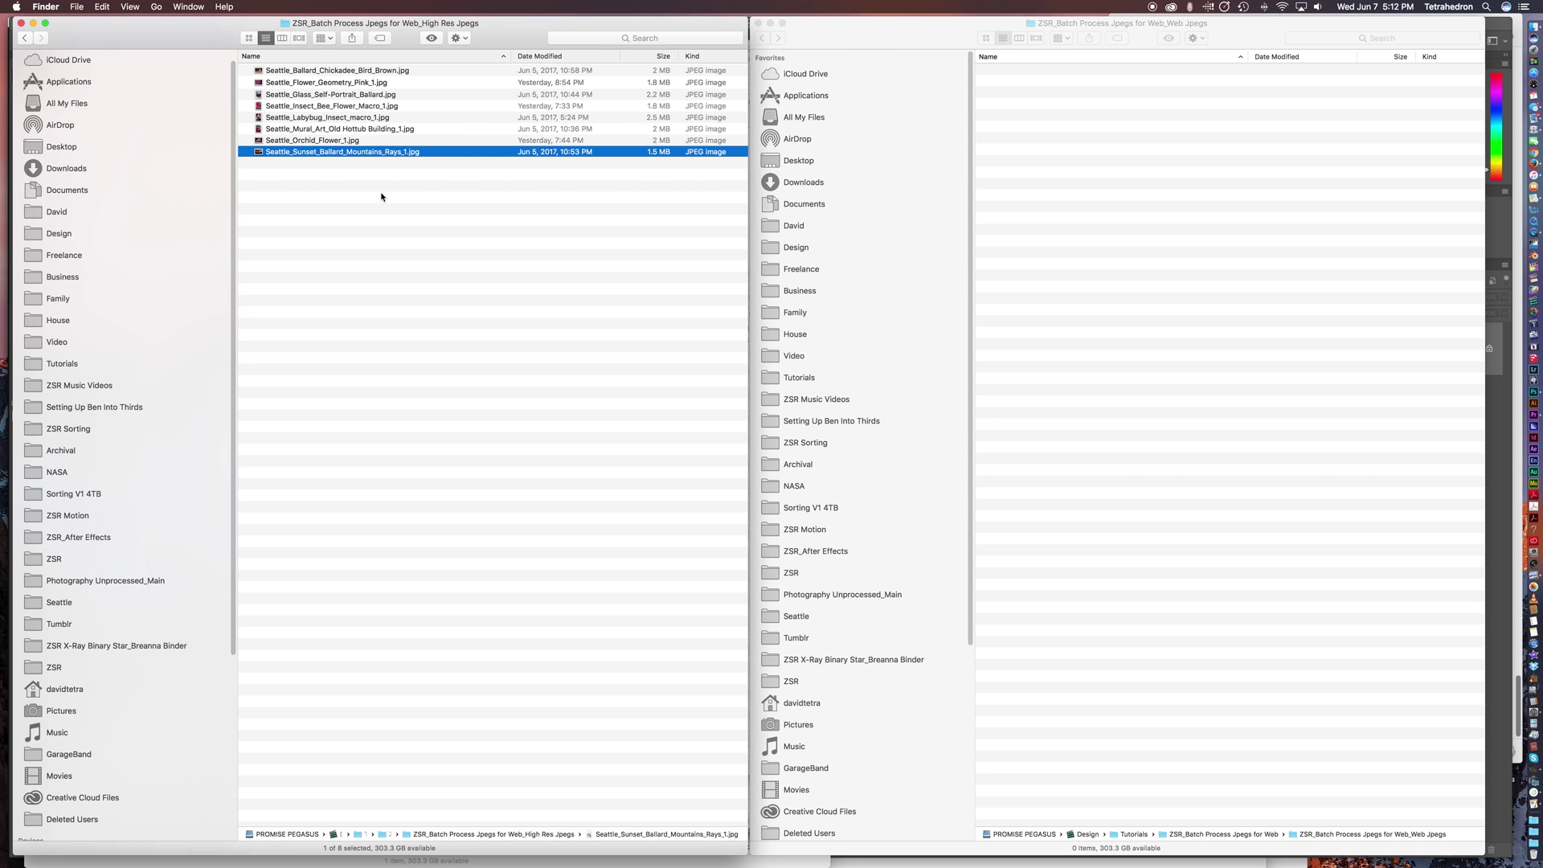
key("super+a")
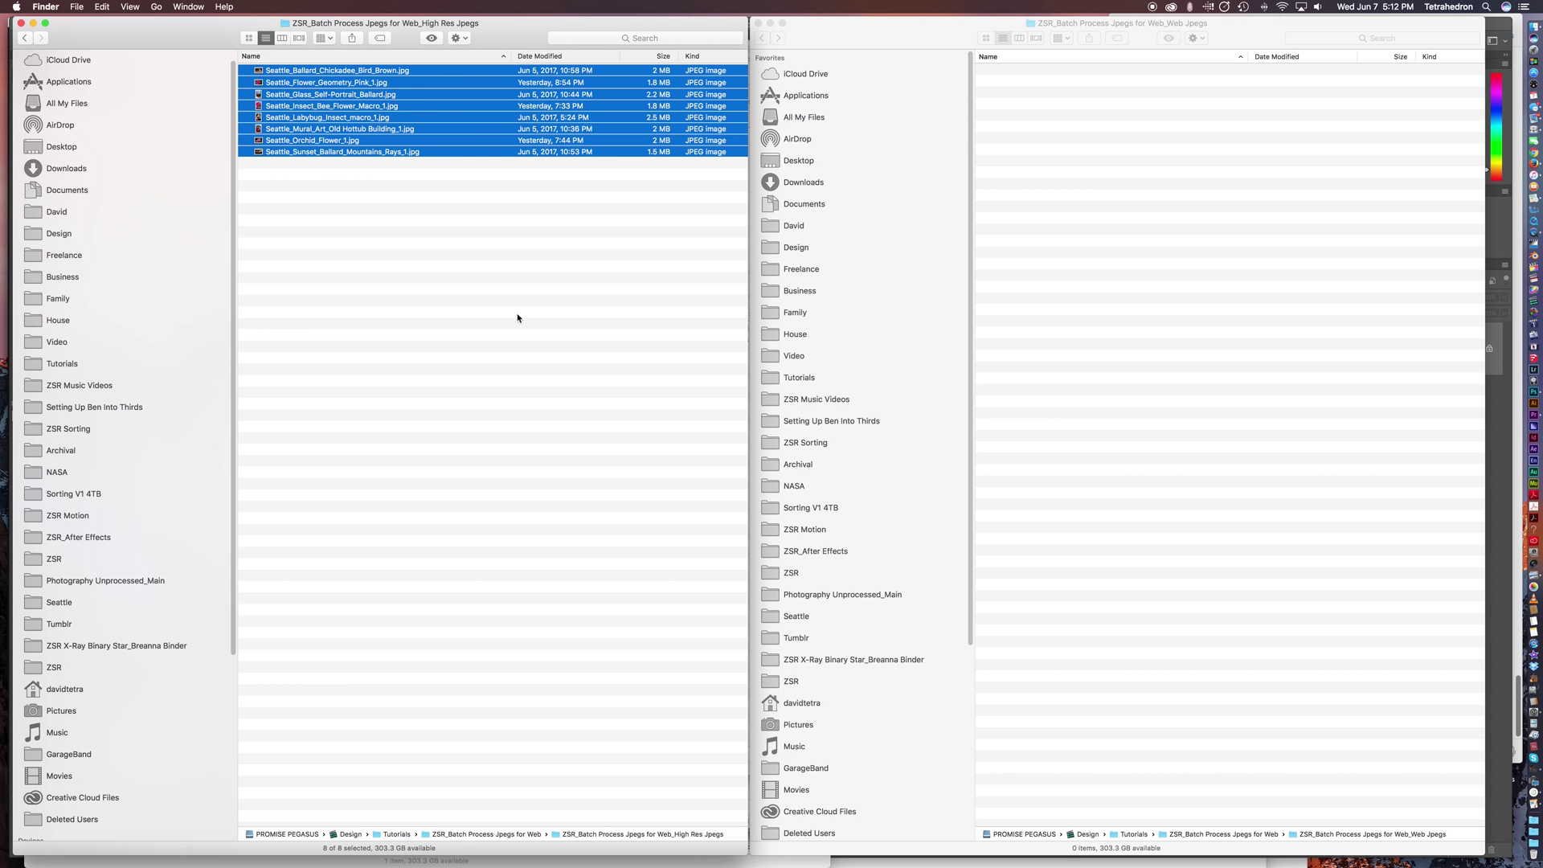
left_click(515, 285)
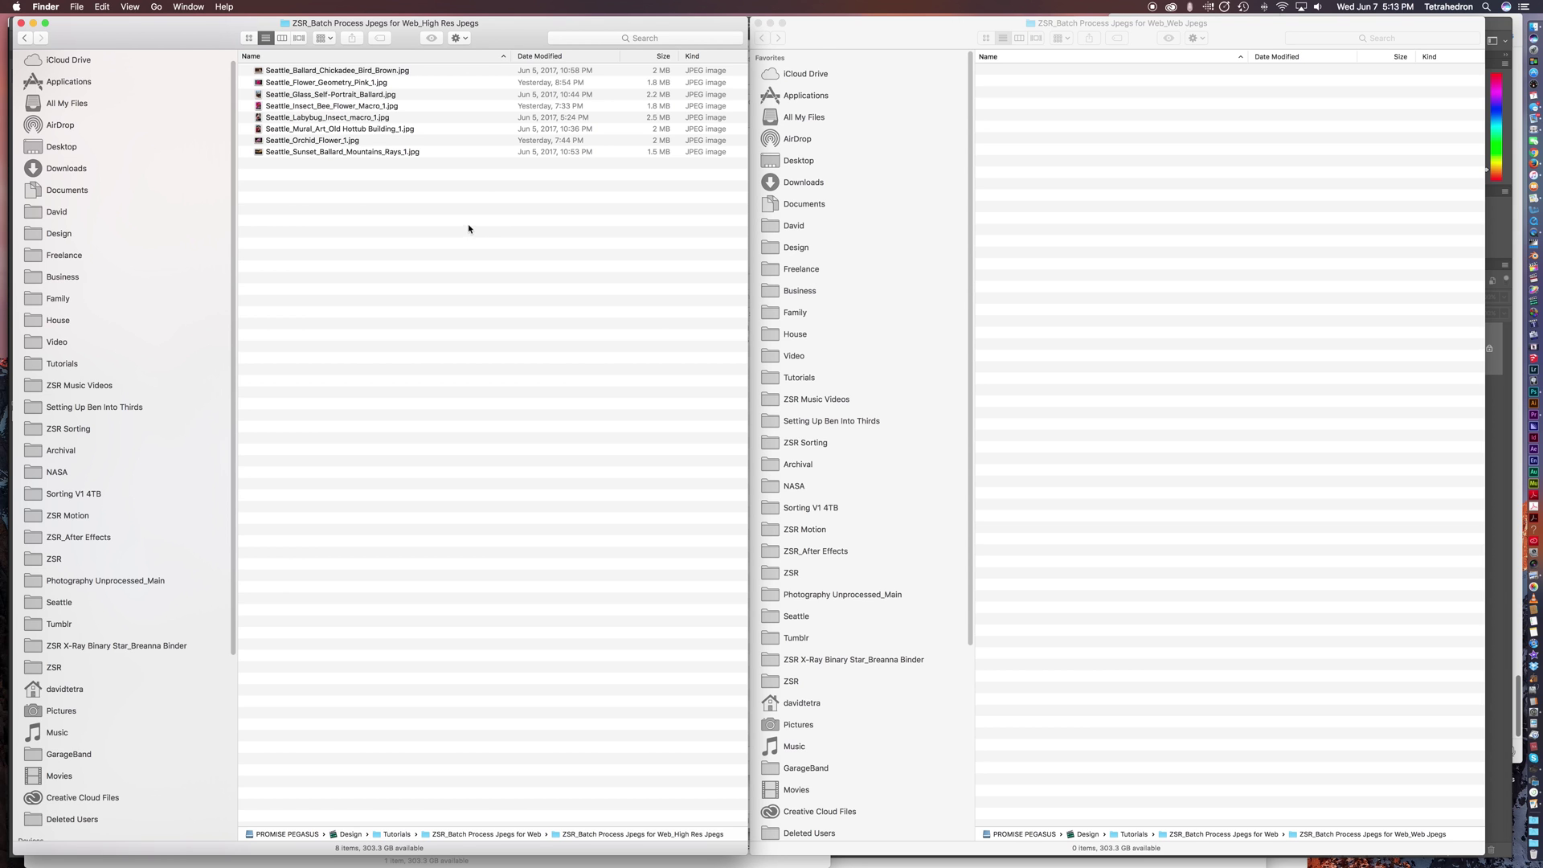
left_click(826, 29)
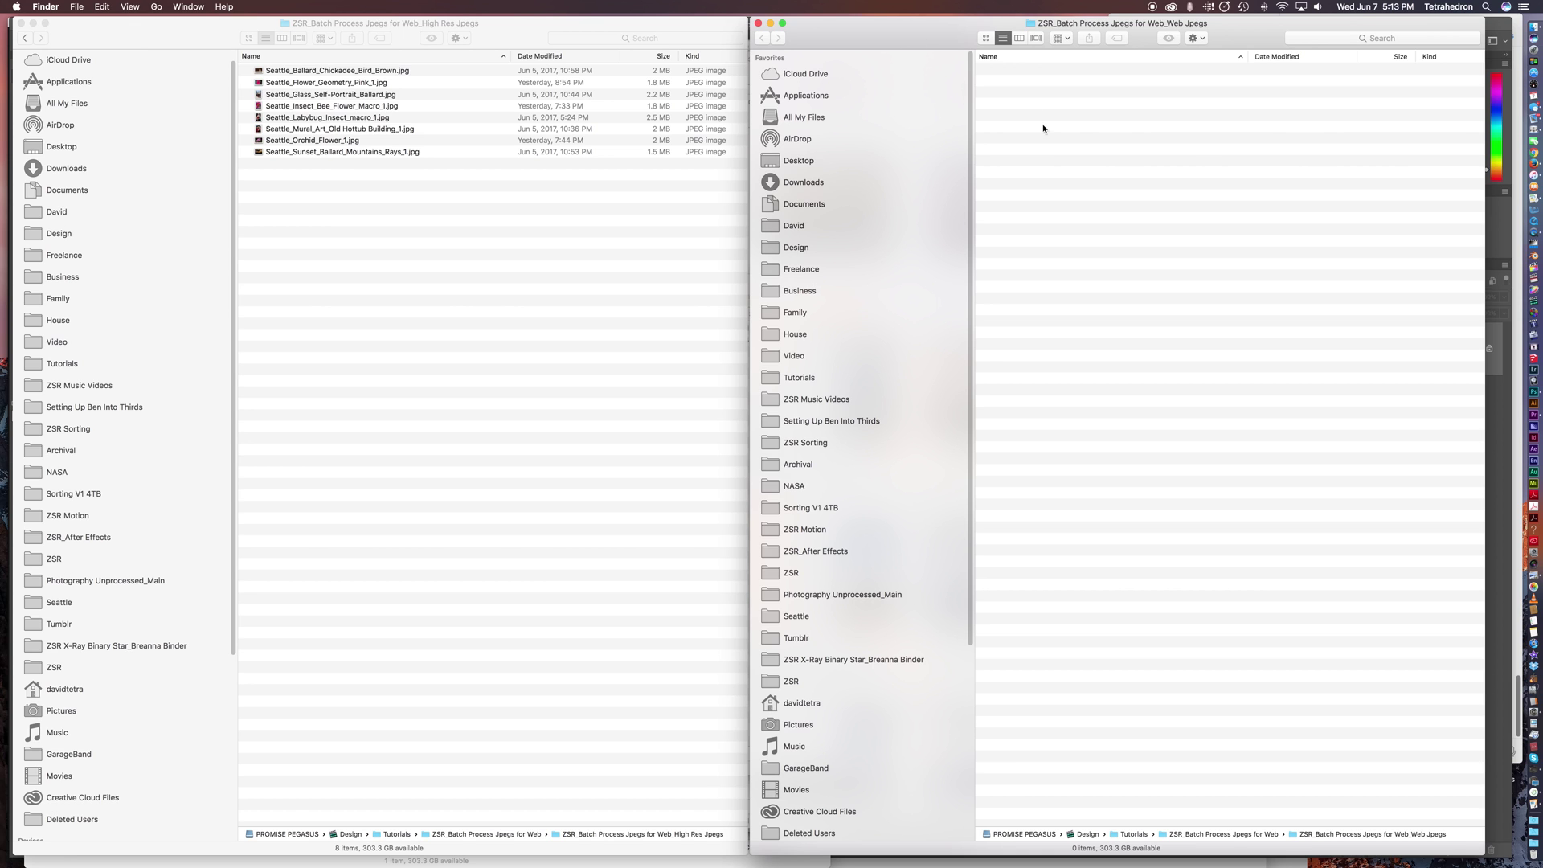
left_click(517, 38)
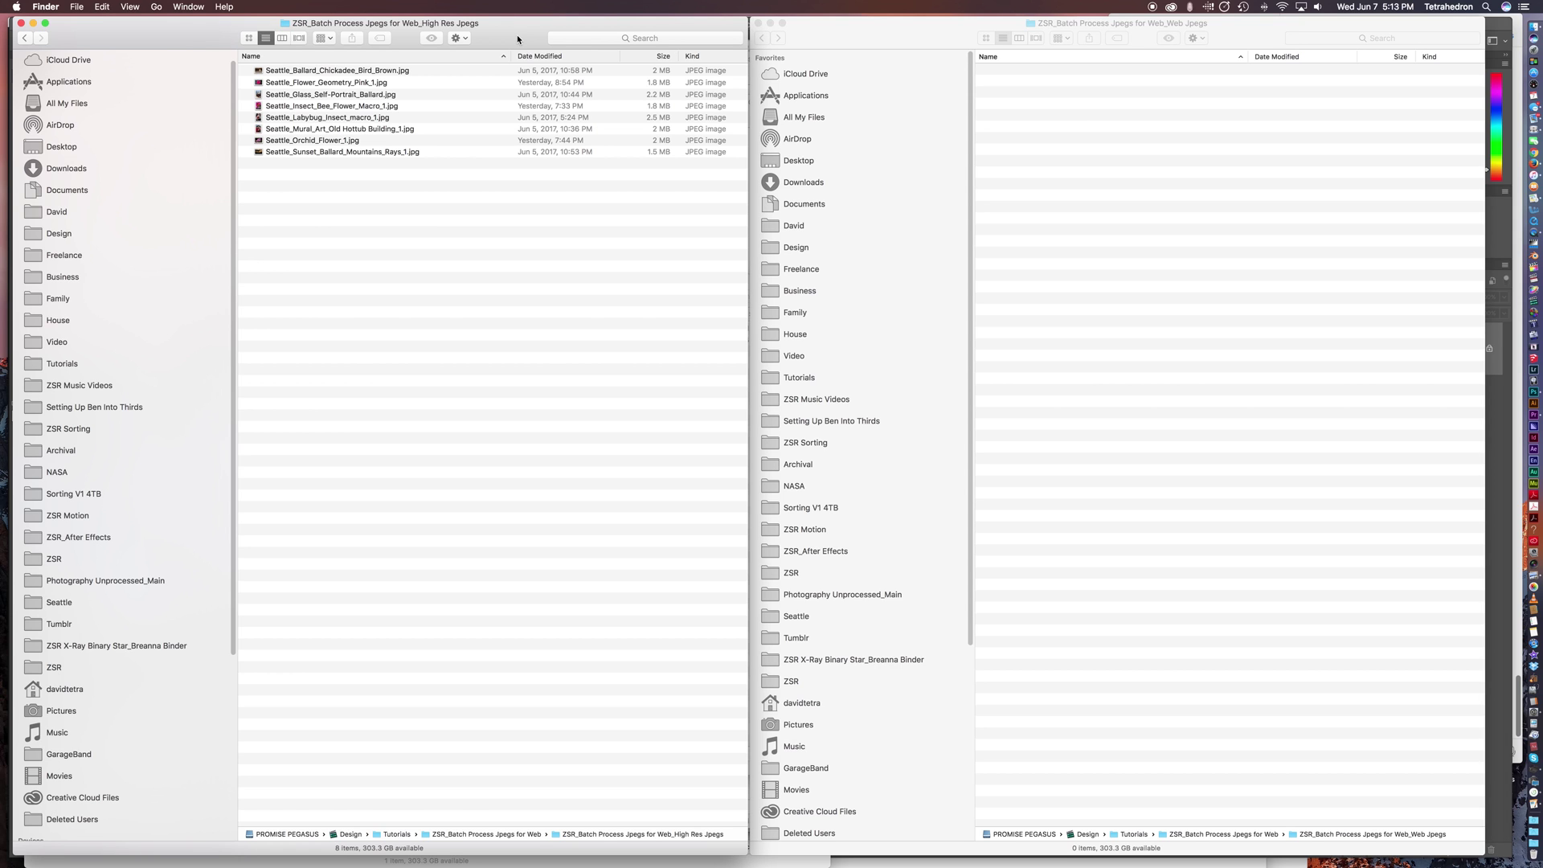
Step: Open Seattle_Ballard_Chickadee_Bird_Brown.jpg in Adobe Photoshop CC 2017.app
left_click(420, 70)
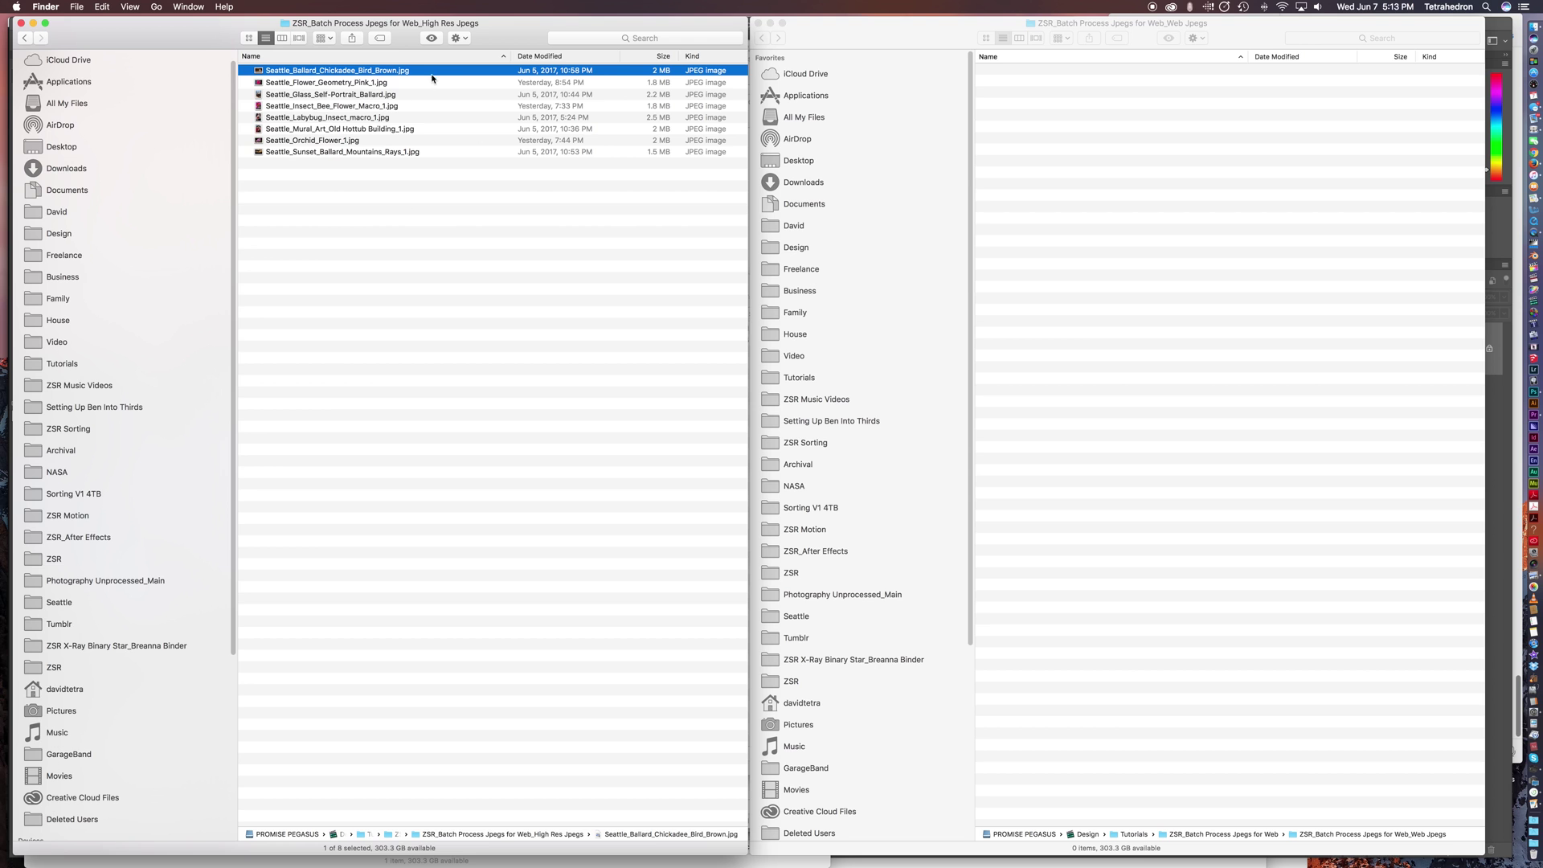
right_click(397, 72)
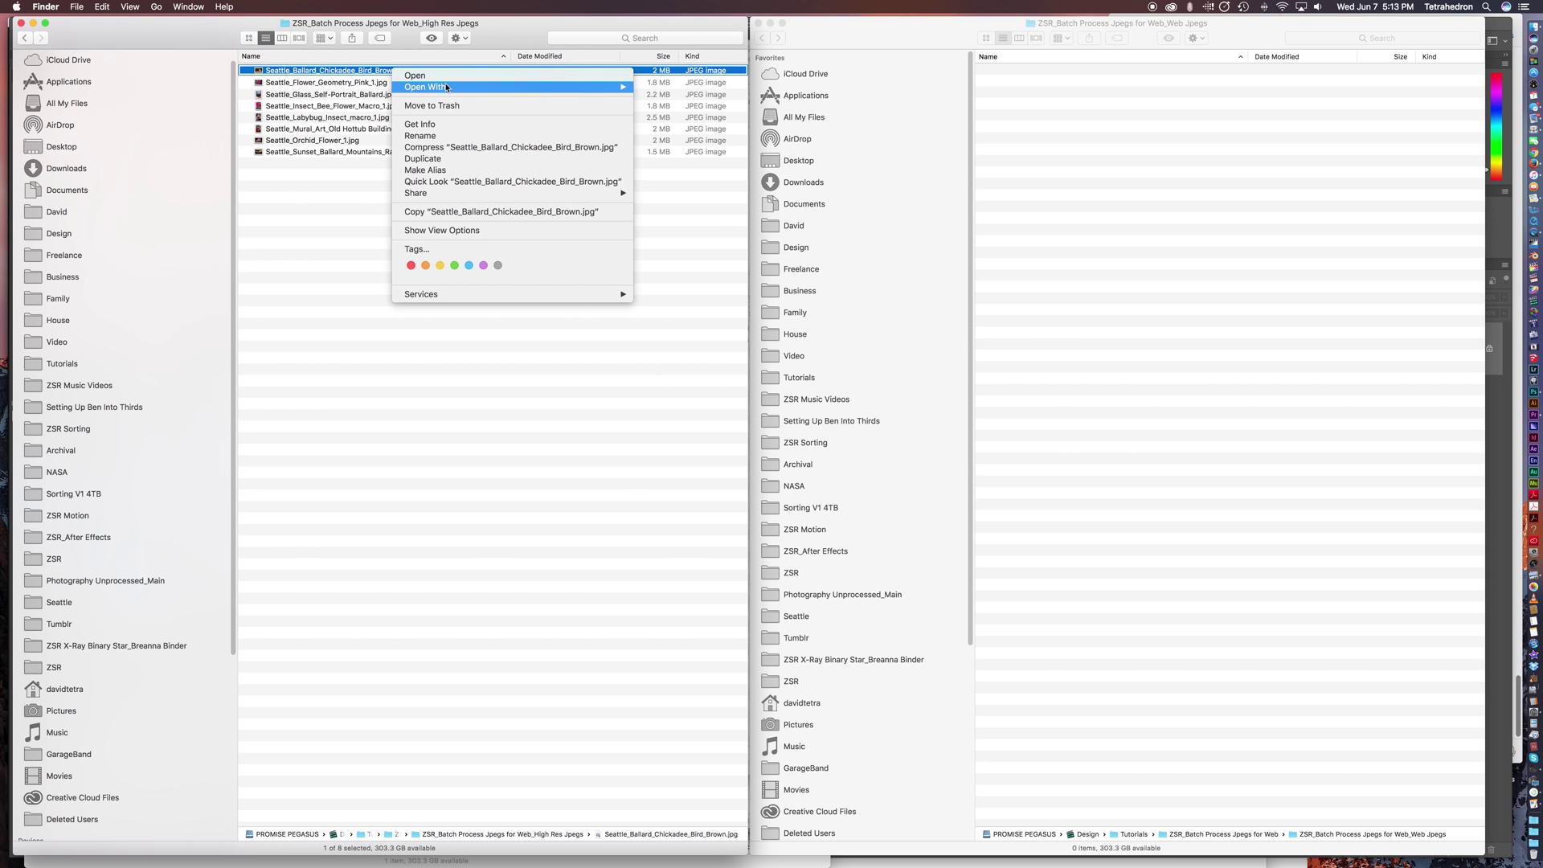
mouse_move(446, 87)
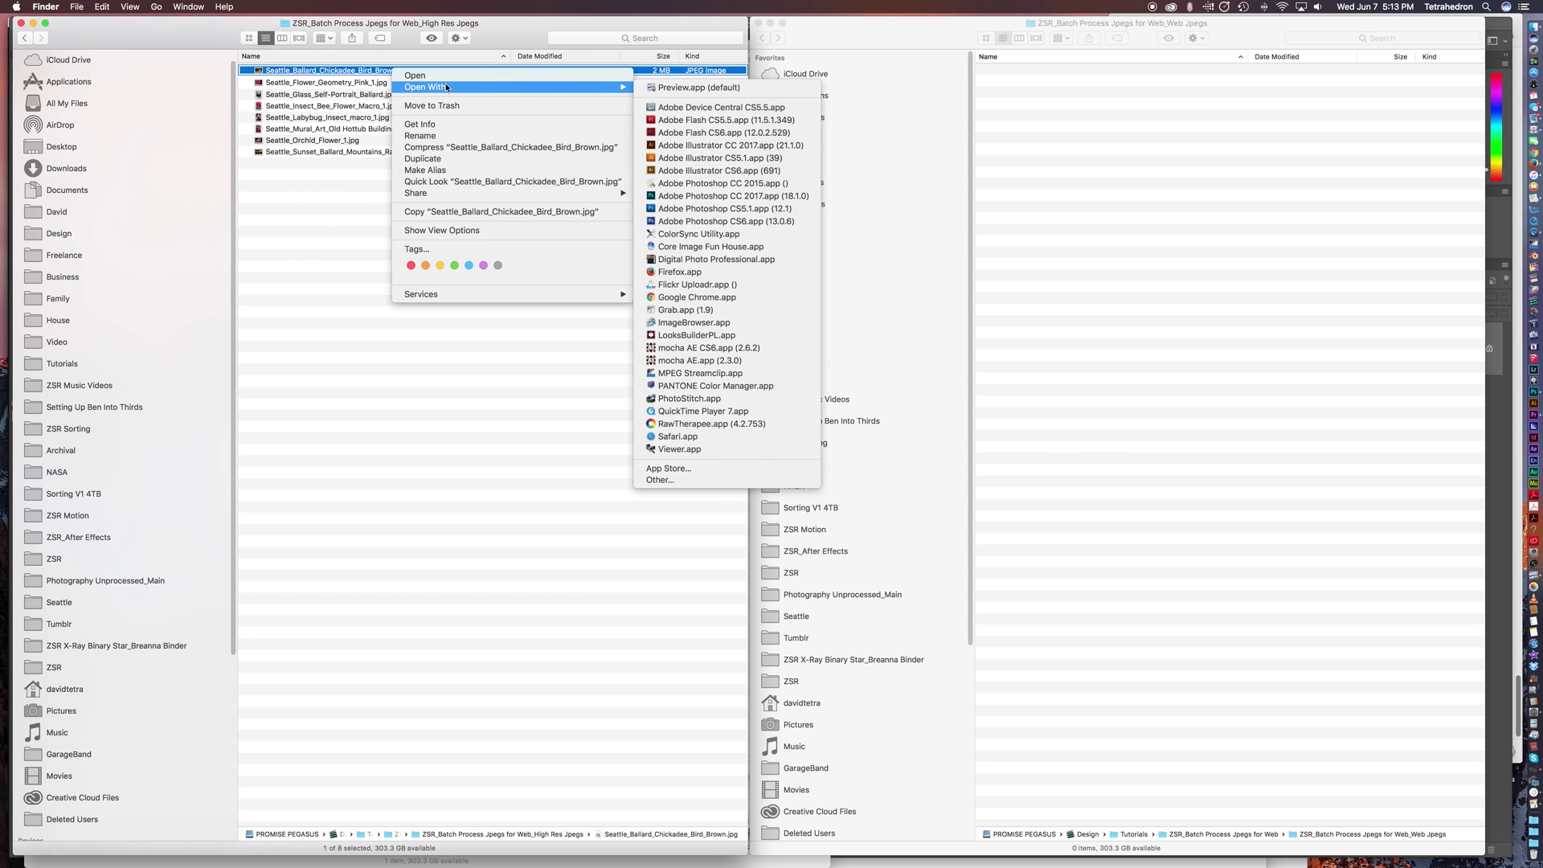
left_click(736, 197)
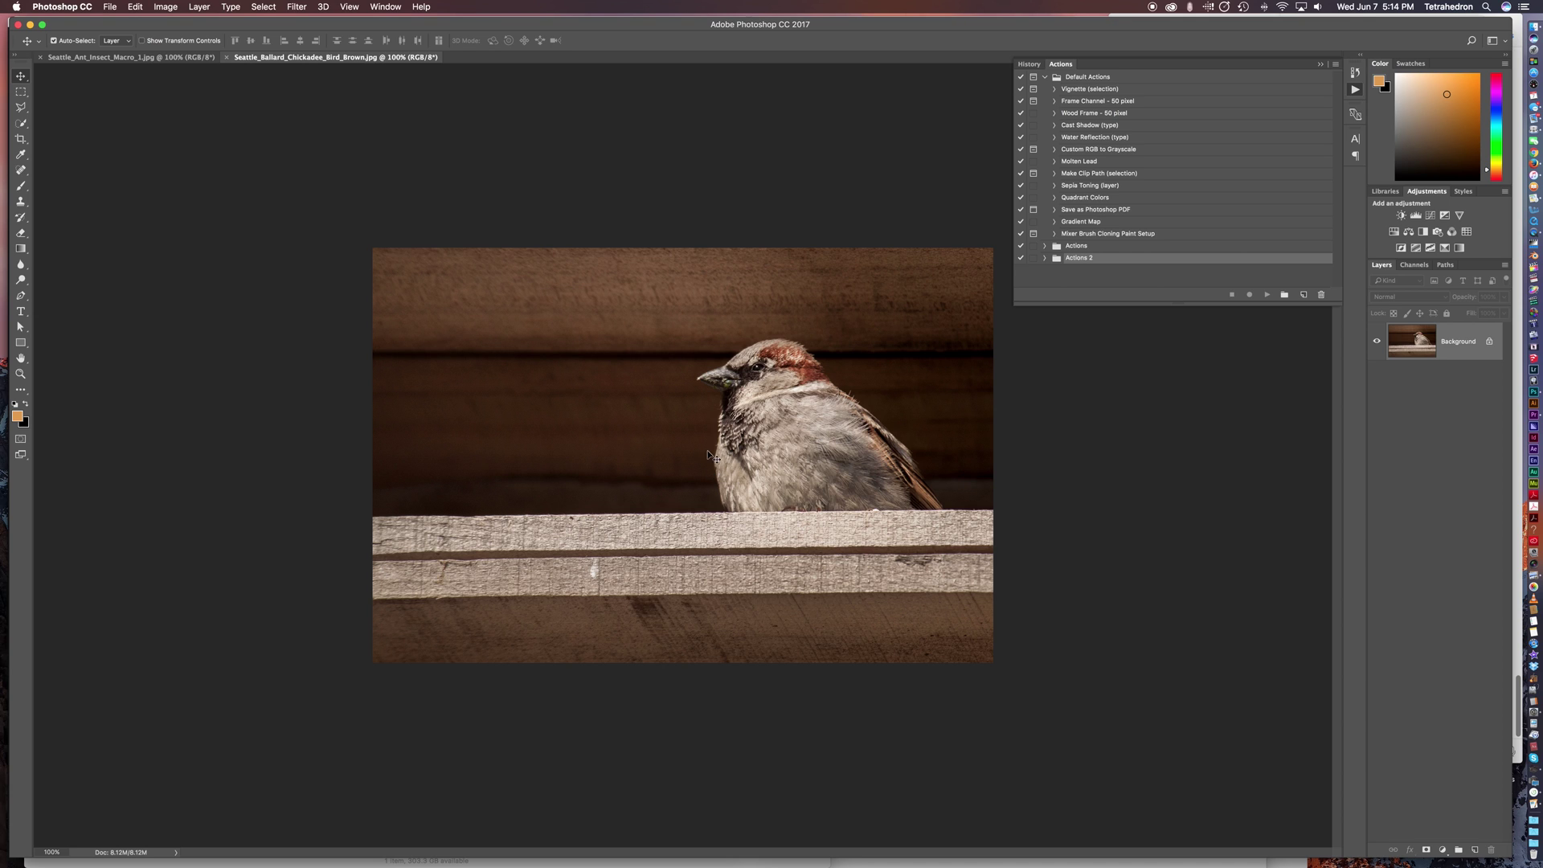
Step: Toggle the Actions panel off and back on, and collapse the Default Actions set
left_click(384, 7)
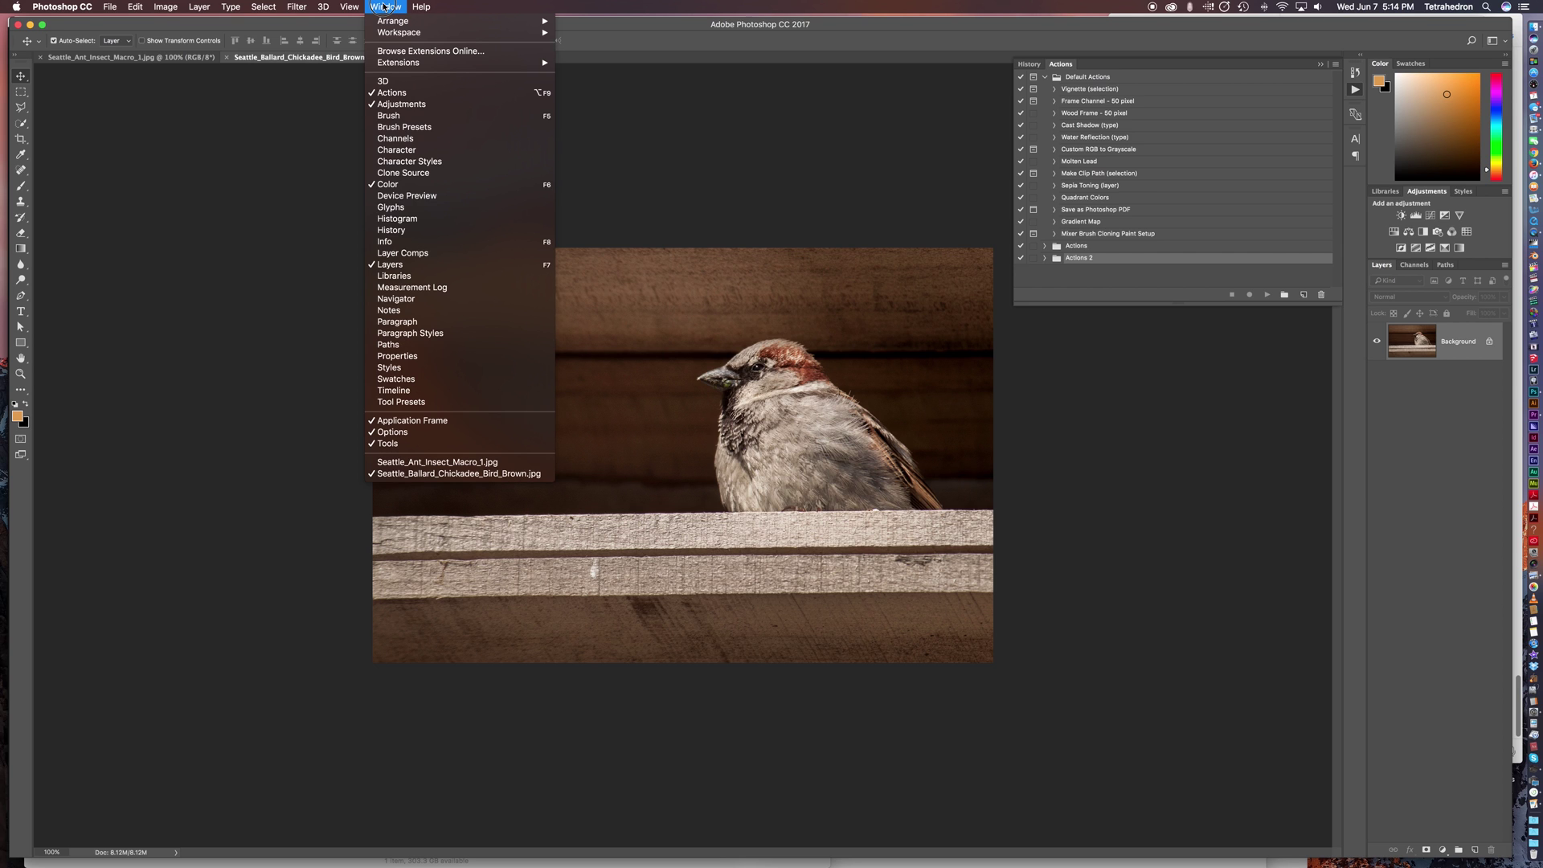
left_click(392, 92)
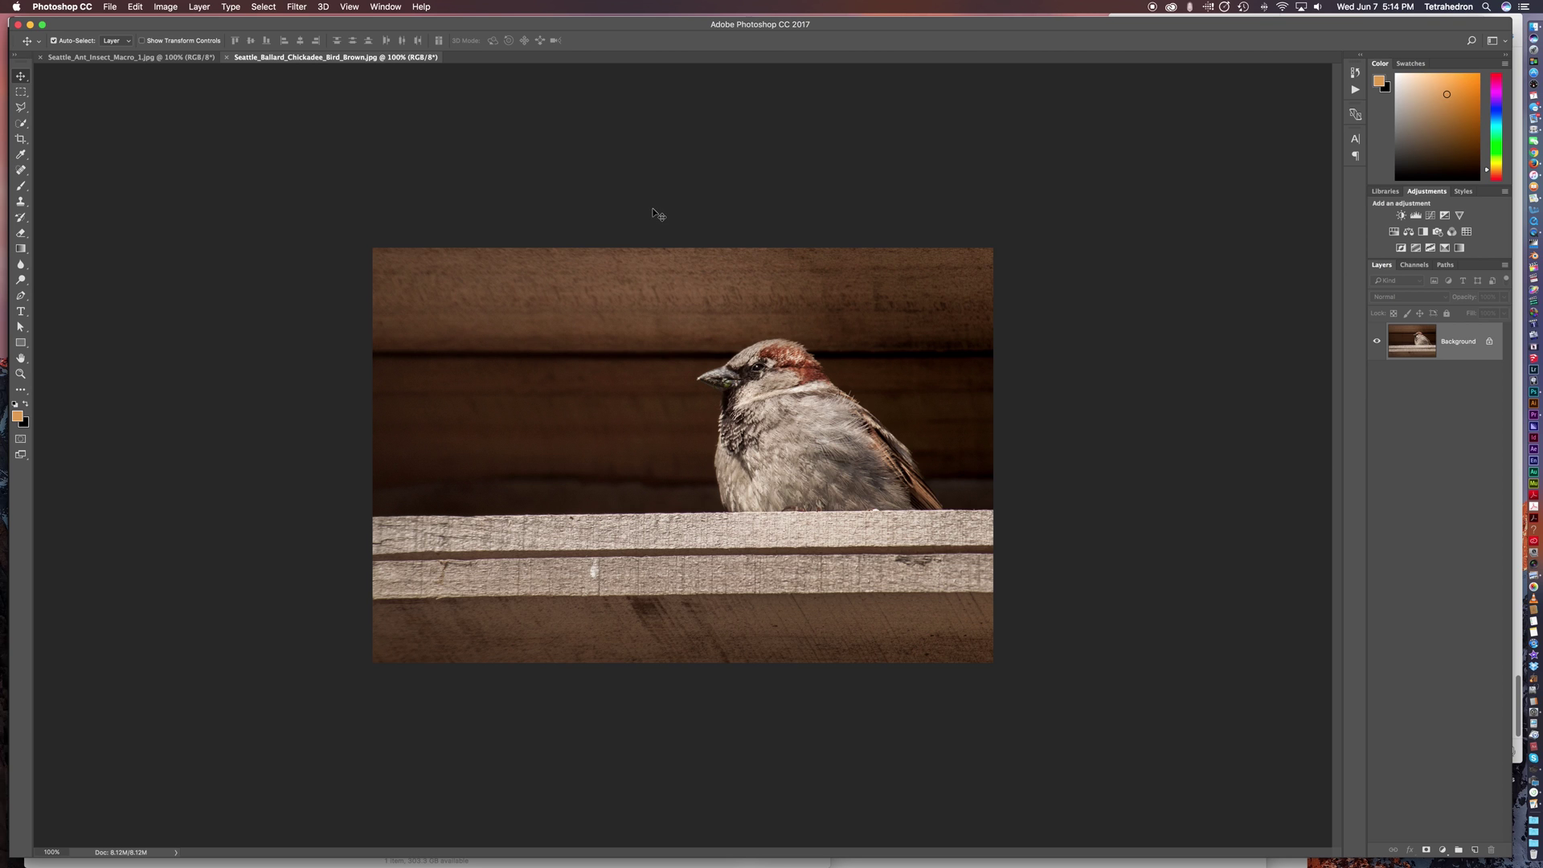
left_click(386, 7)
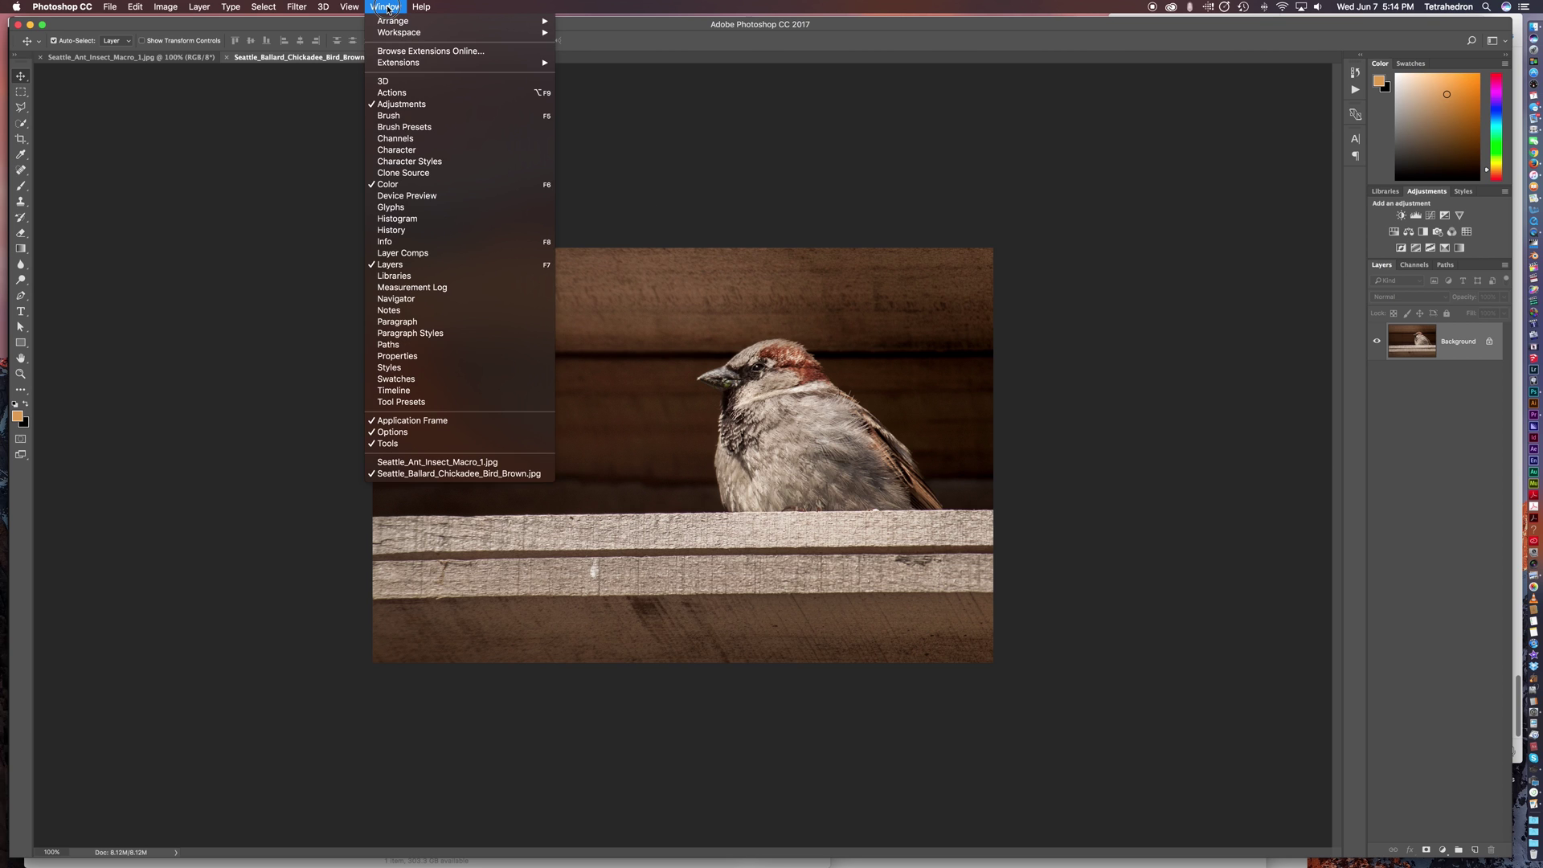
left_click(443, 95)
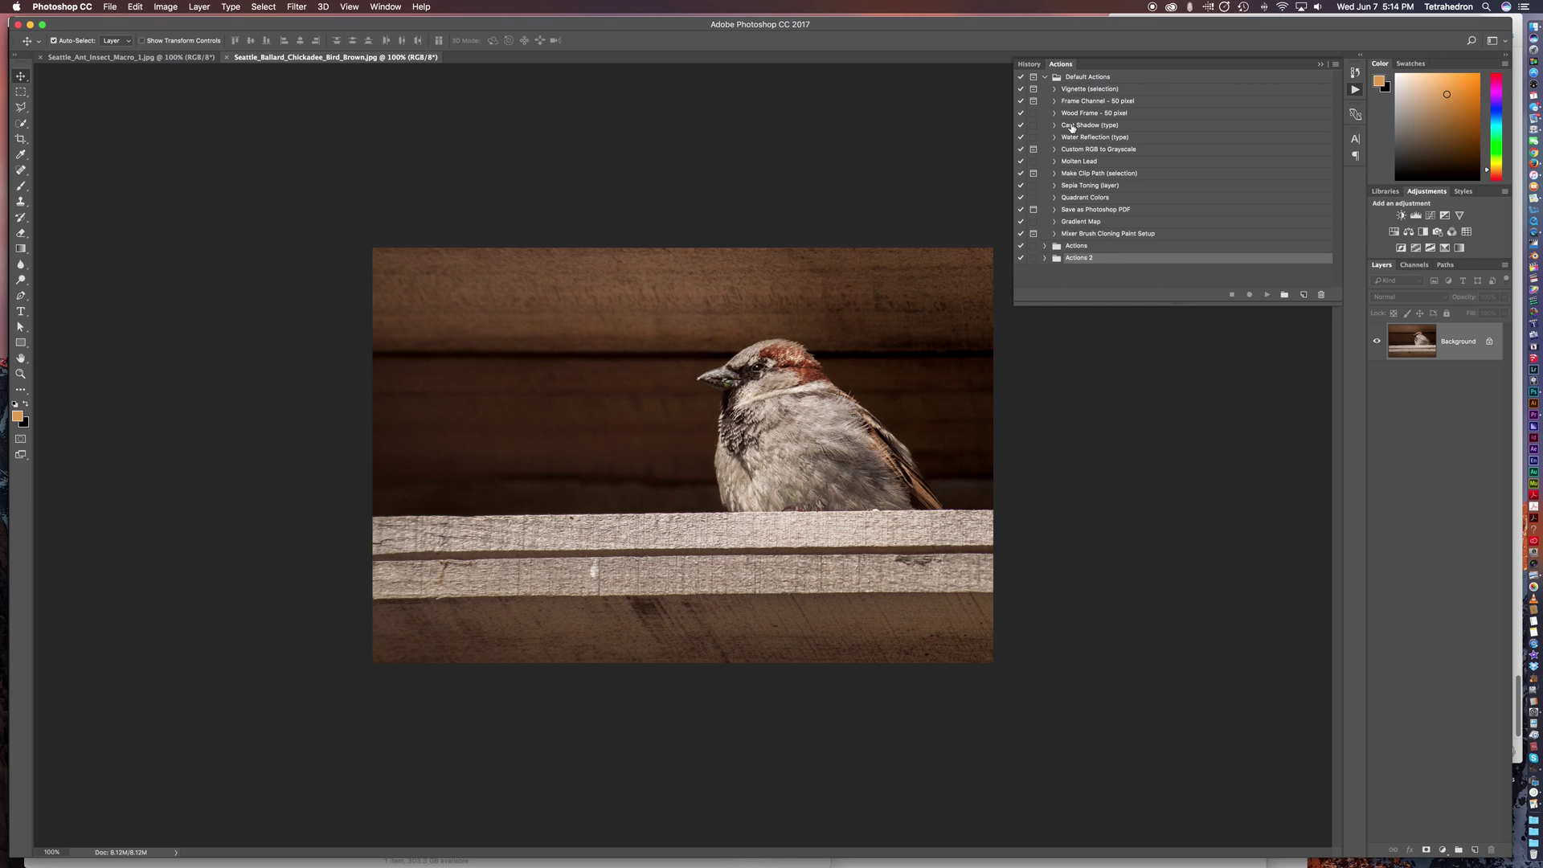
left_click(1045, 77)
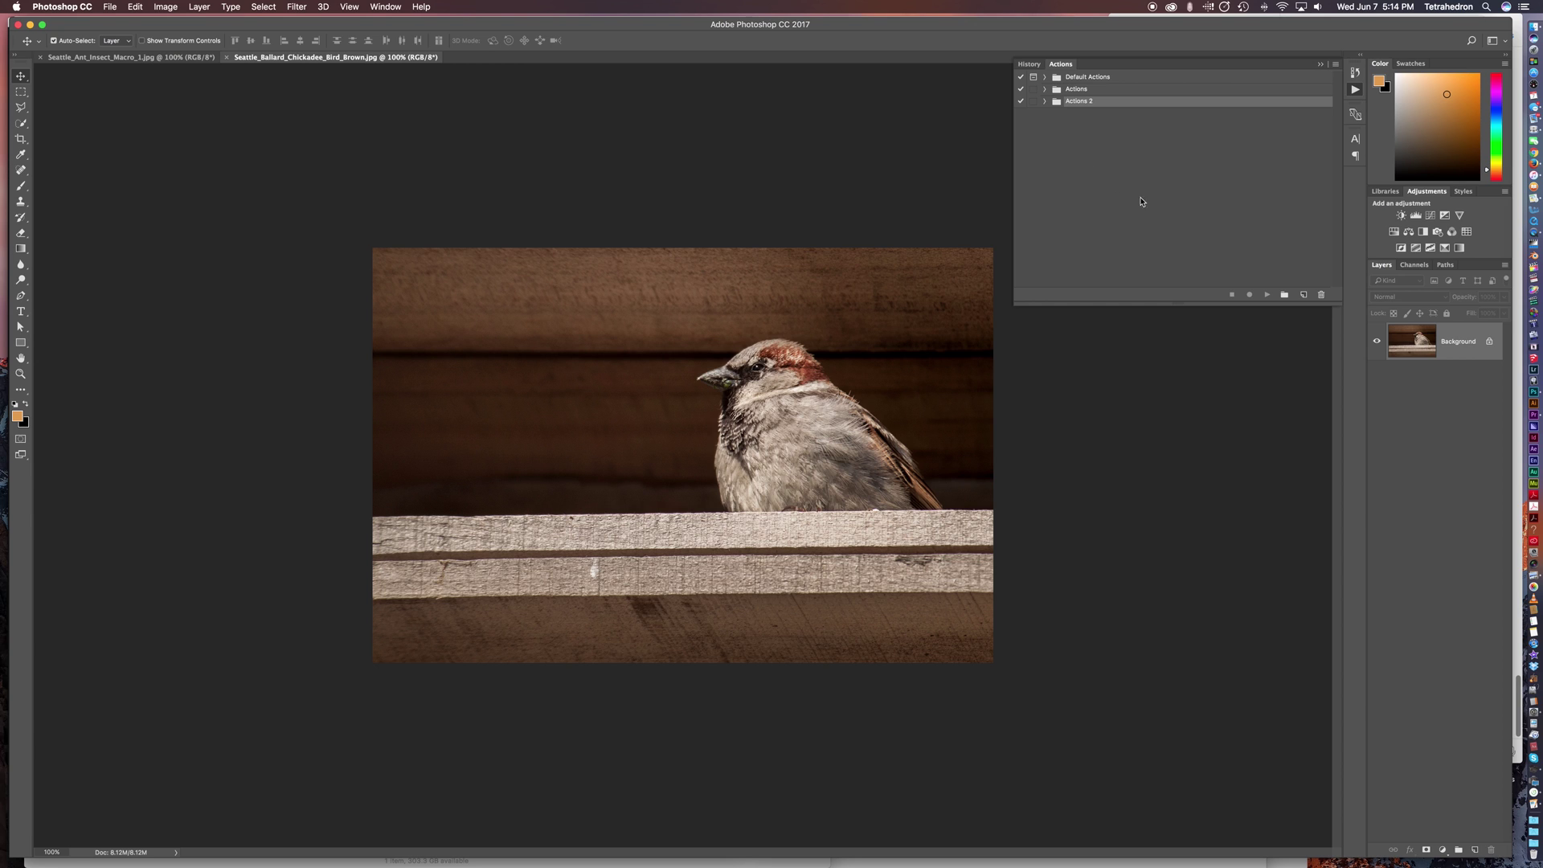
left_click(1284, 297)
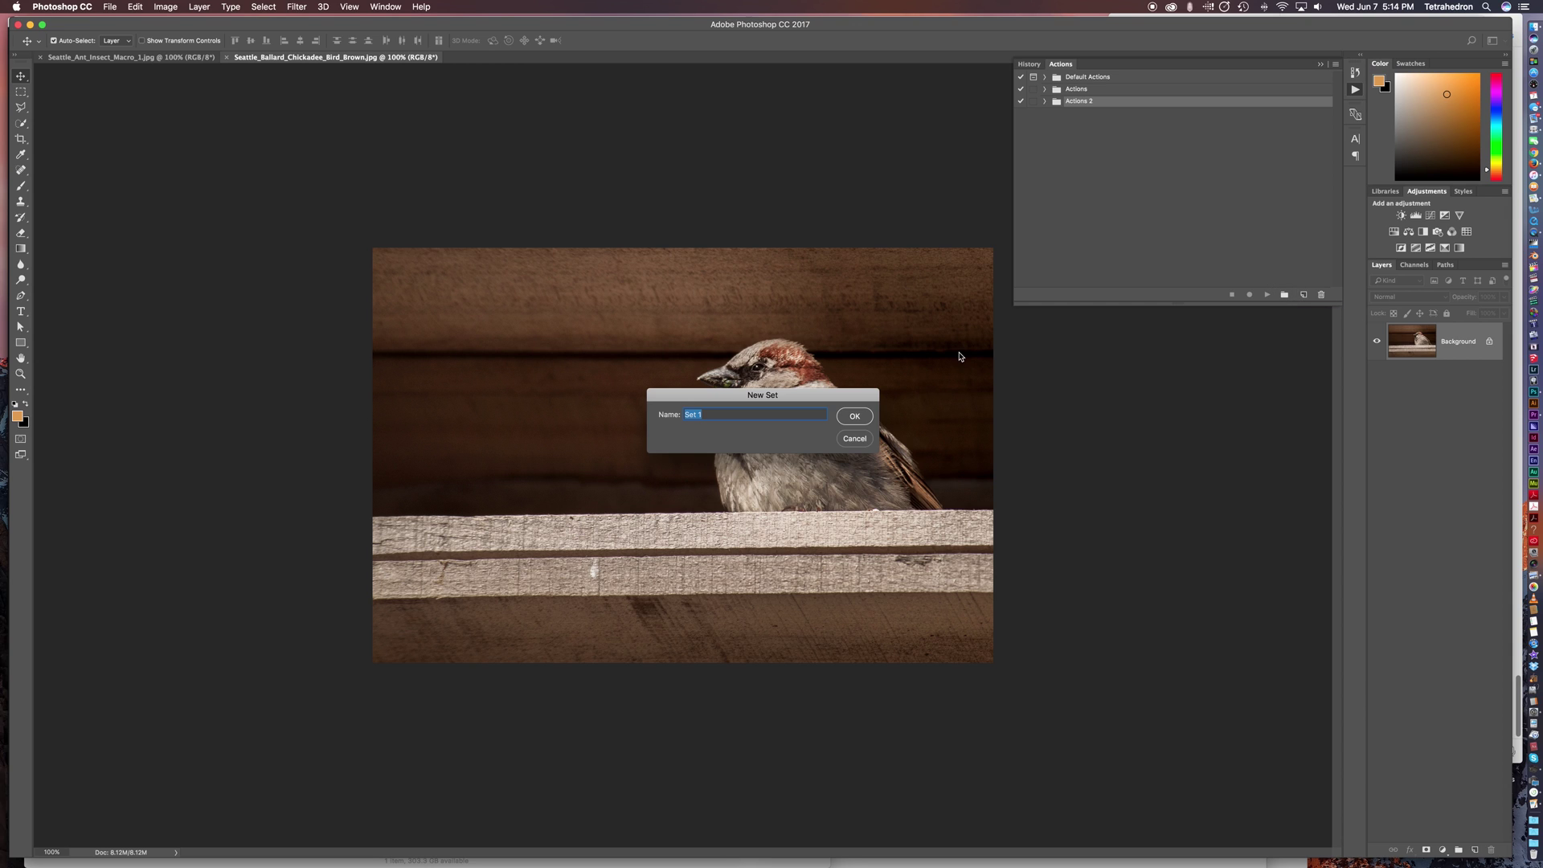
Step: Create an 'Actions' set and start recording a Green 'Save for Web' action in it
type("Actions")
key("Return")
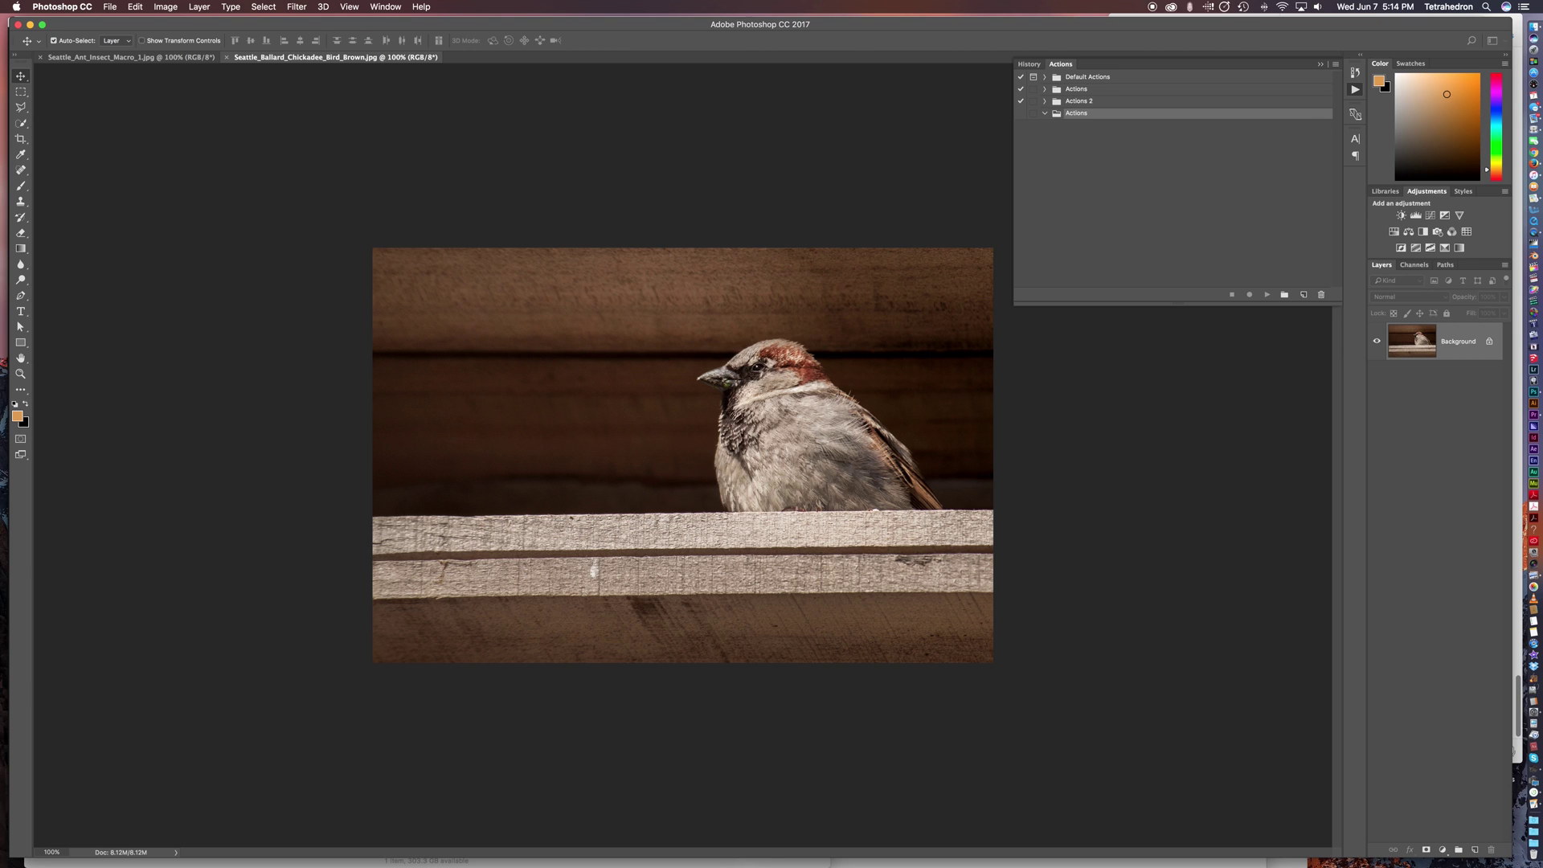
left_click(1304, 296)
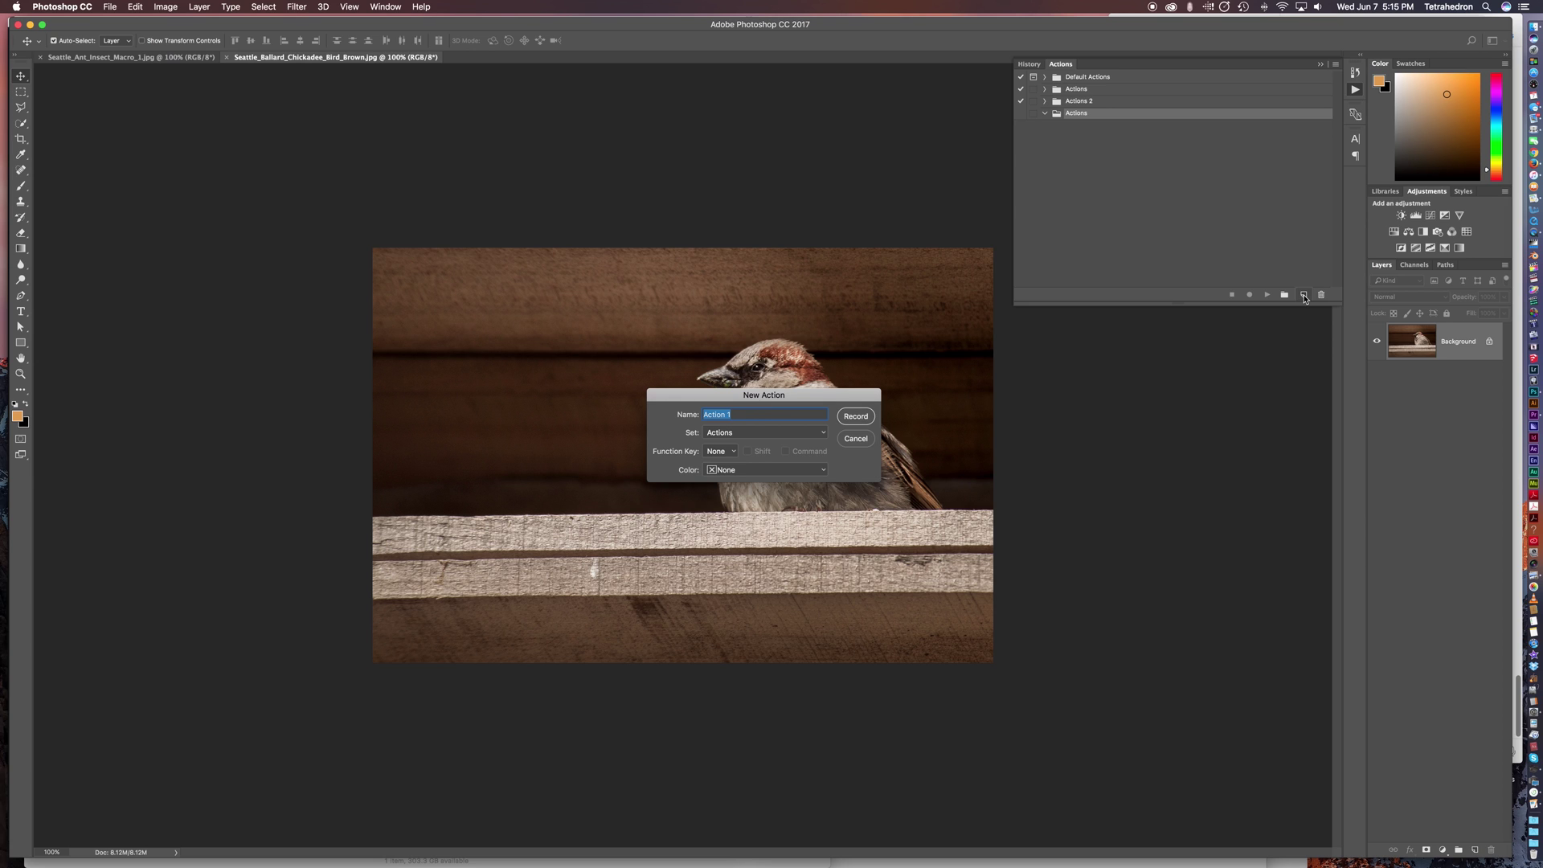
type("Save for Web")
left_click(776, 473)
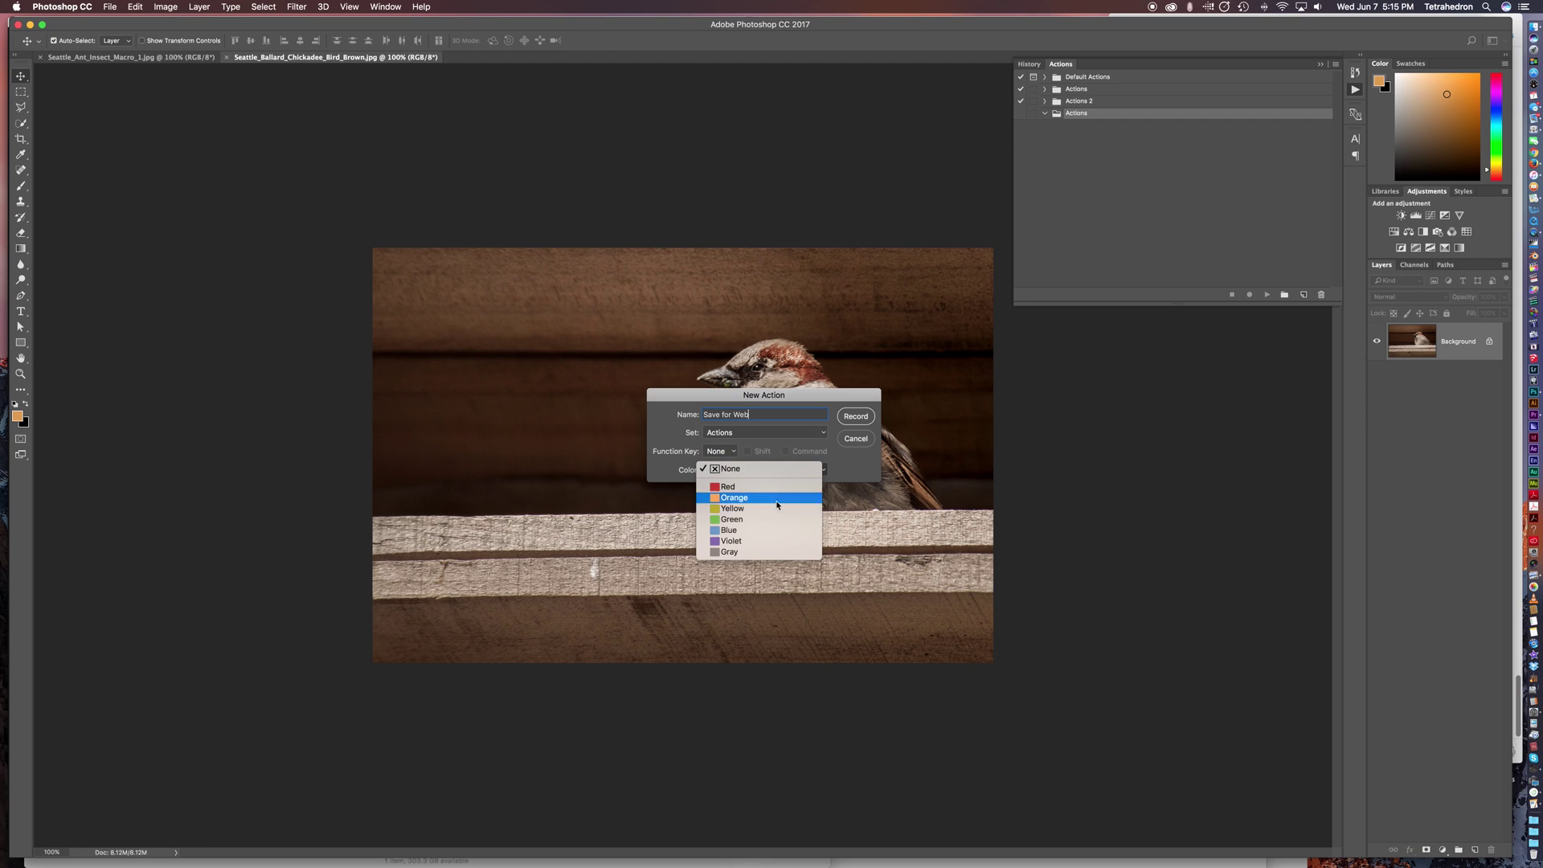
left_click(776, 520)
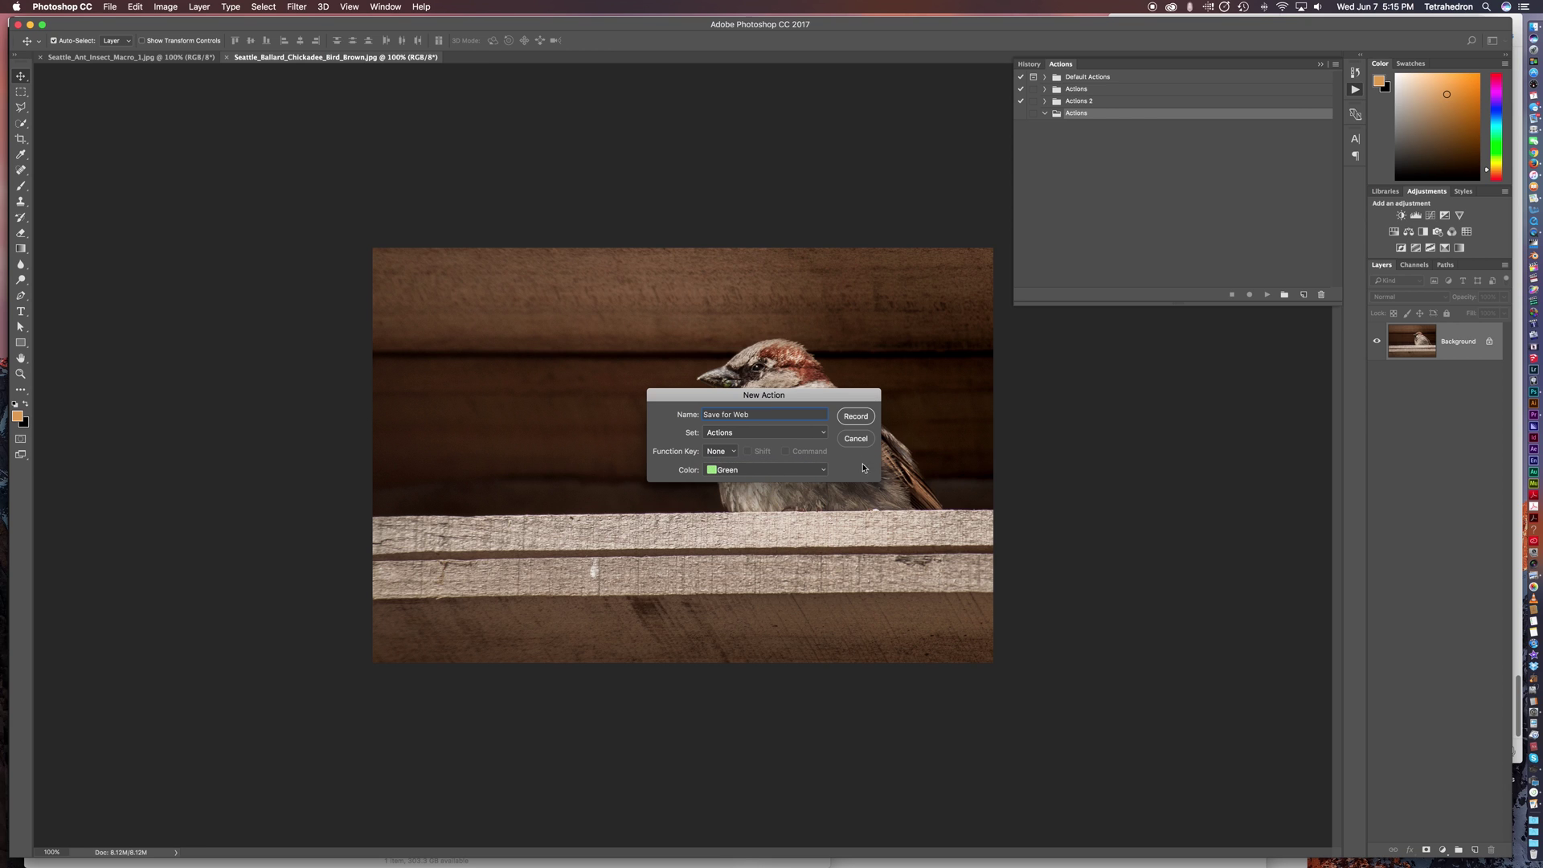
left_click(856, 417)
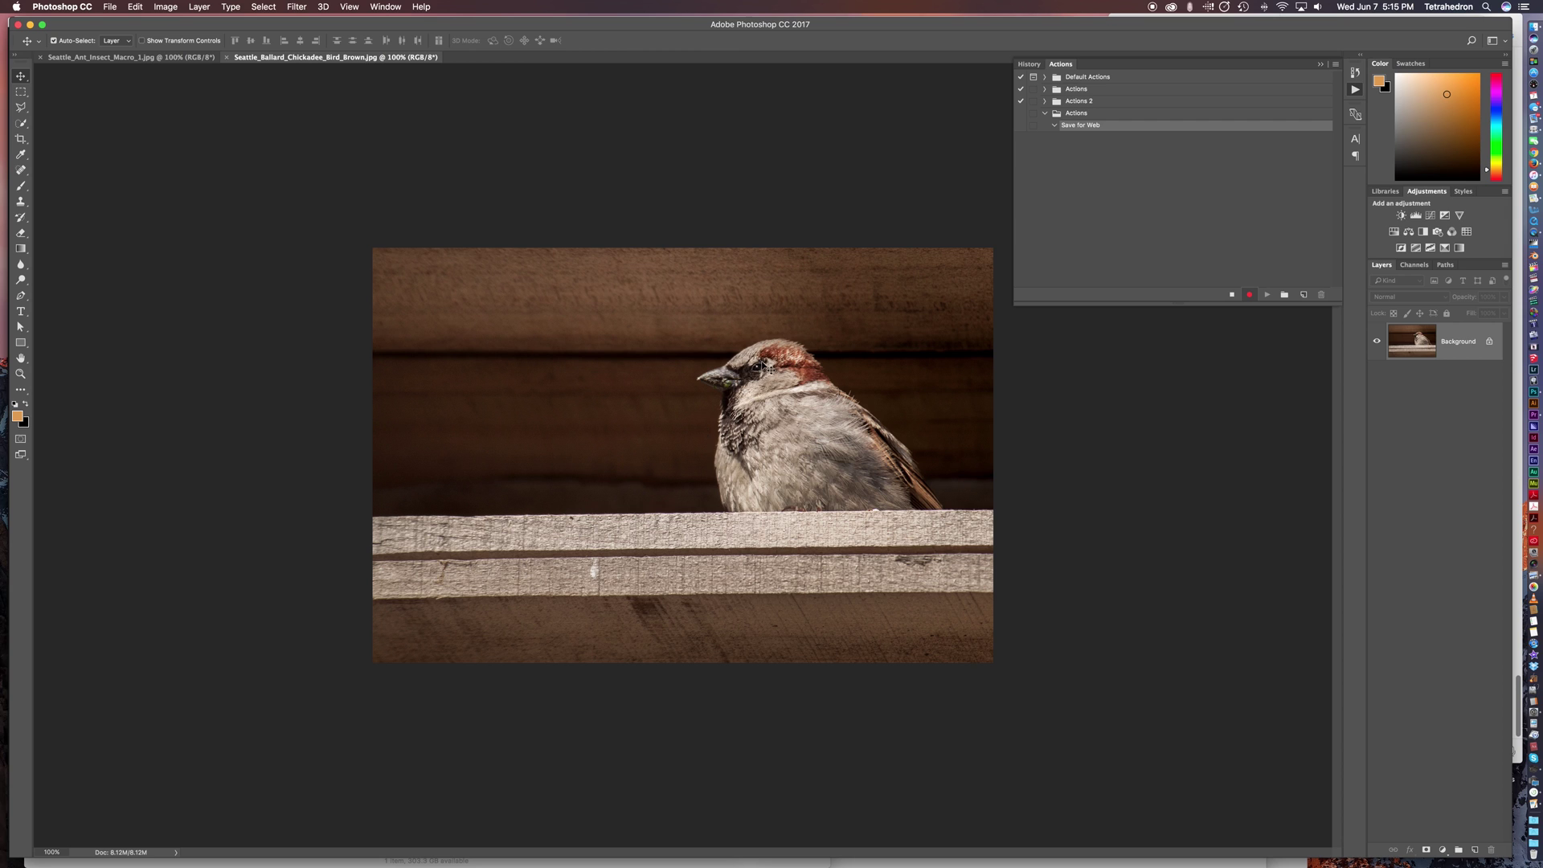
left_click(168, 7)
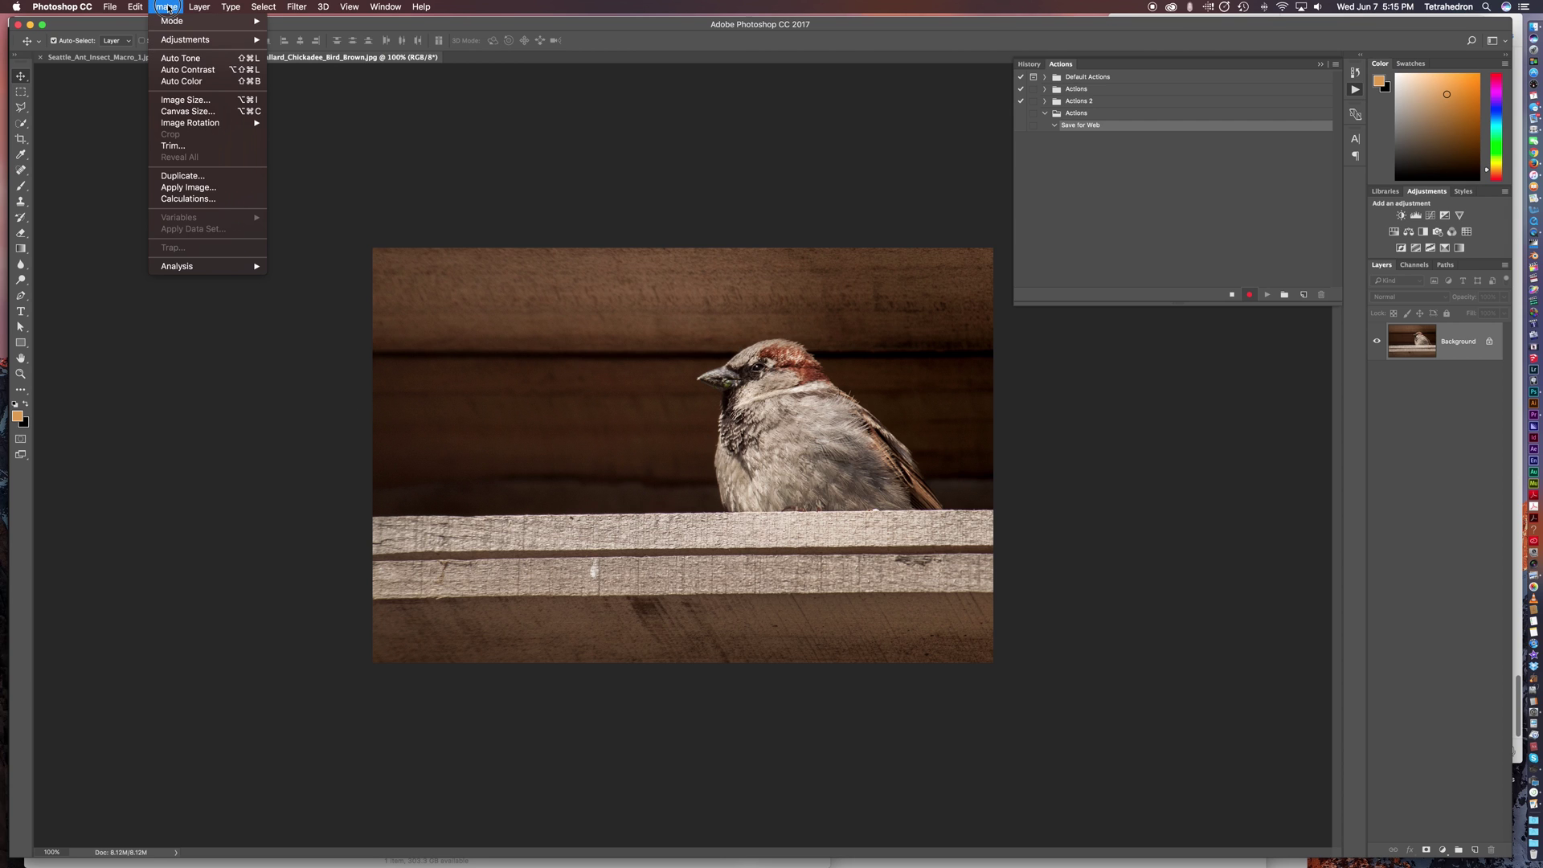
Step: Resize the chickadee photo to 72 ppi and 500 pixels high (747 × 500)
left_click(228, 102)
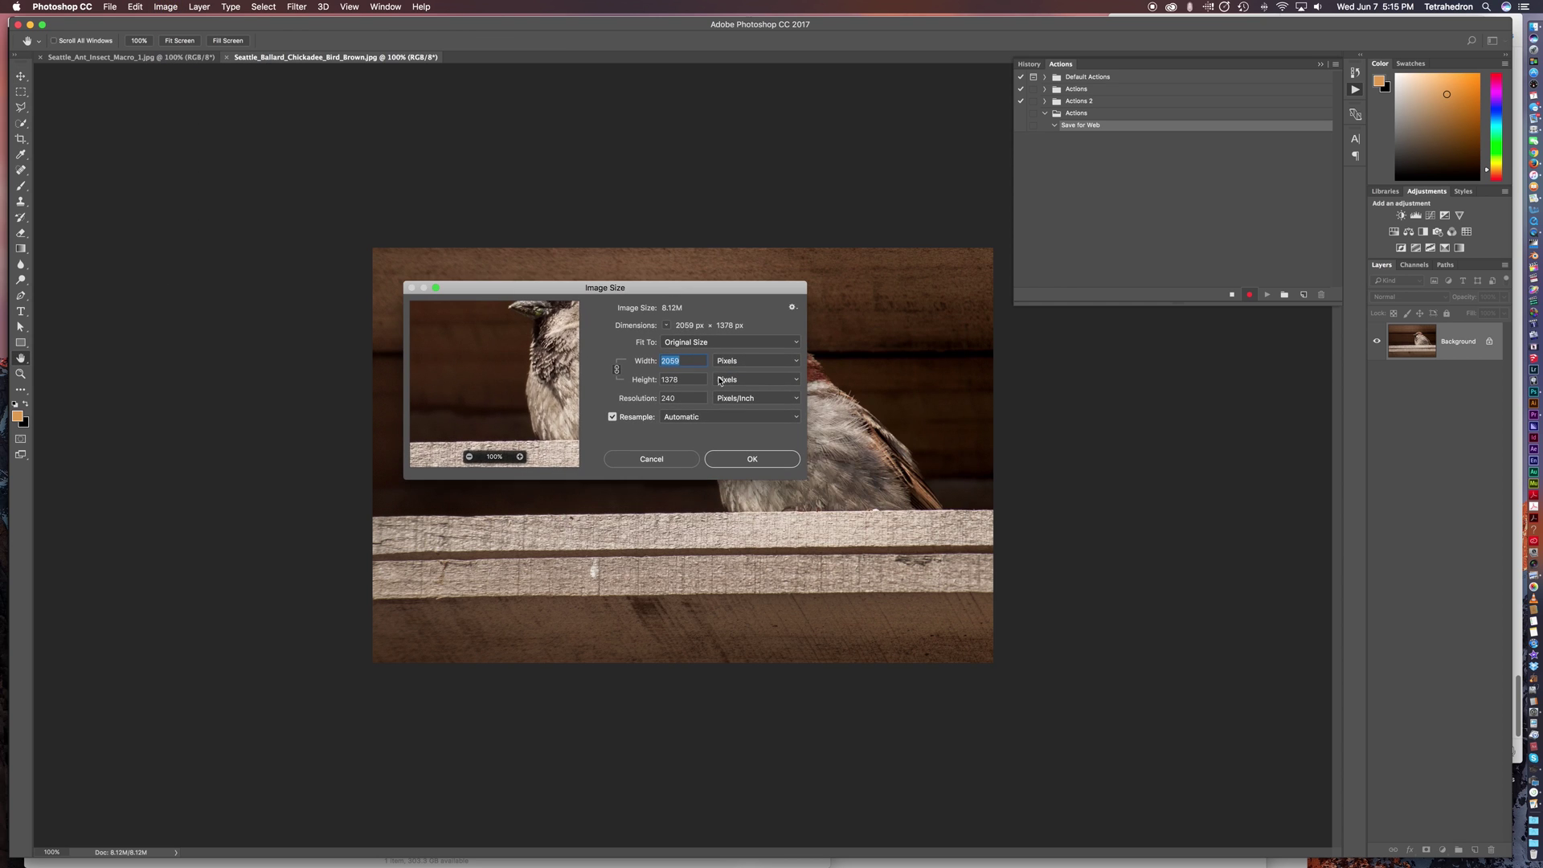
left_click_drag(805, 478, 1164, 770)
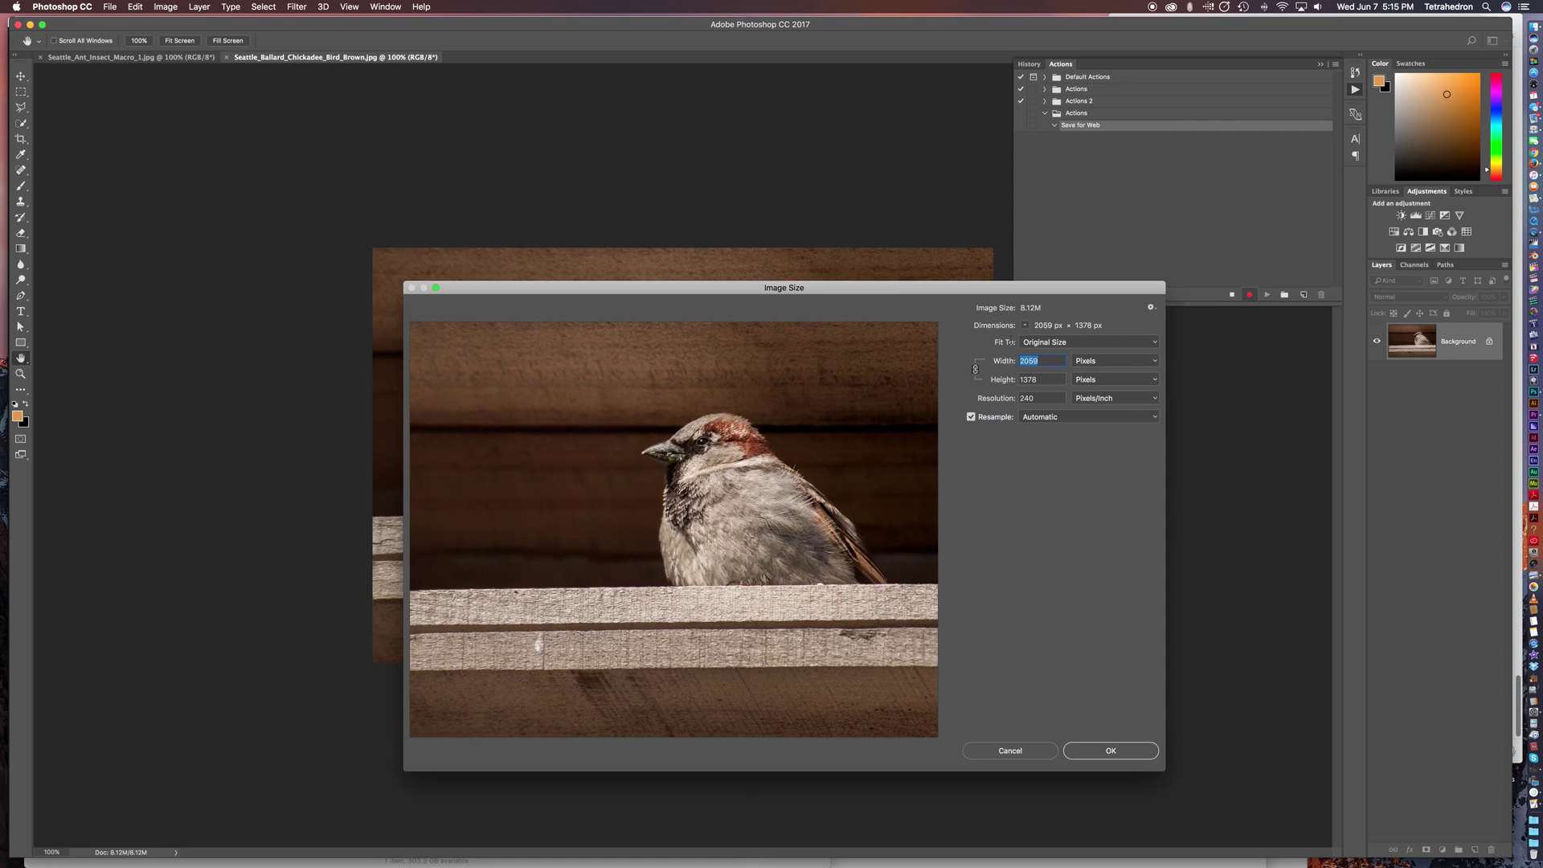
left_click_drag(916, 288, 779, 242)
left_click(986, 319)
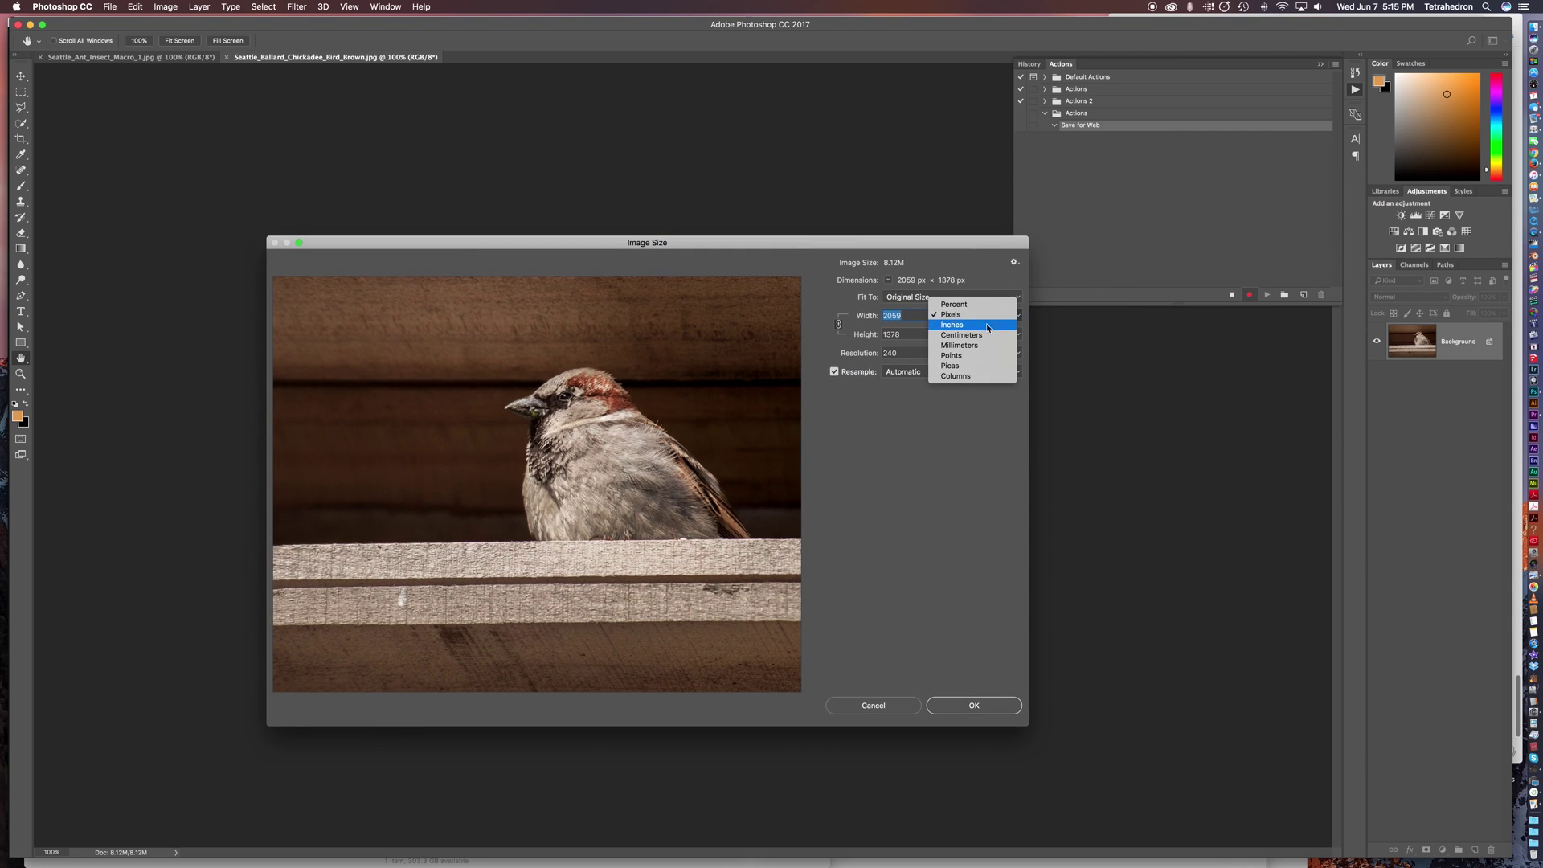
left_click(986, 323)
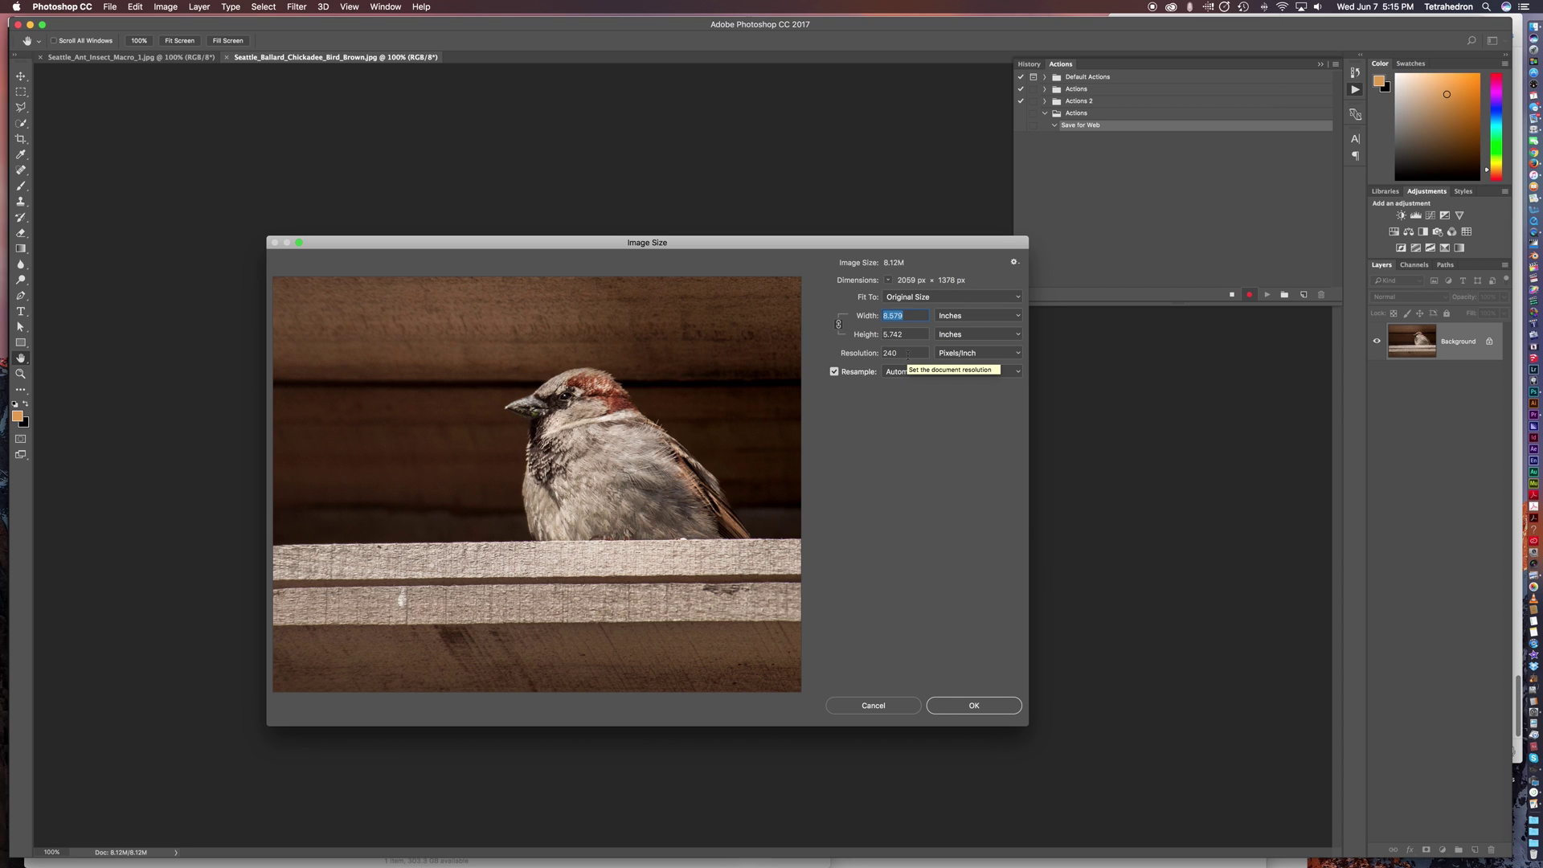
left_click(908, 354)
type("72")
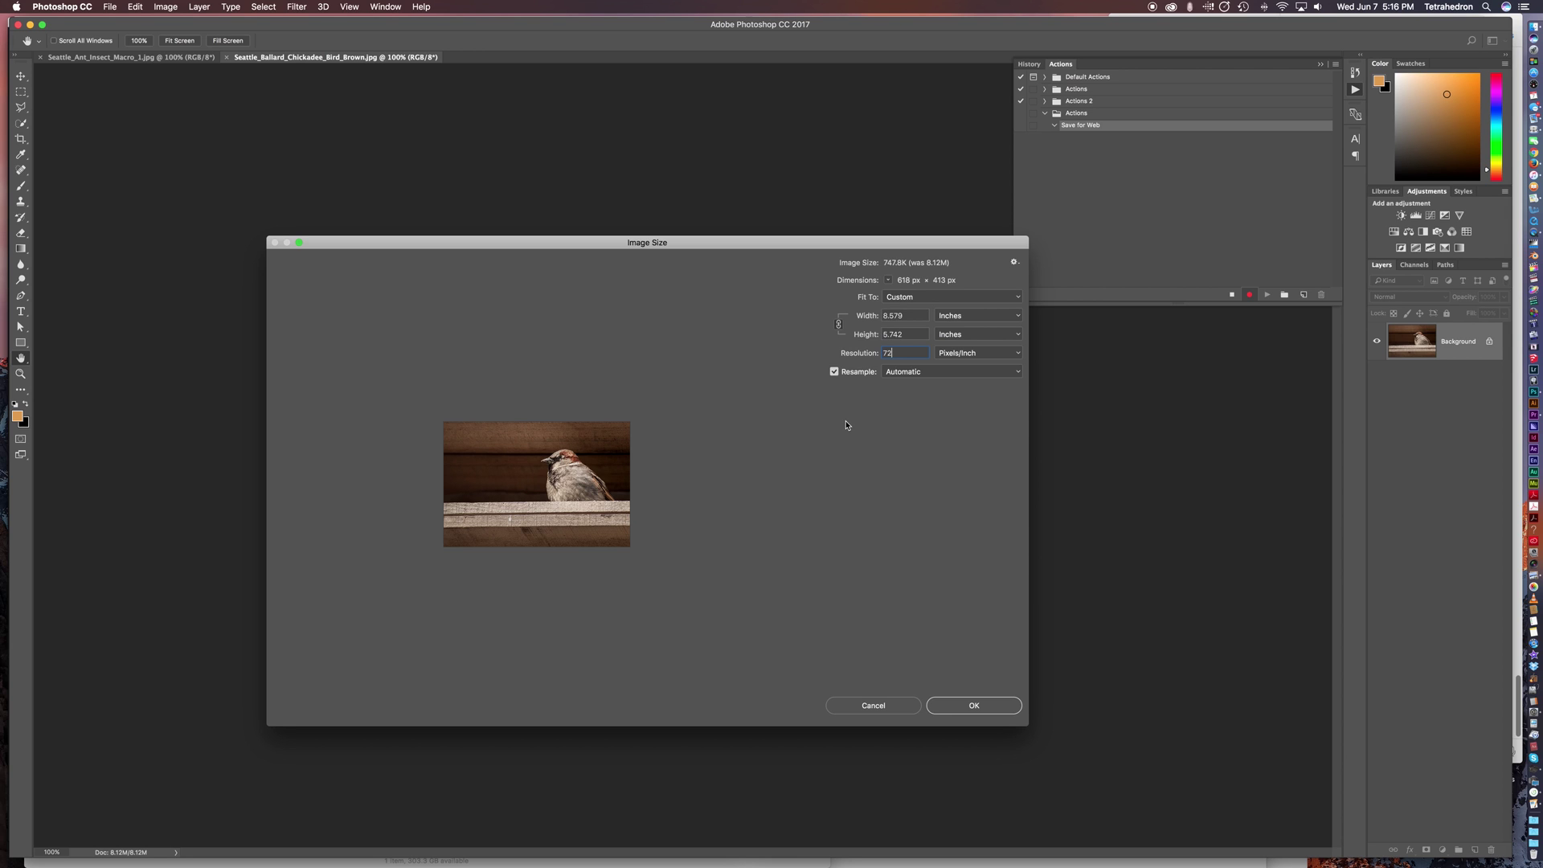
left_click(964, 335)
left_click(953, 323)
type("500")
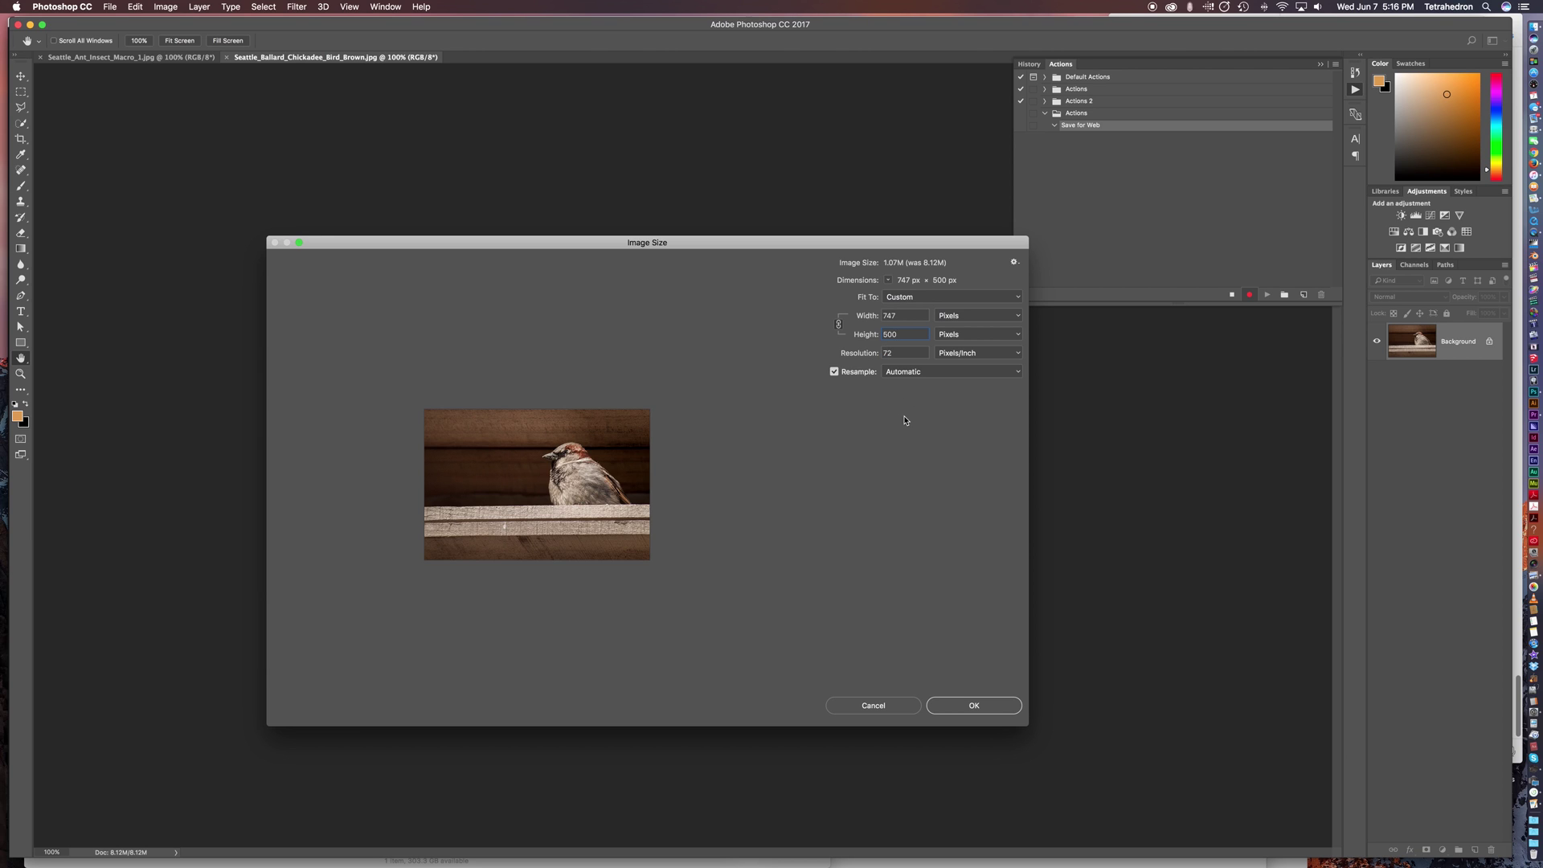
left_click(974, 705)
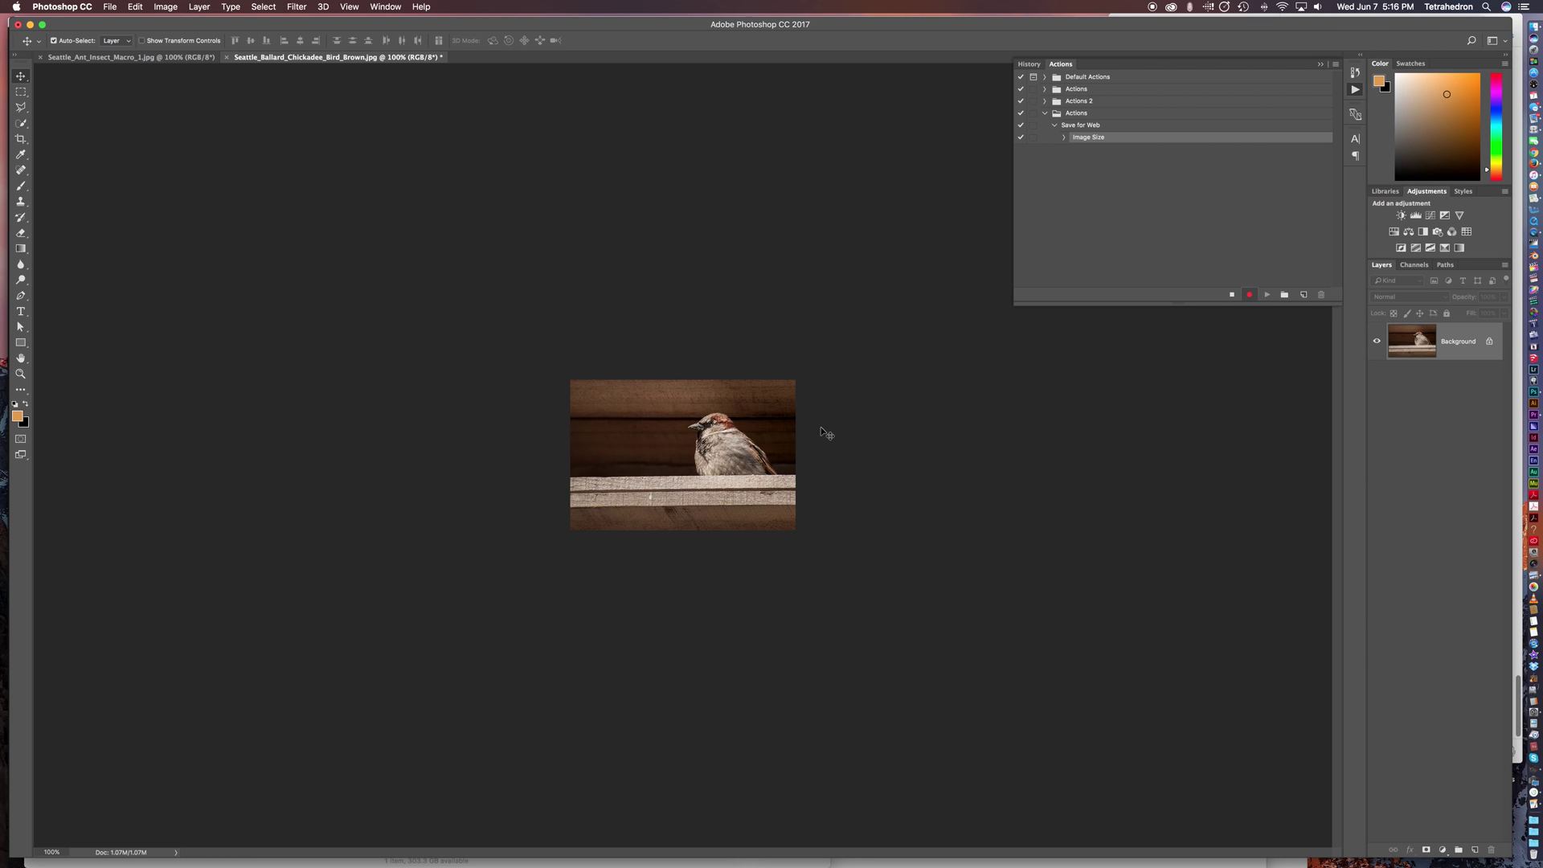
Step: Zoom in on the resized photo, settling back at 200%
key("z")
left_click(707, 456)
left_click(707, 457)
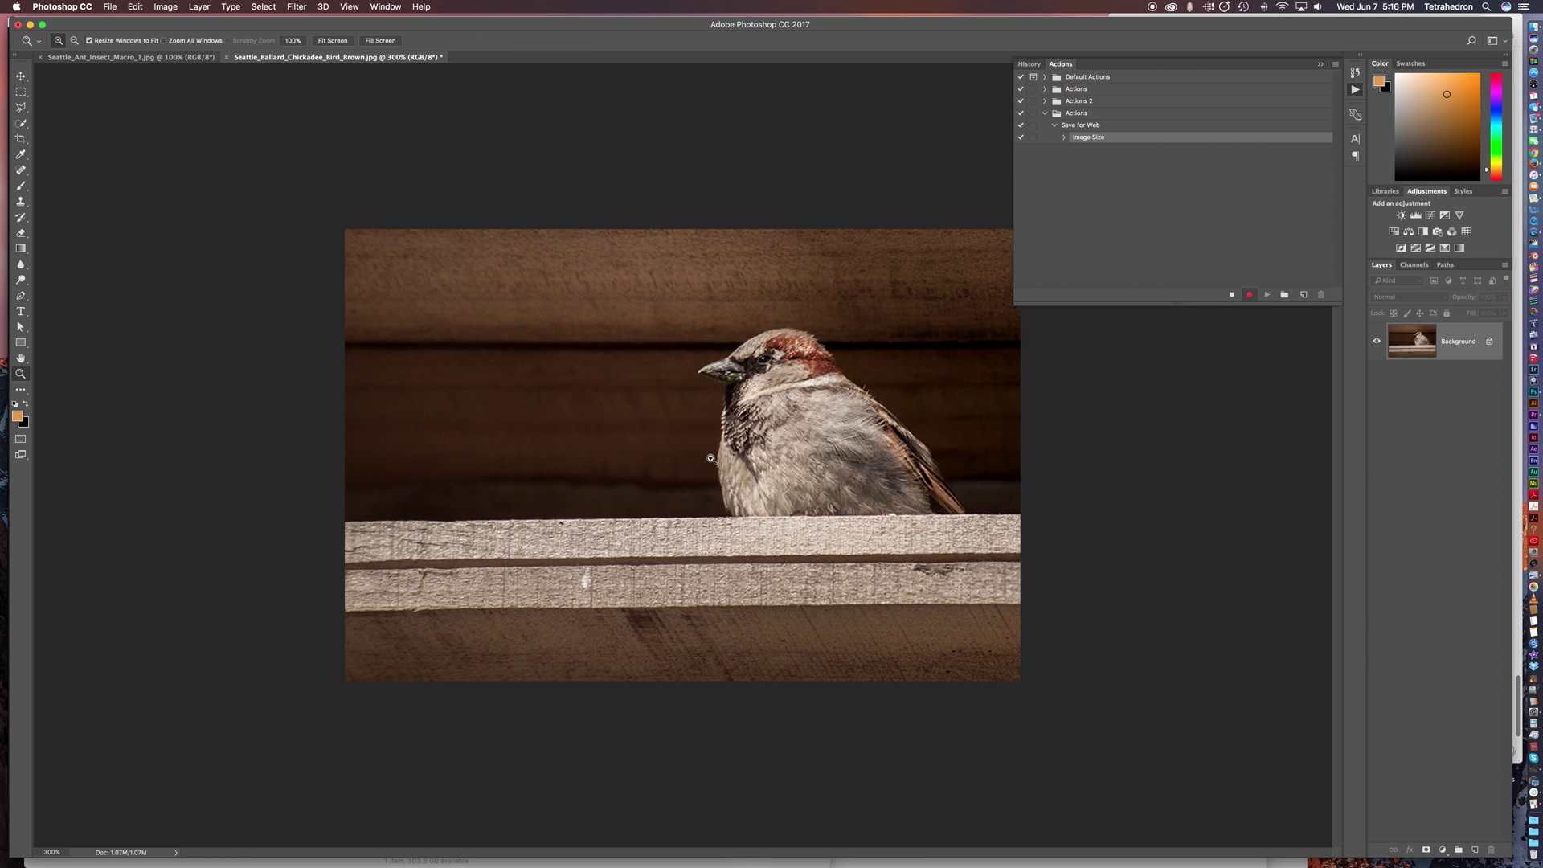
left_click(654, 364, "alt")
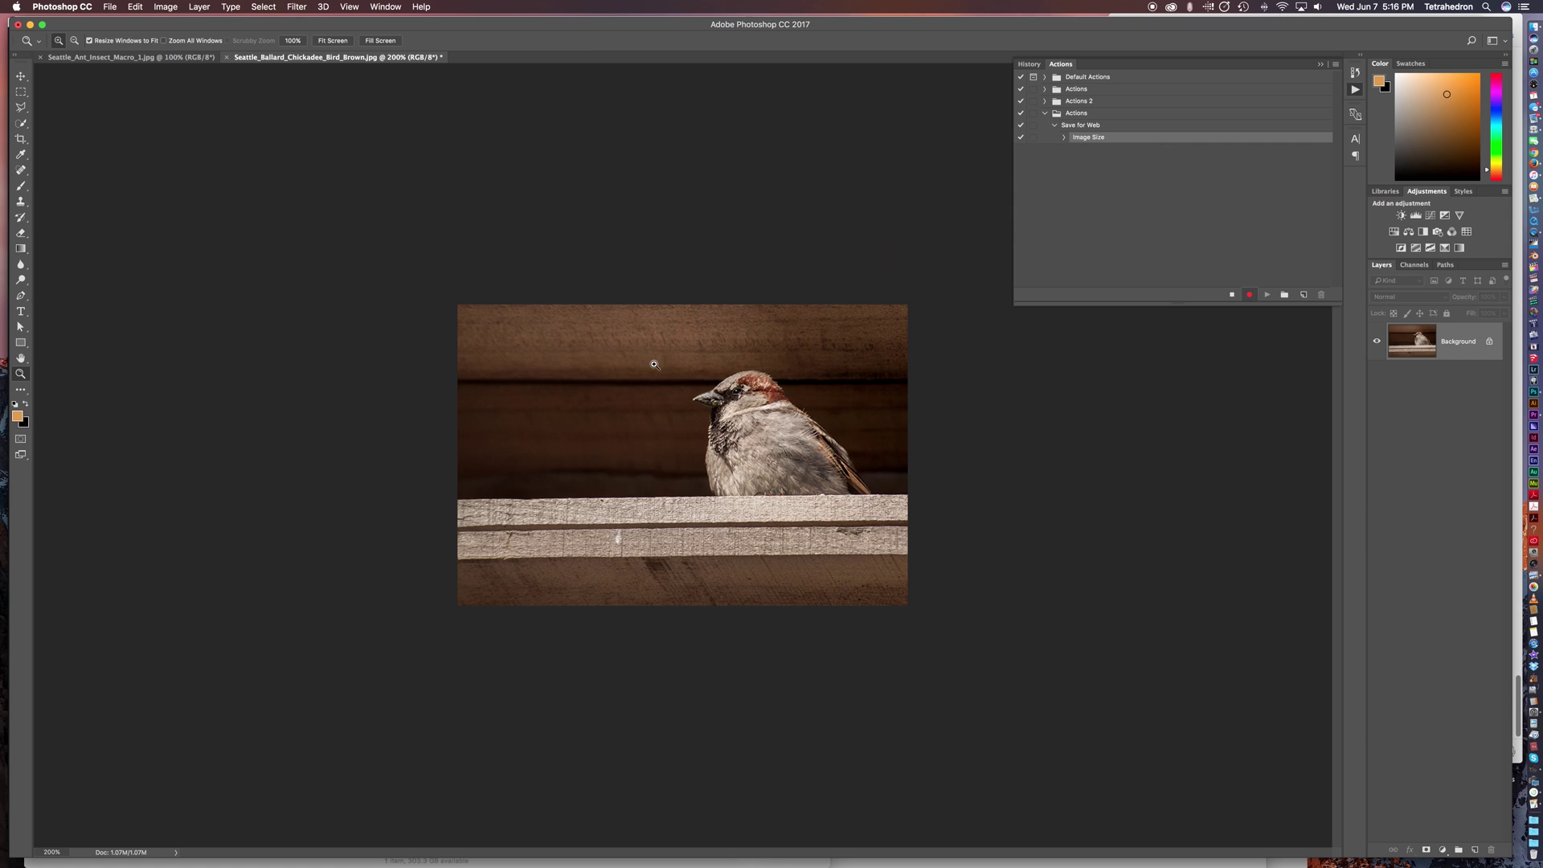
left_click(137, 6)
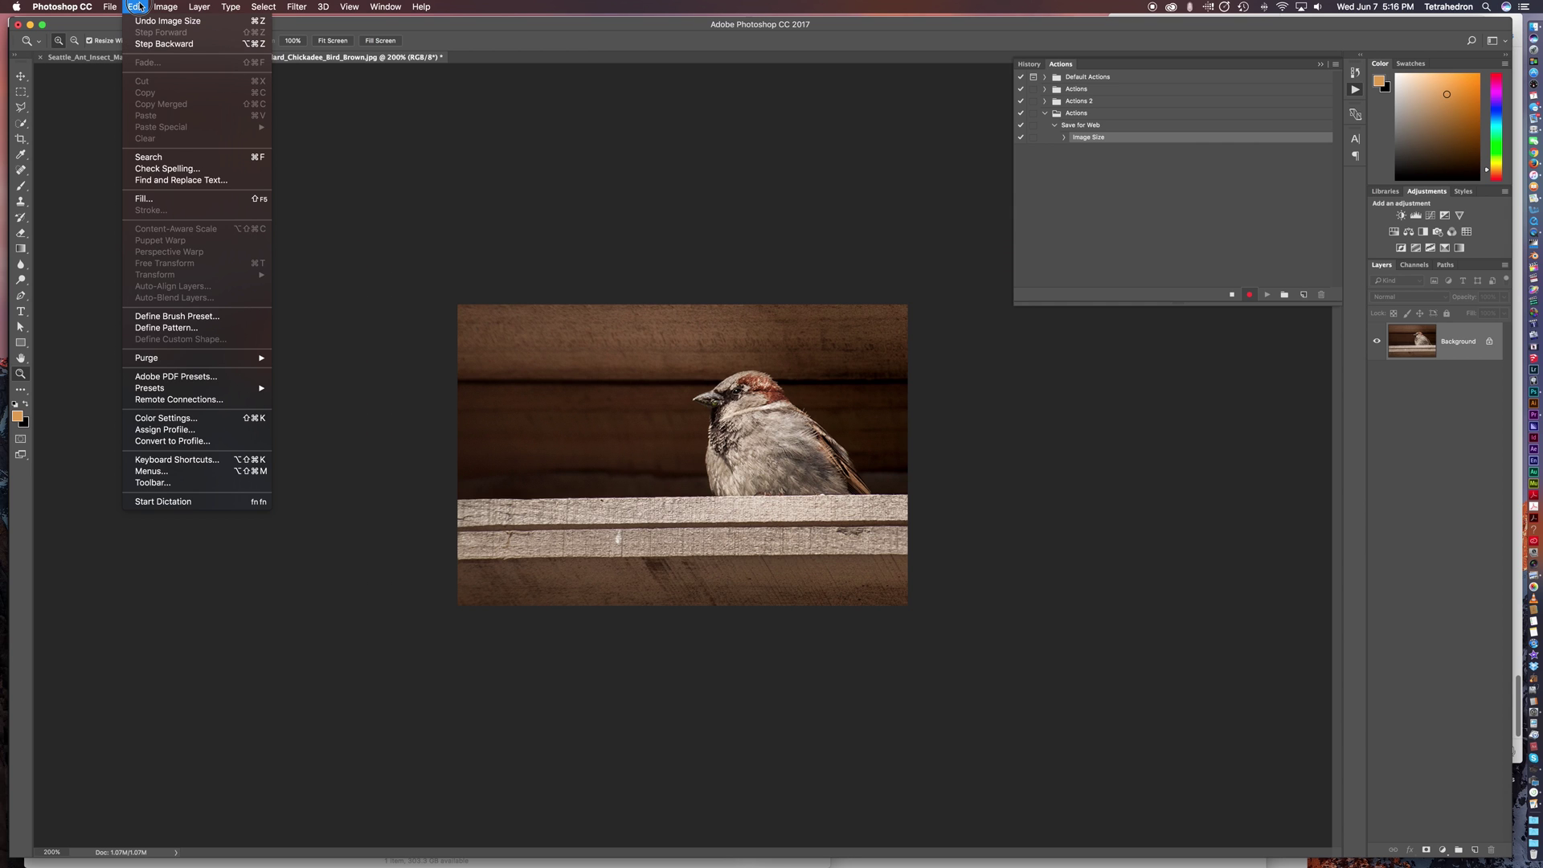
Step: Convert the photo to Working RGB - sRGB IEC61966-2.1 with Perceptual rendering intent
left_click(231, 444)
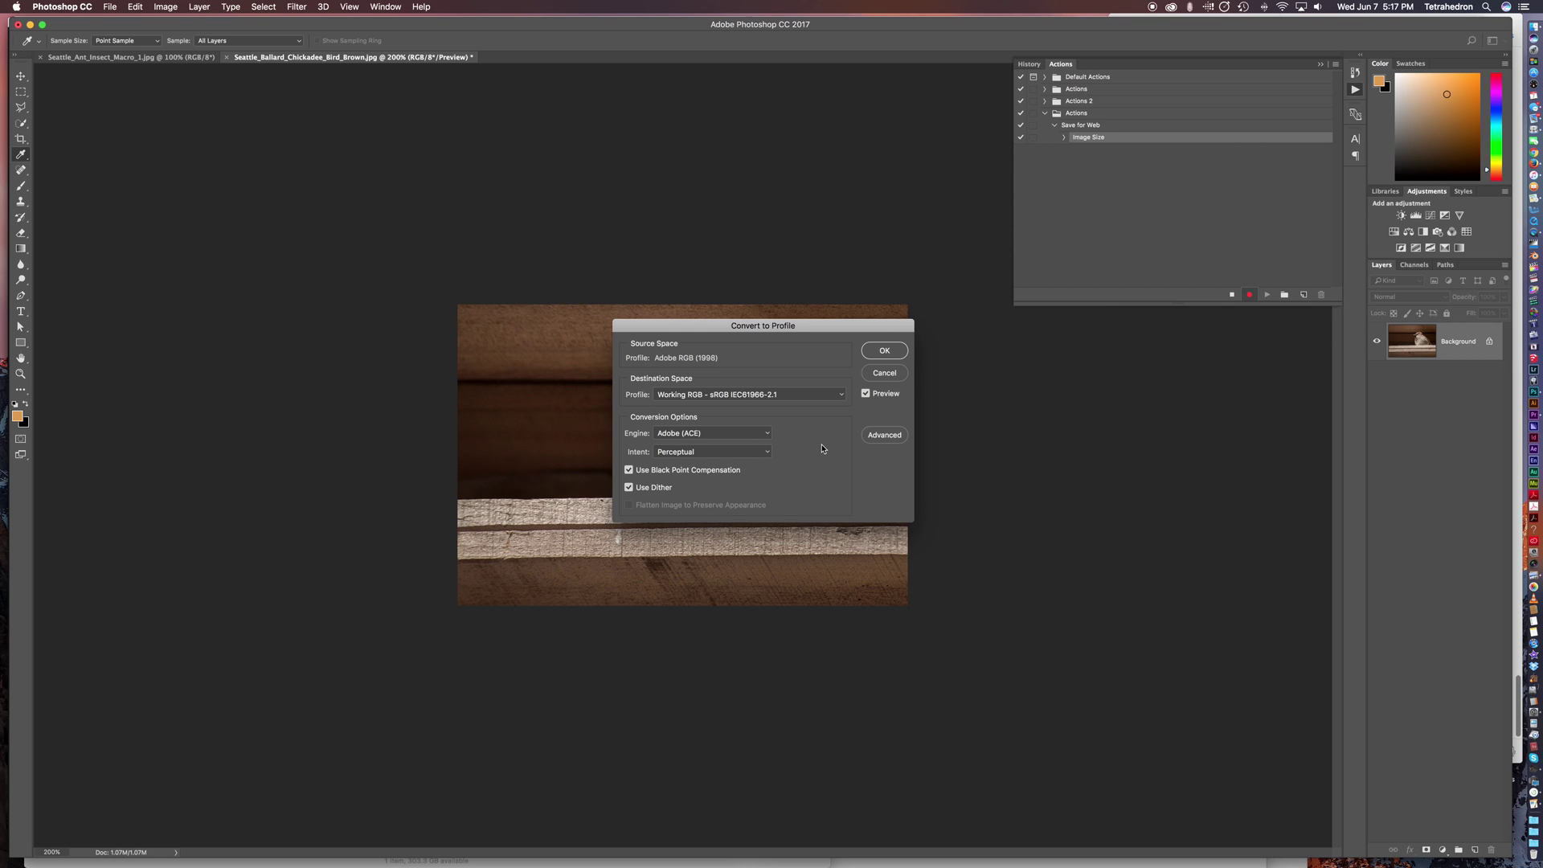
left_click(742, 394)
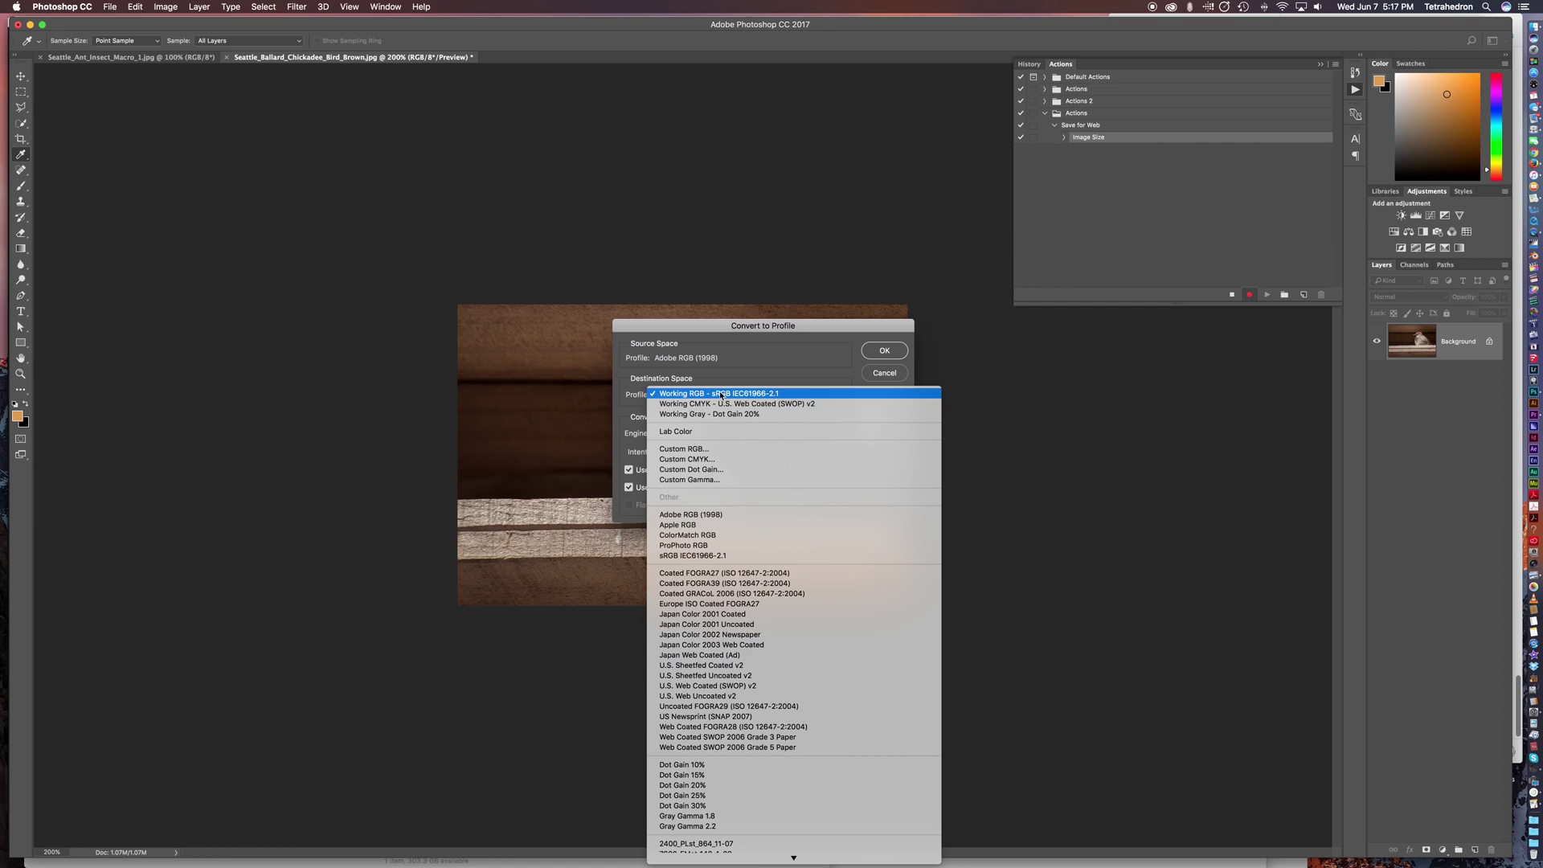
left_click(724, 394)
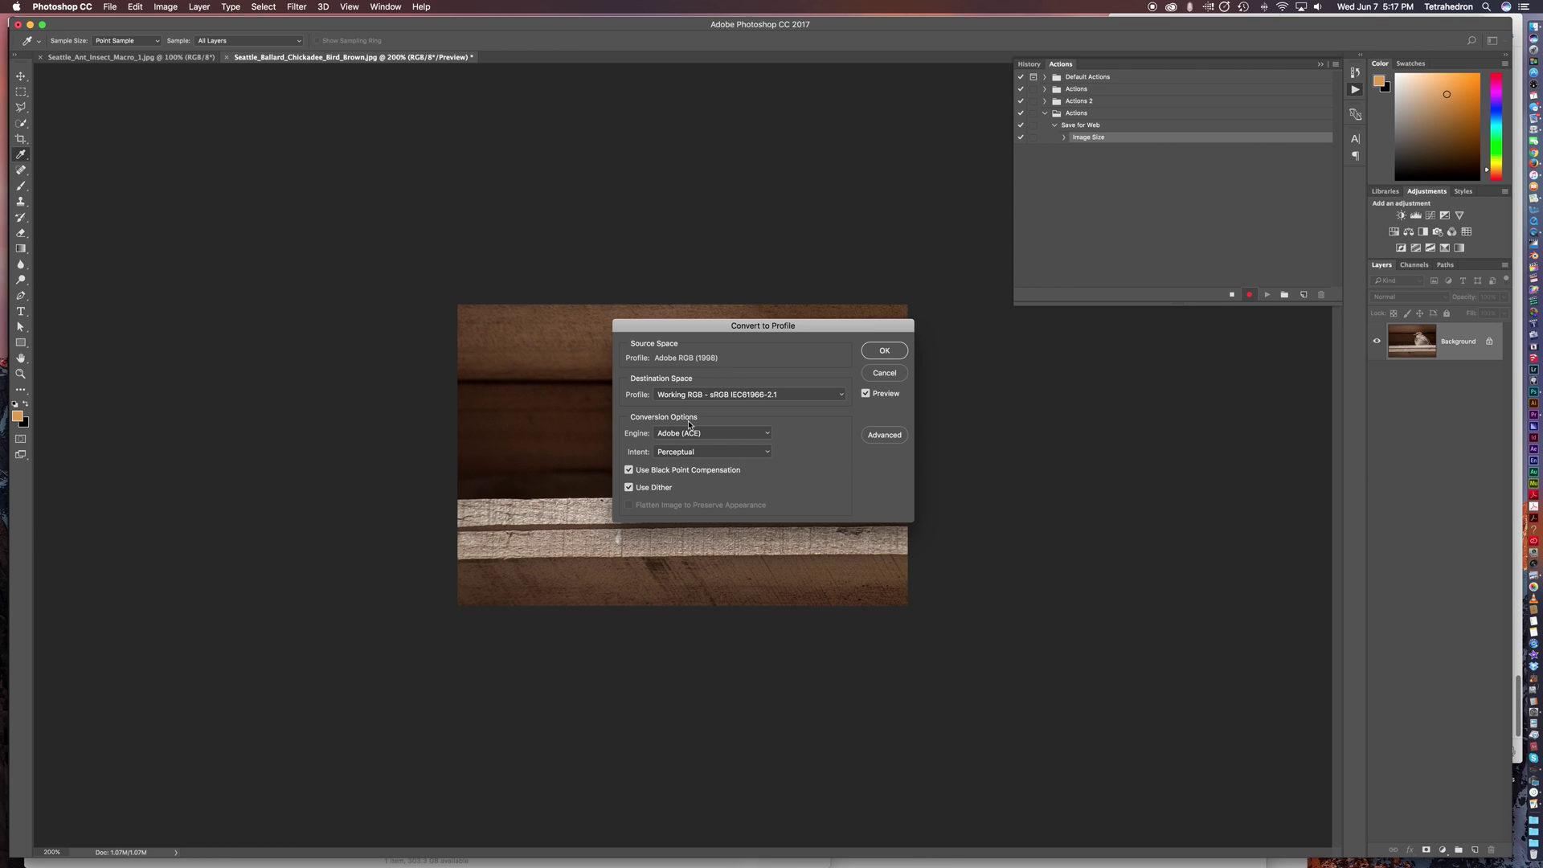
left_click(724, 453)
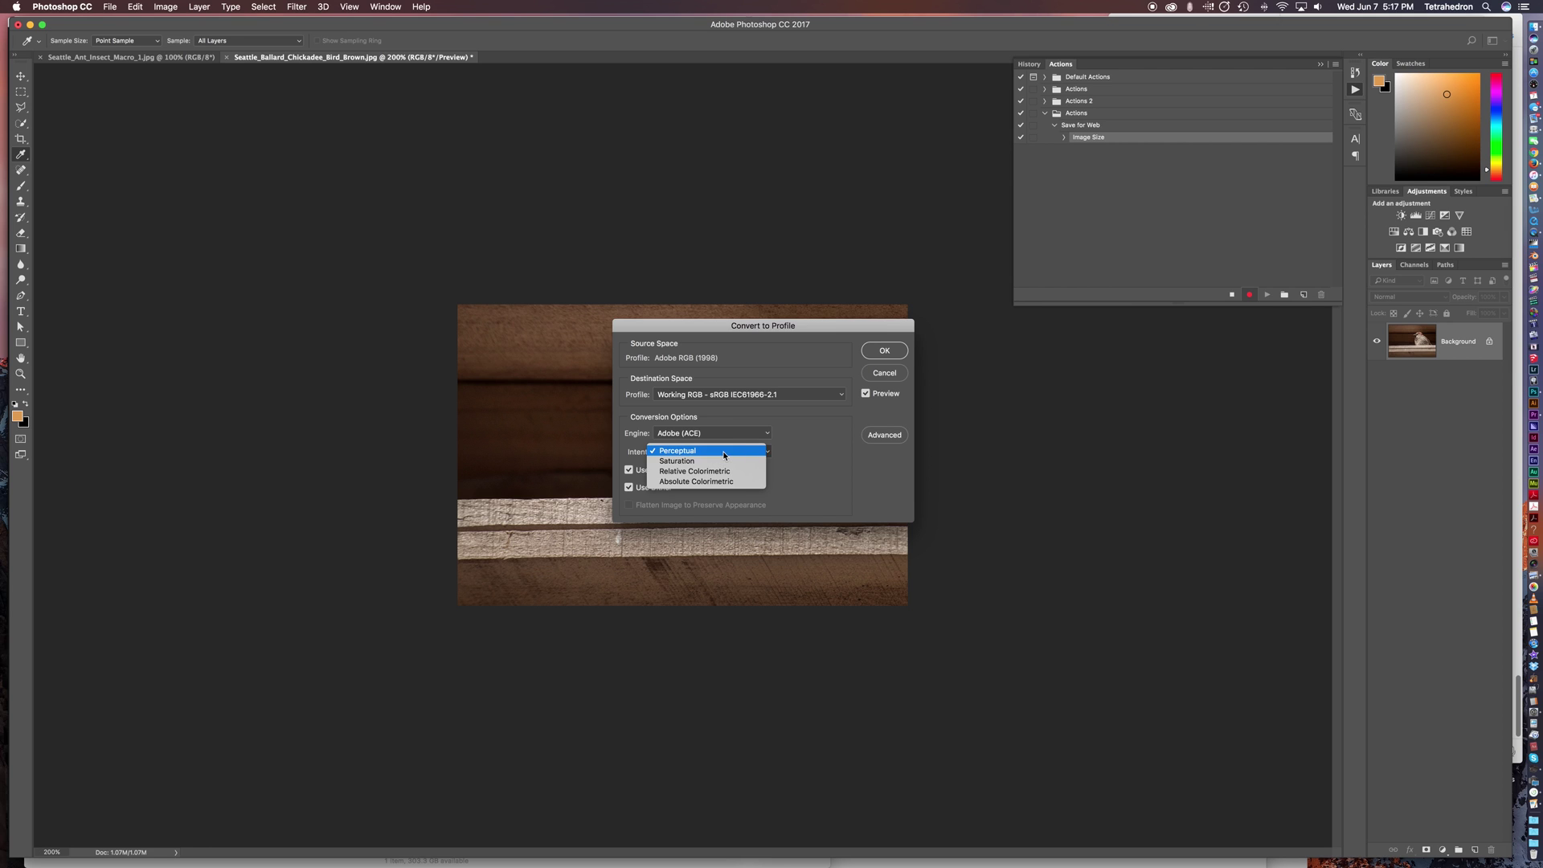
left_click(712, 452)
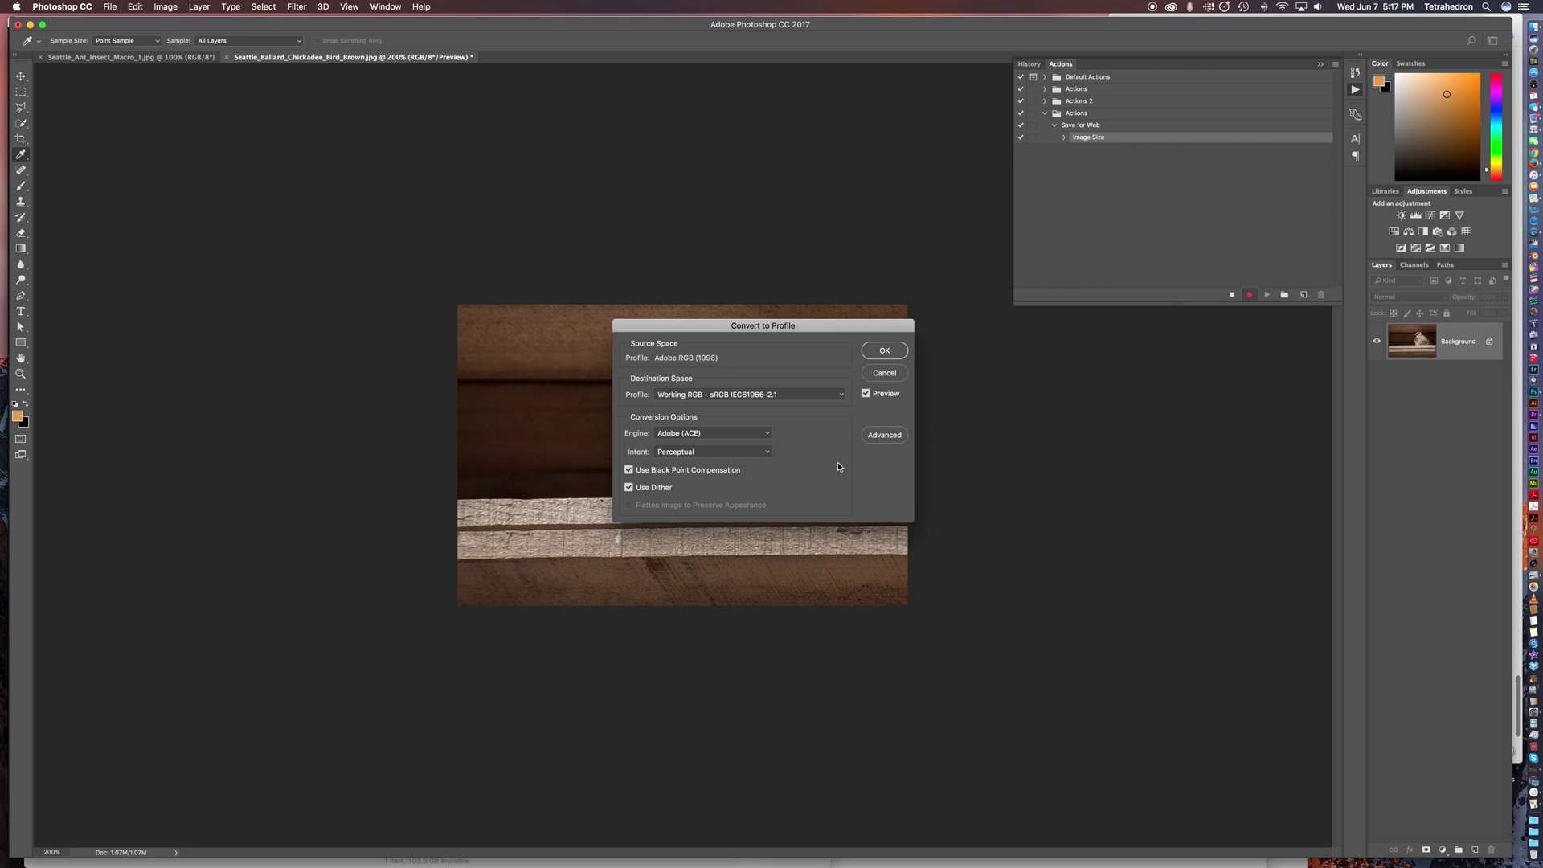
left_click(882, 352)
Step: Bring up File > Export > Save for Web (Legacy) for the chickadee photo
key("z")
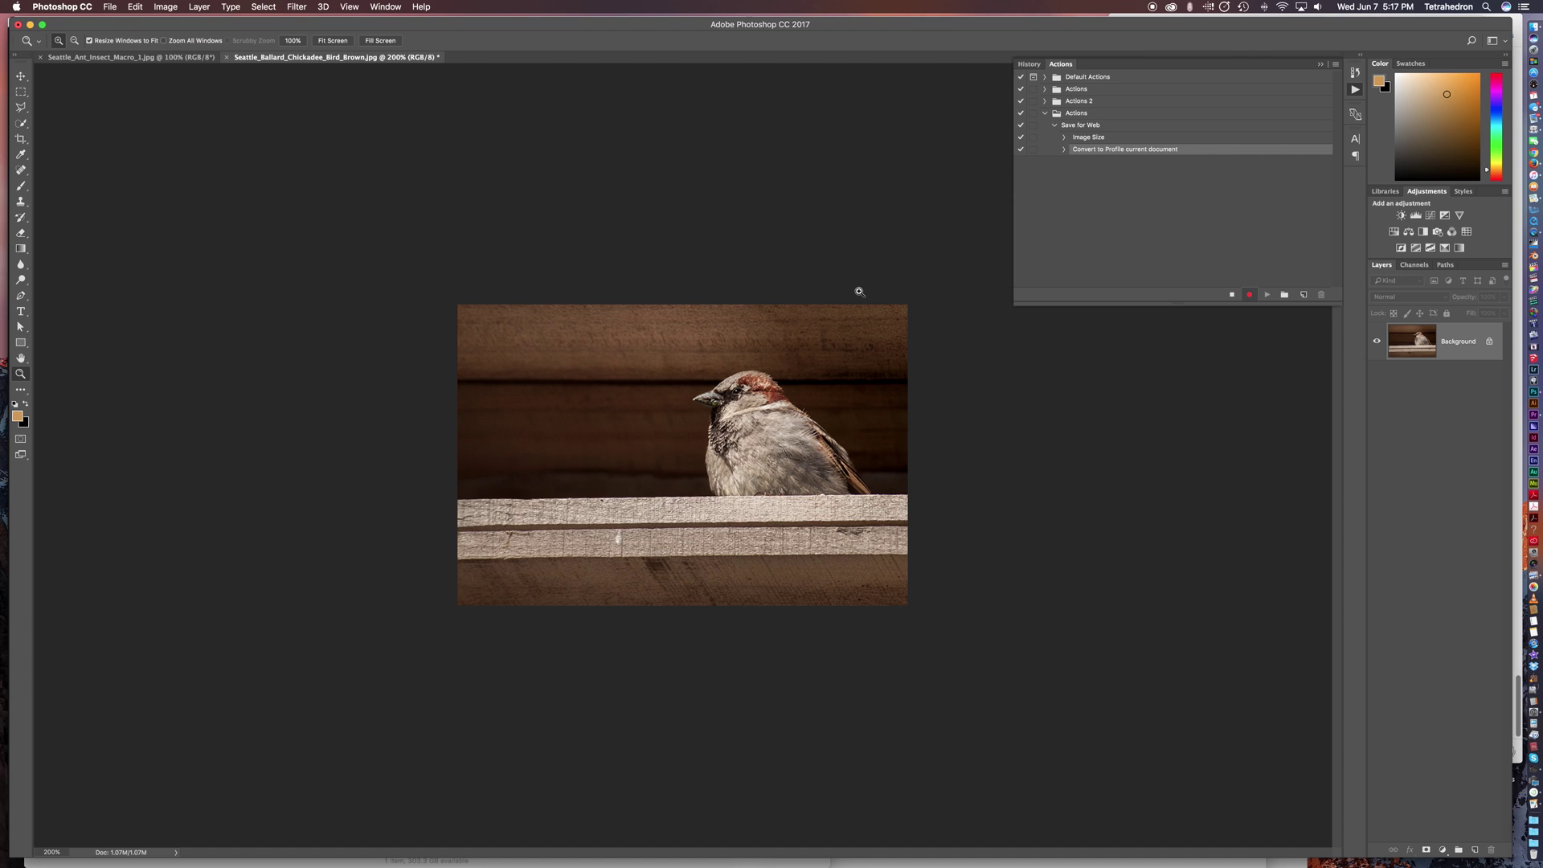
left_click(111, 7)
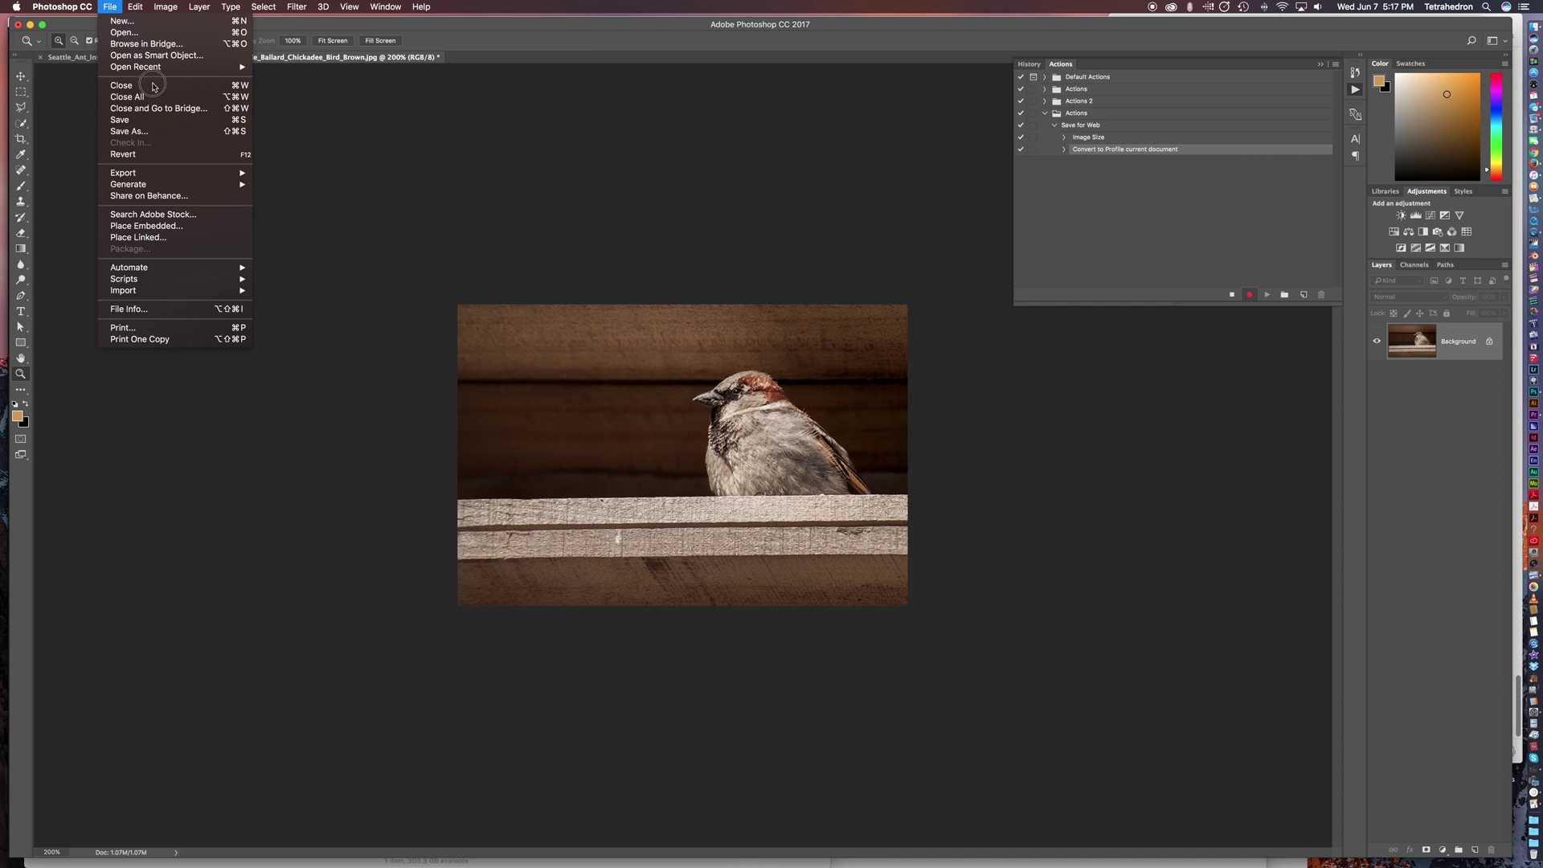
mouse_move(191, 175)
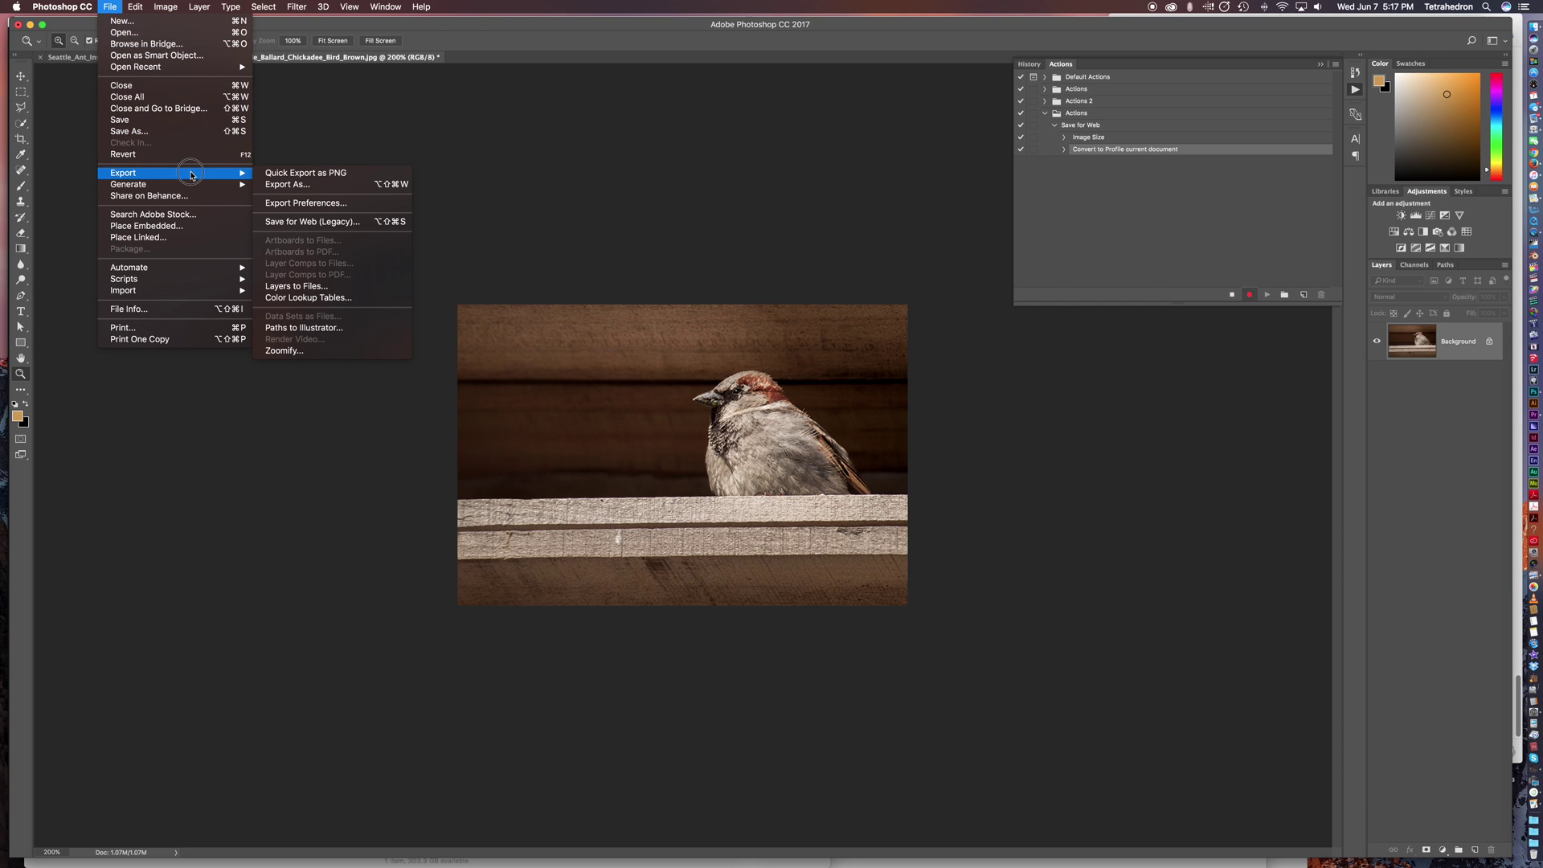
left_click(336, 222)
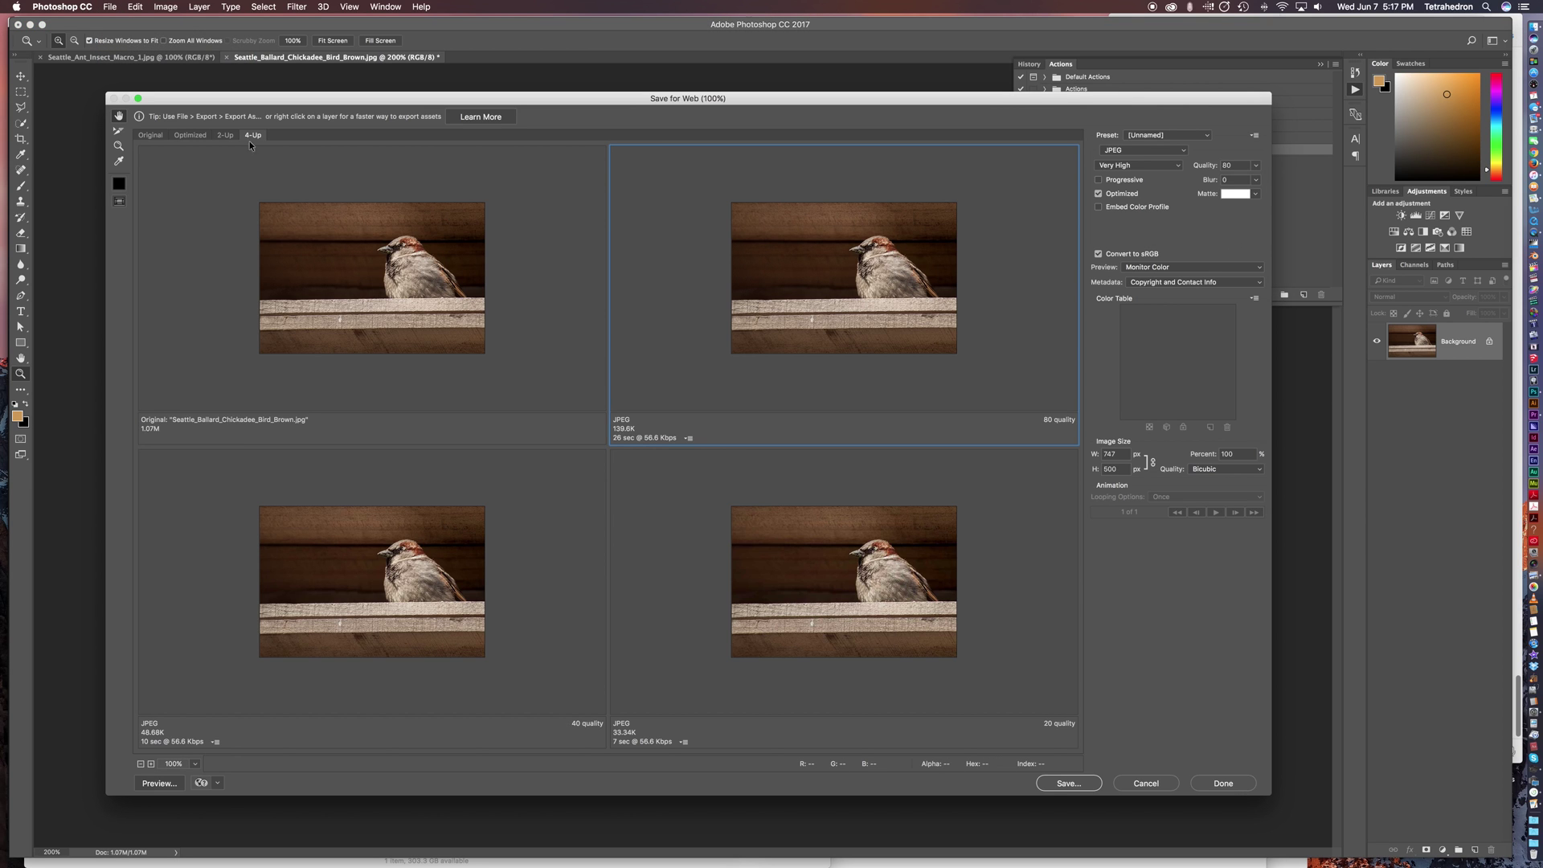
left_click(152, 136)
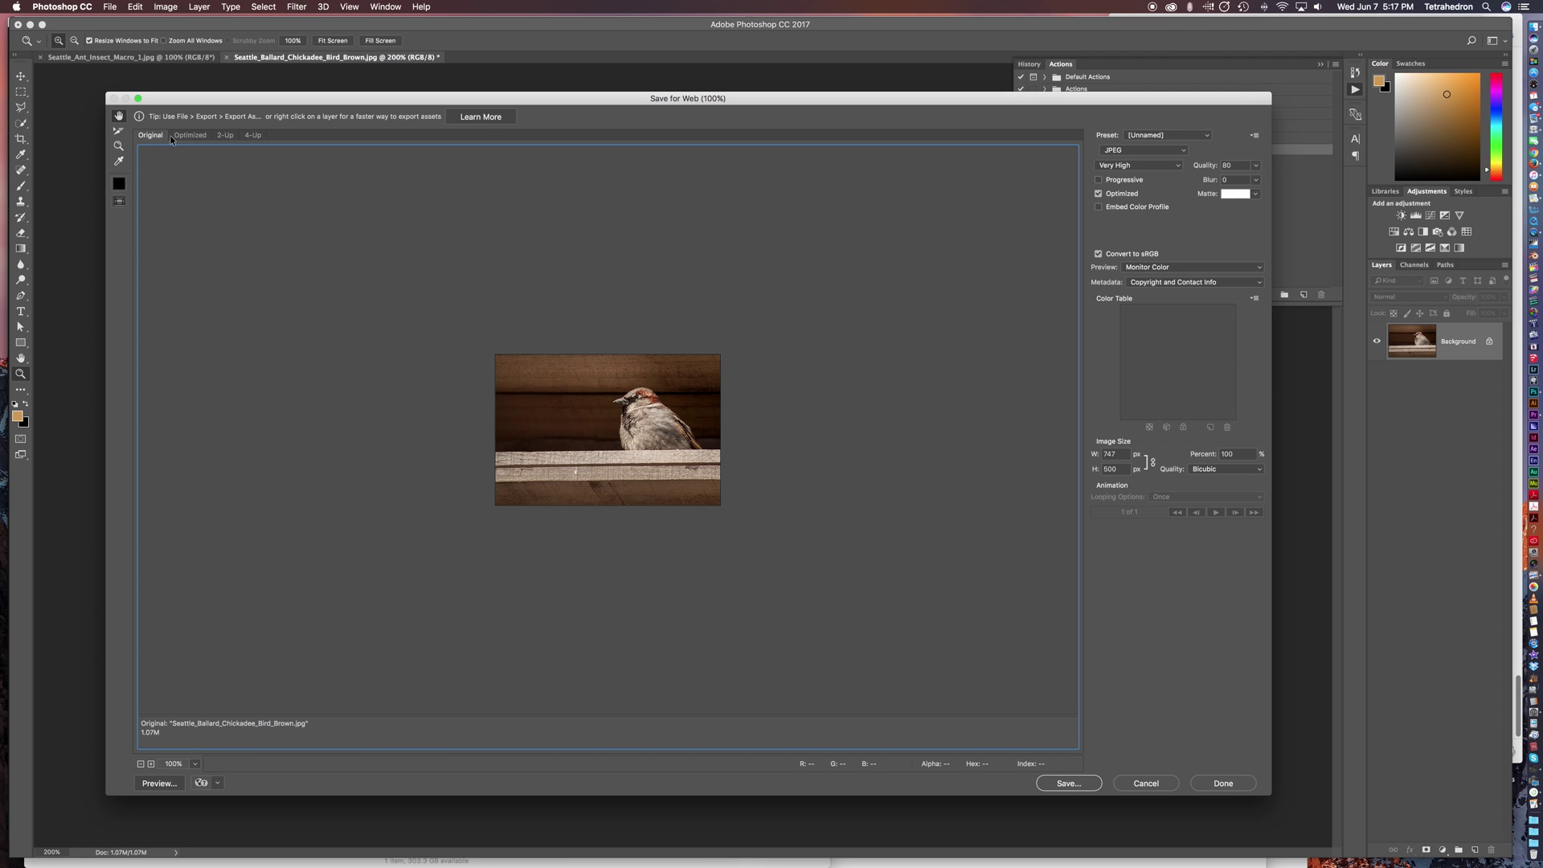
left_click(193, 136)
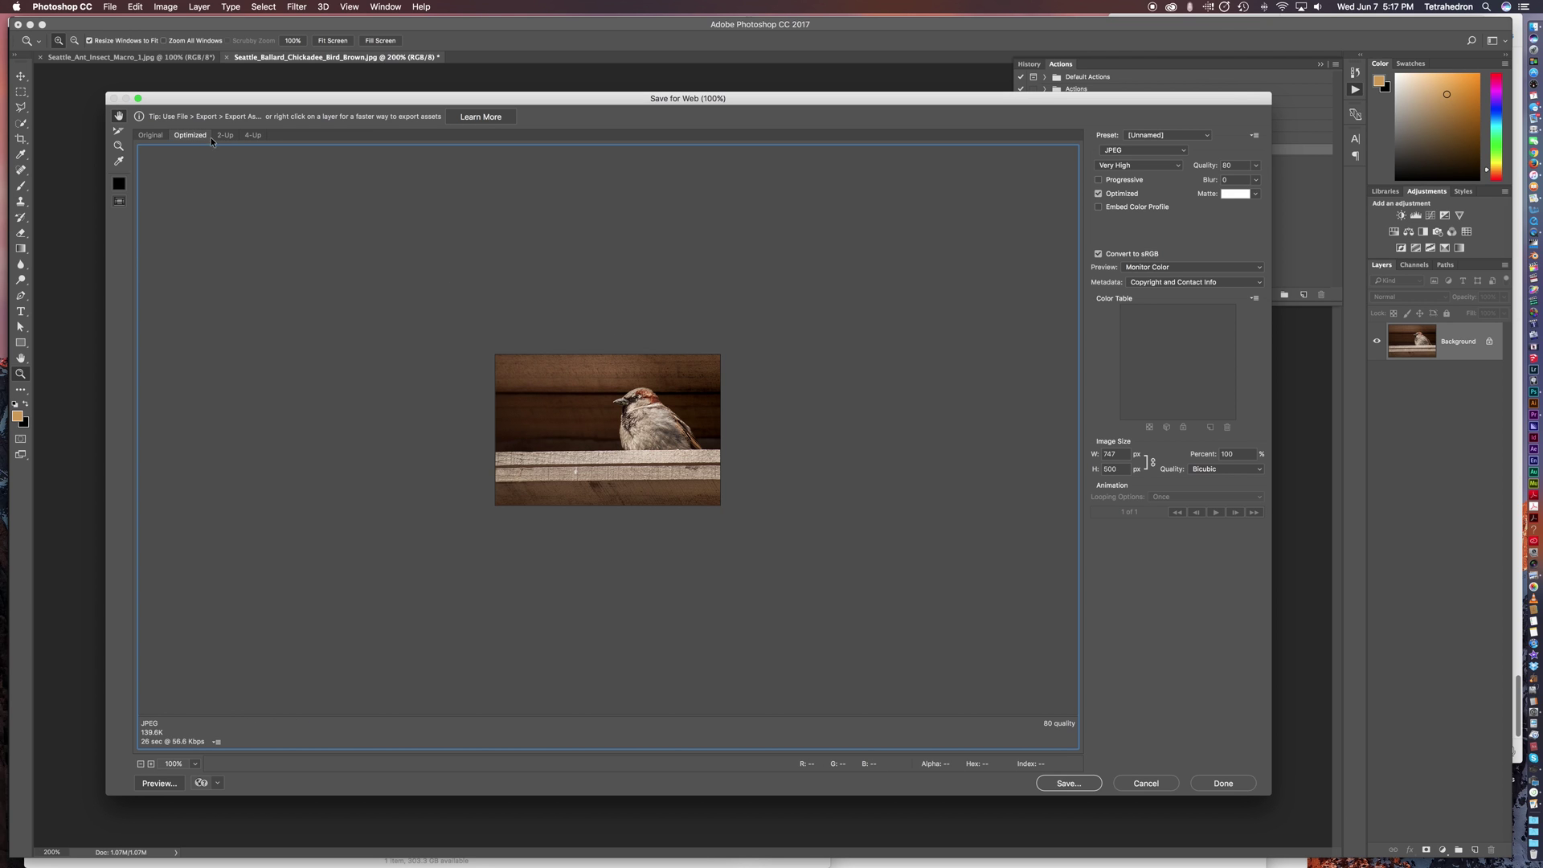
left_click(225, 136)
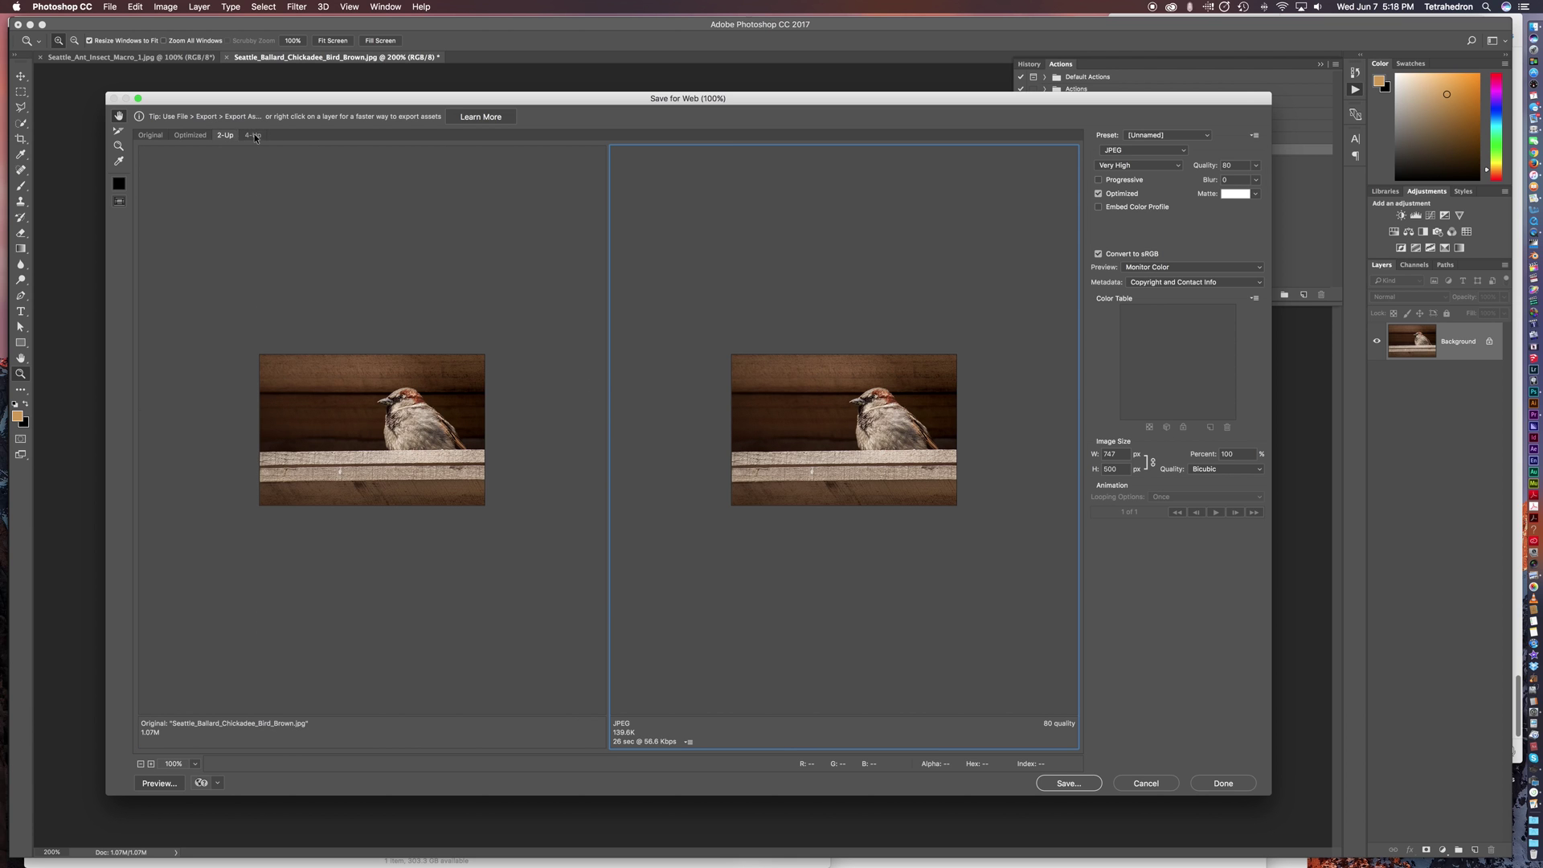
left_click(254, 136)
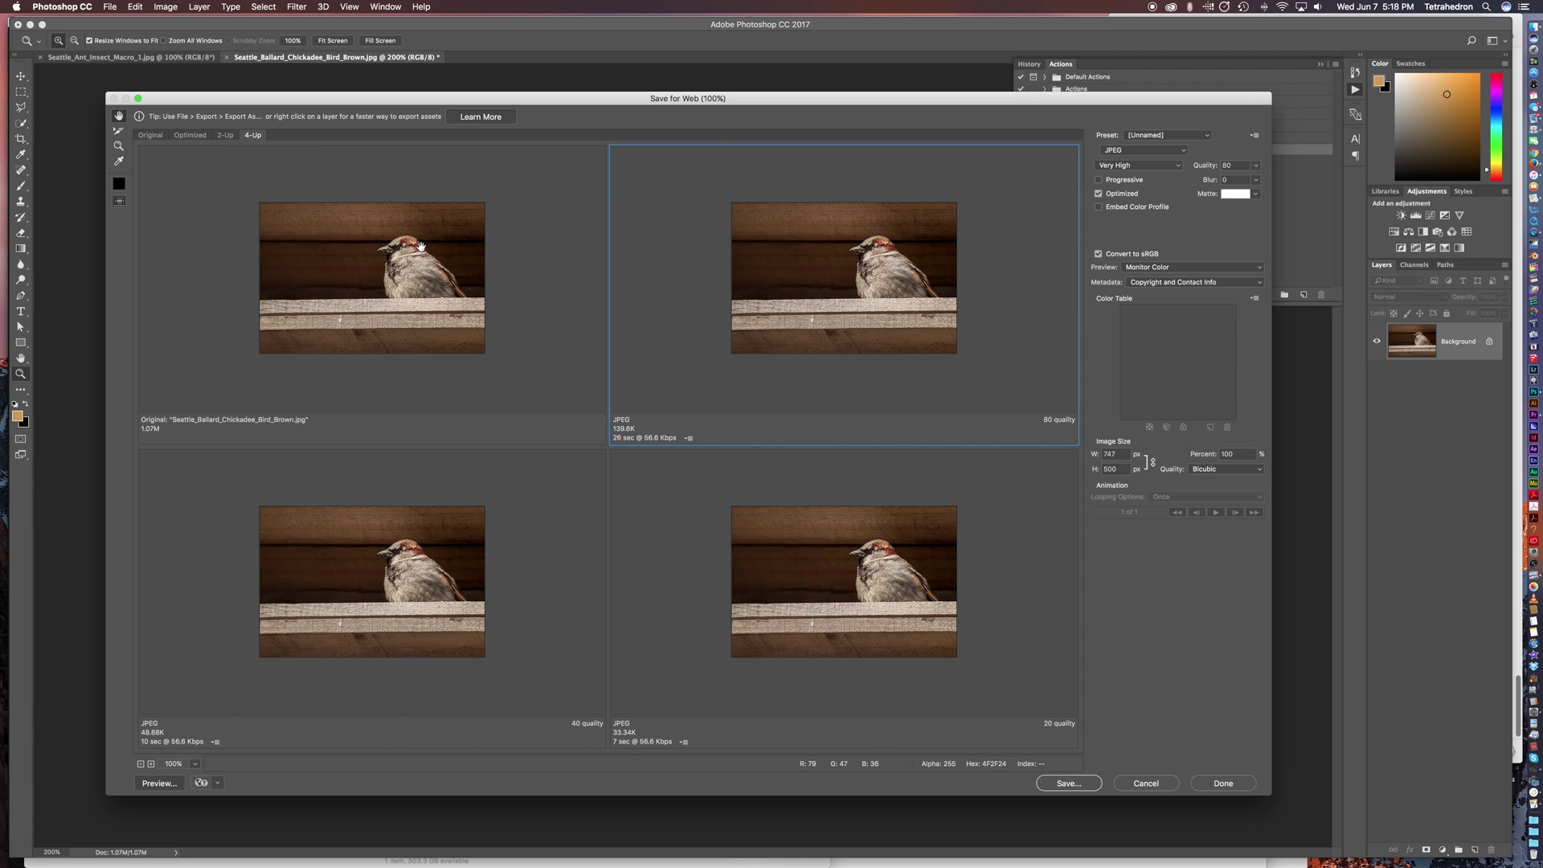
left_click(1161, 151)
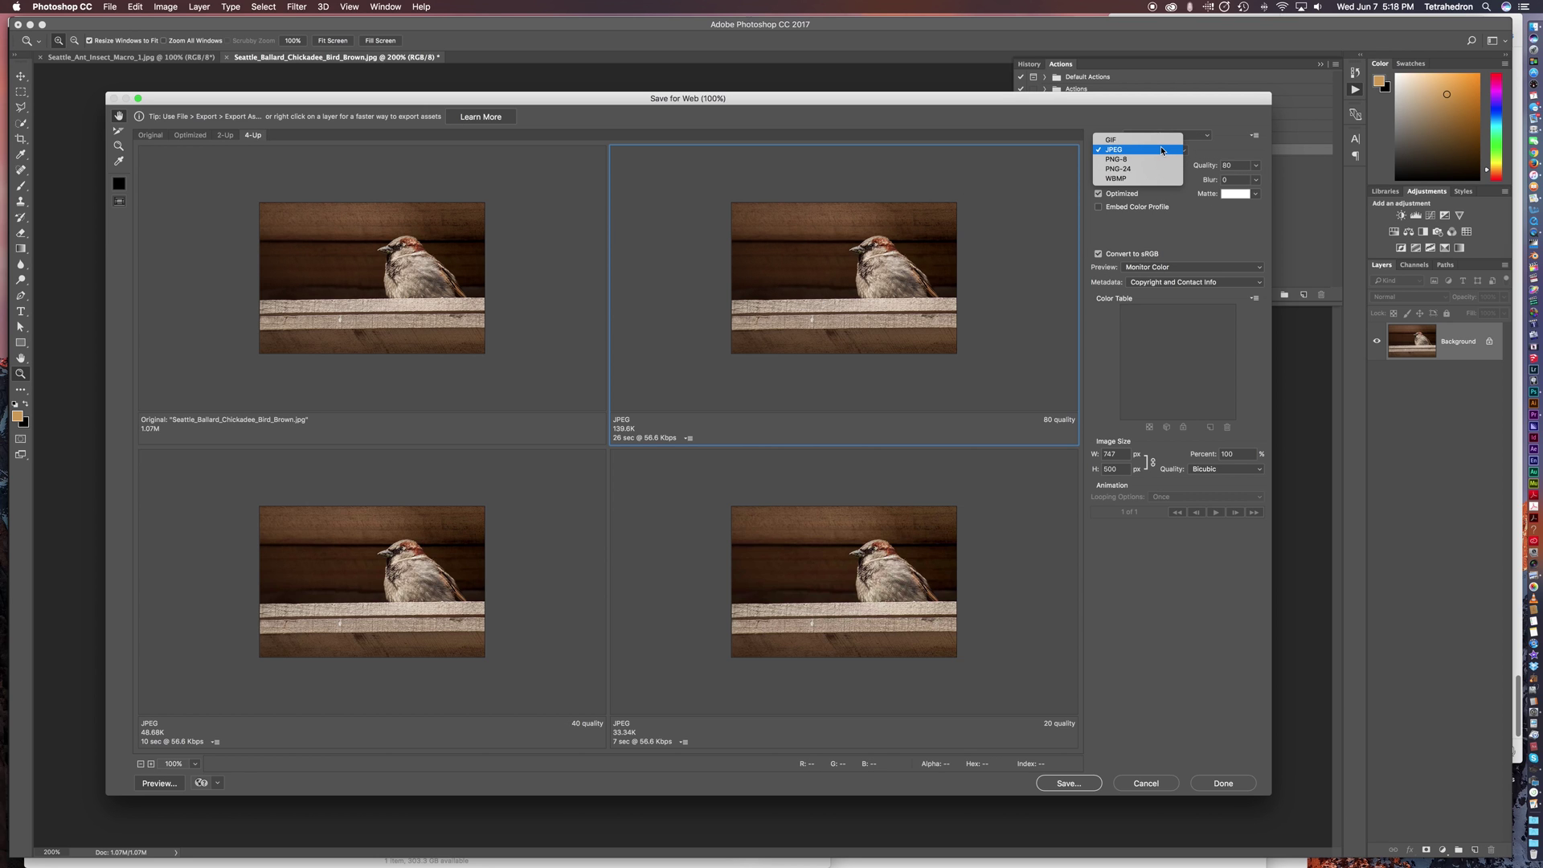
left_click(1145, 150)
left_click(1142, 150)
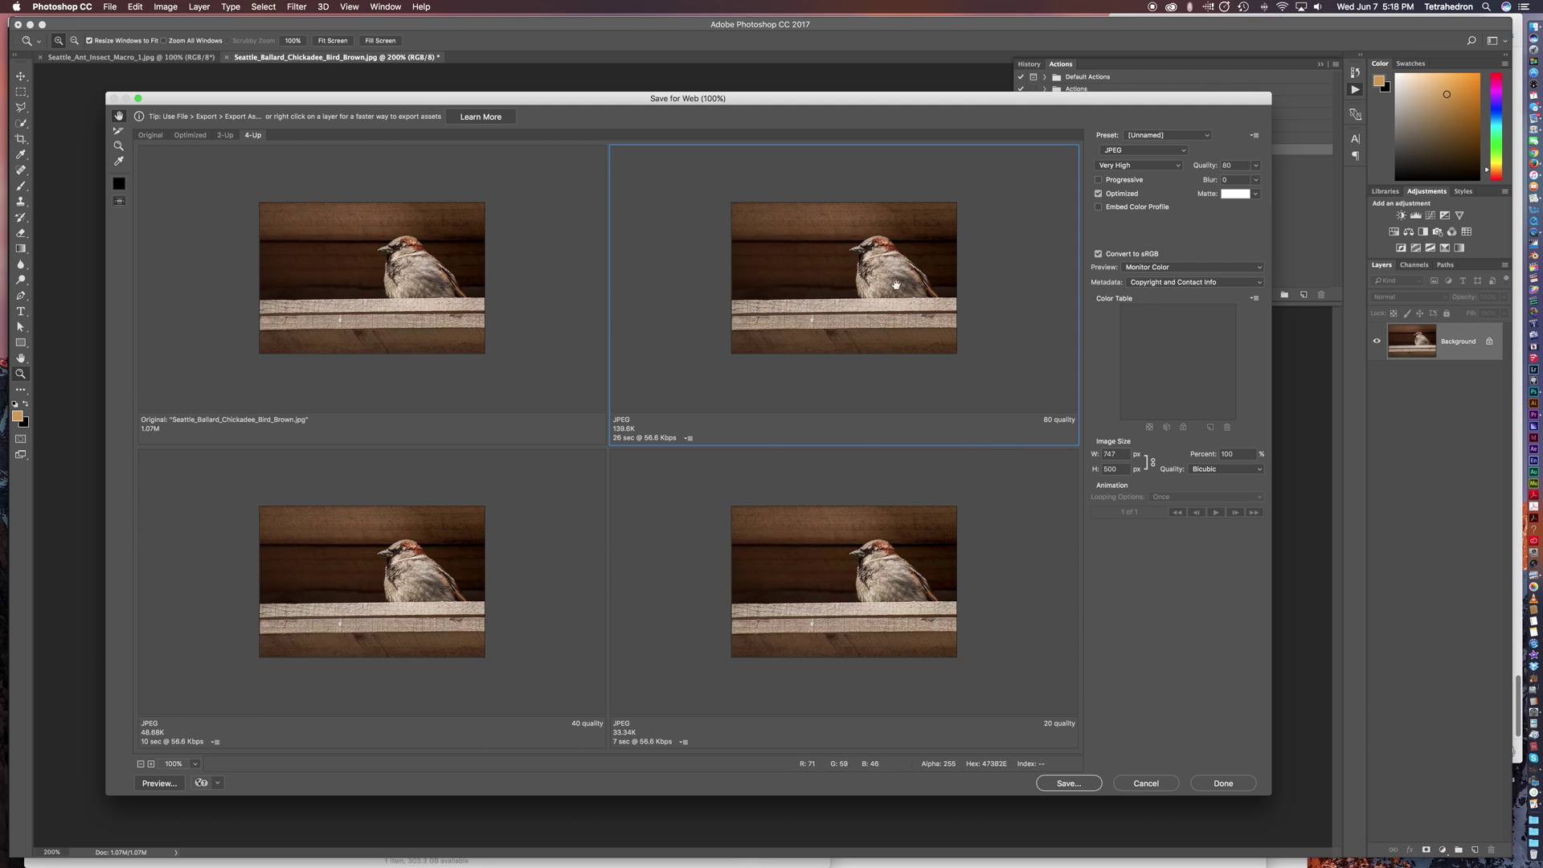
Step: Compare the original with the 40 and 20 quality previews and pick the 80-quality JPEG
left_click(508, 329)
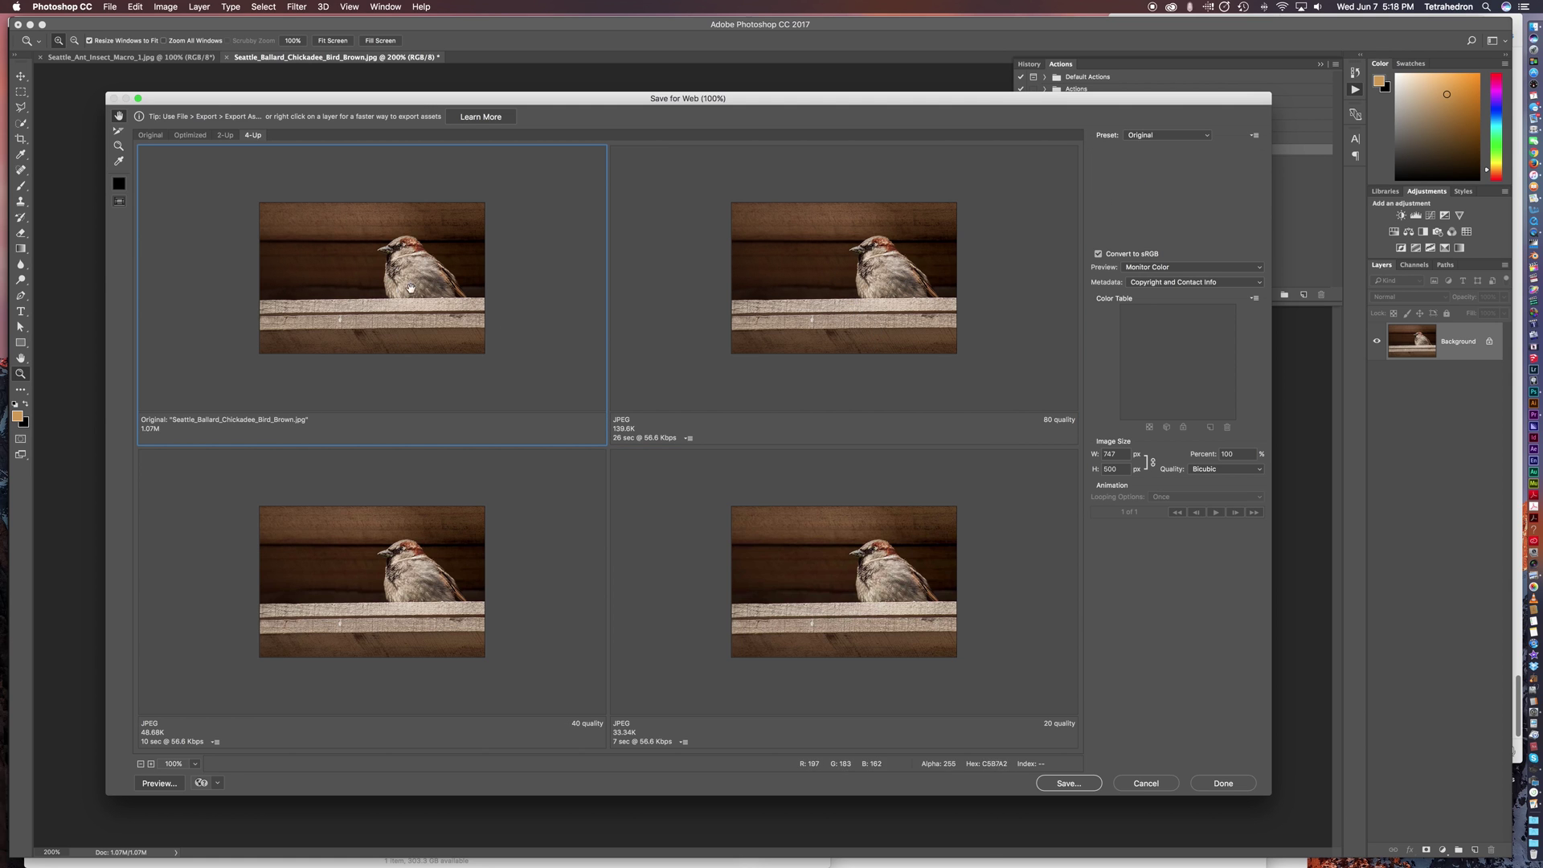
left_click(355, 611)
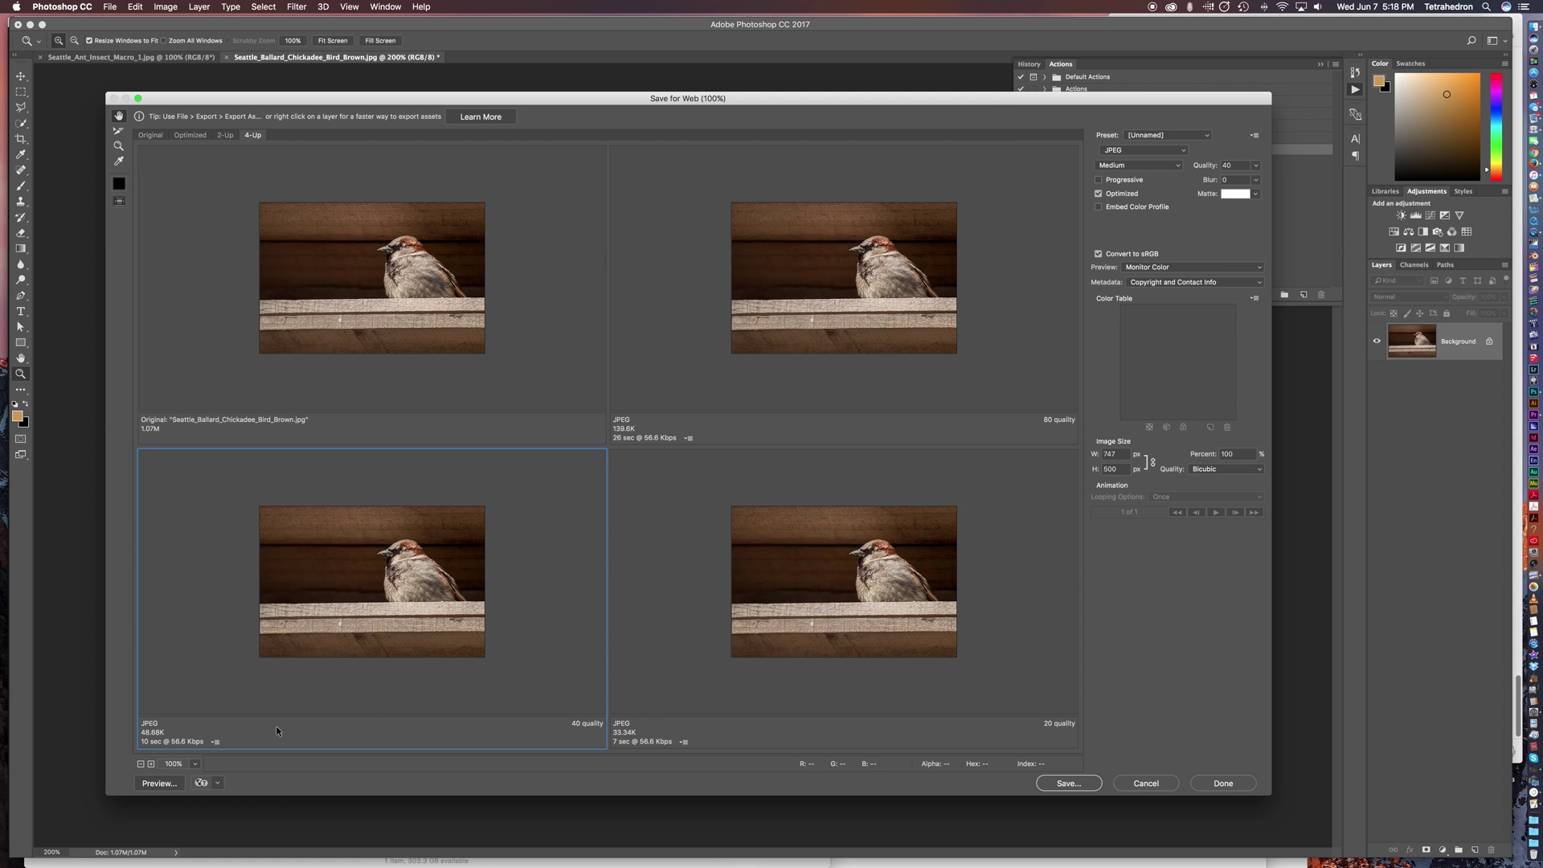
left_click(840, 585)
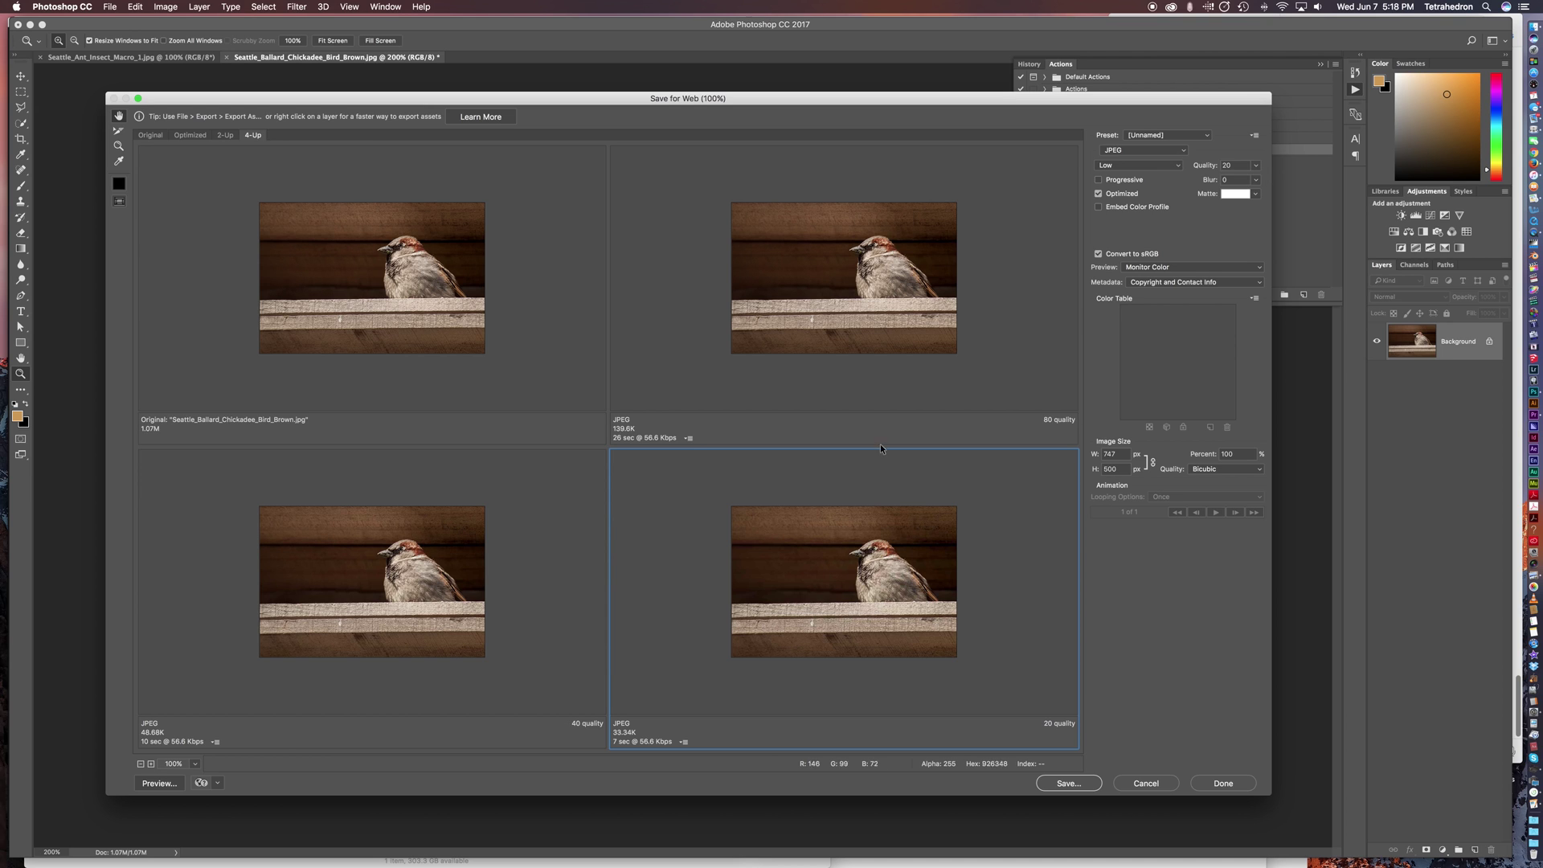
left_click(860, 350)
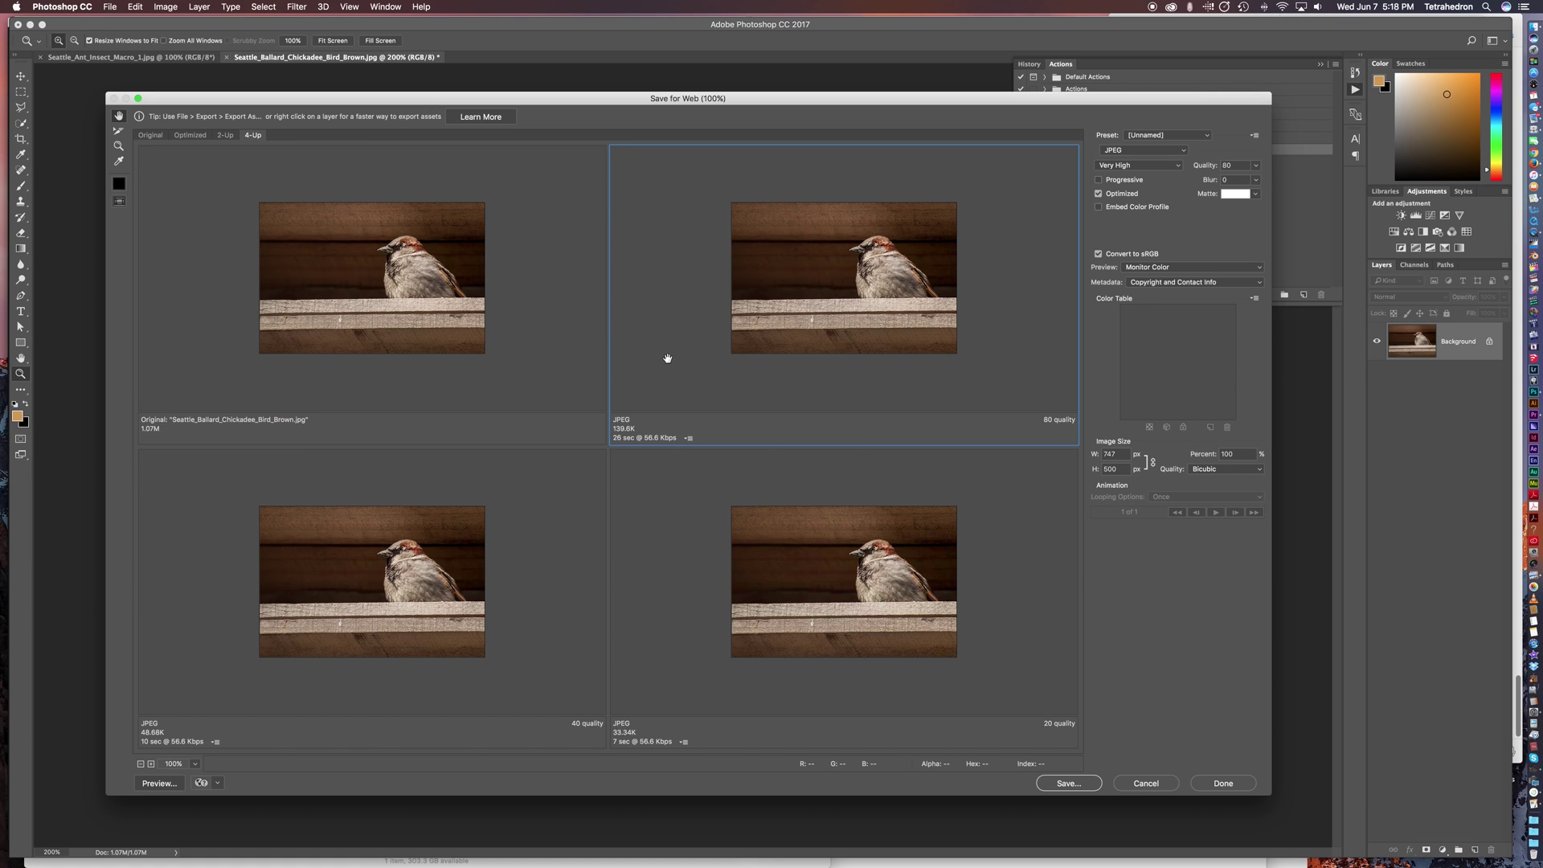
left_click(195, 764)
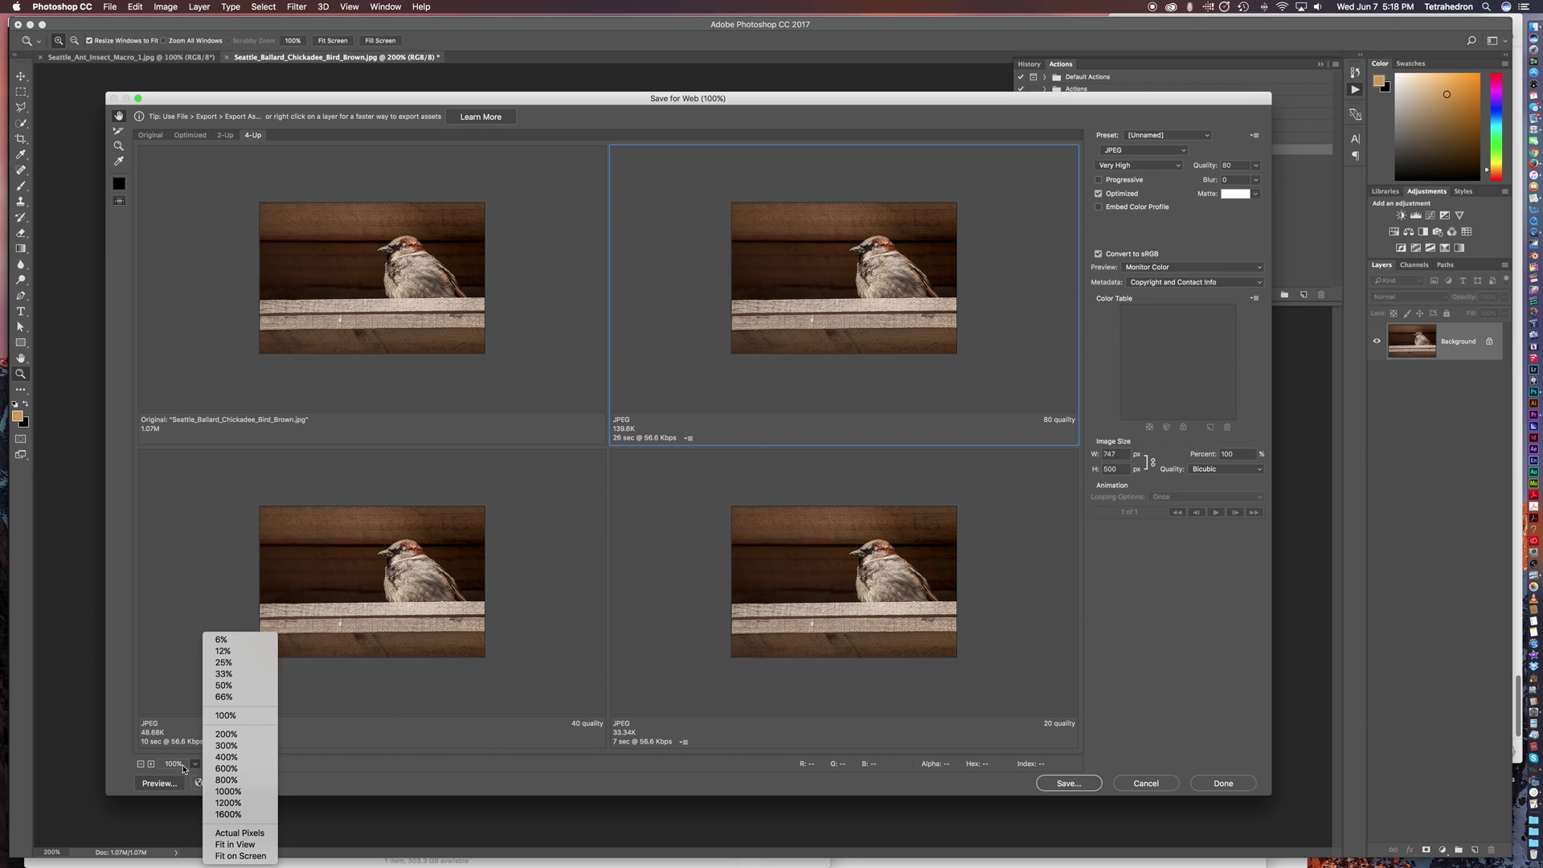
Step: Magnify the previews to 600% then 800% and pan to the bird's head
left_click(203, 766)
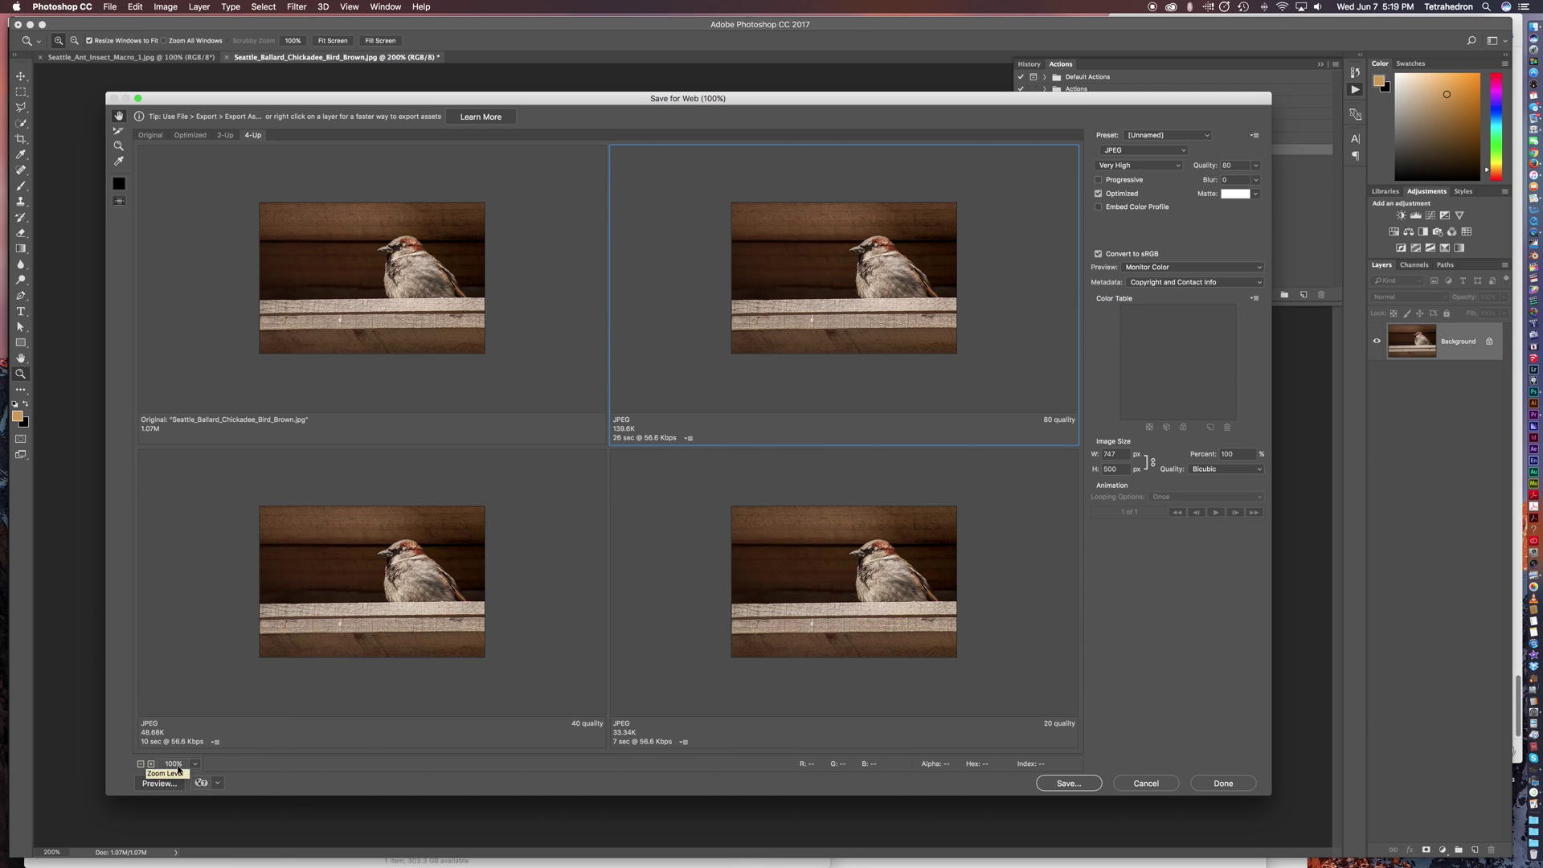
left_click(197, 766)
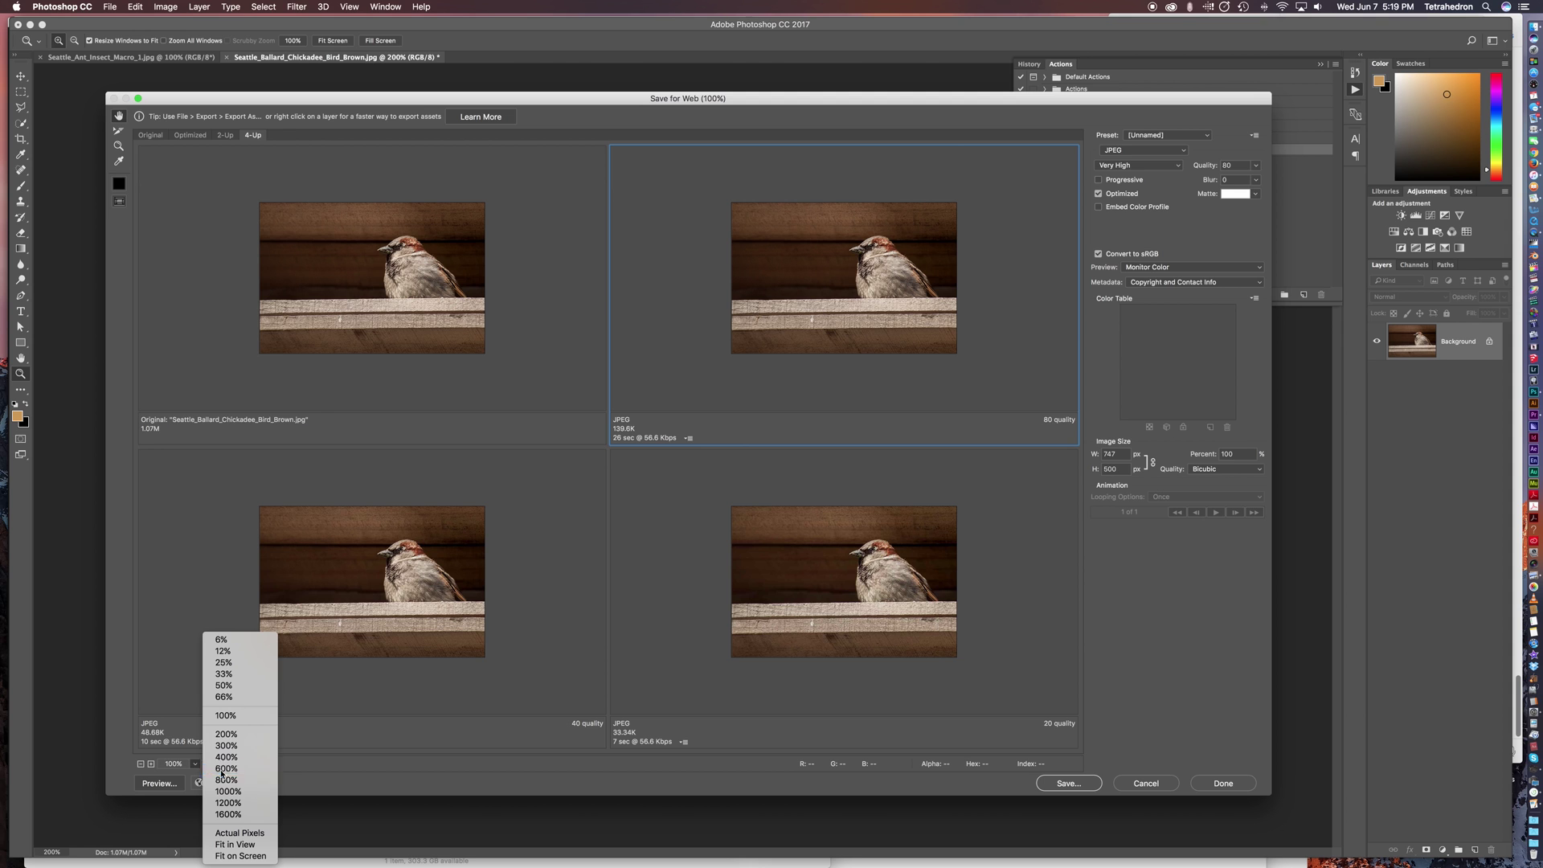
left_click(226, 768)
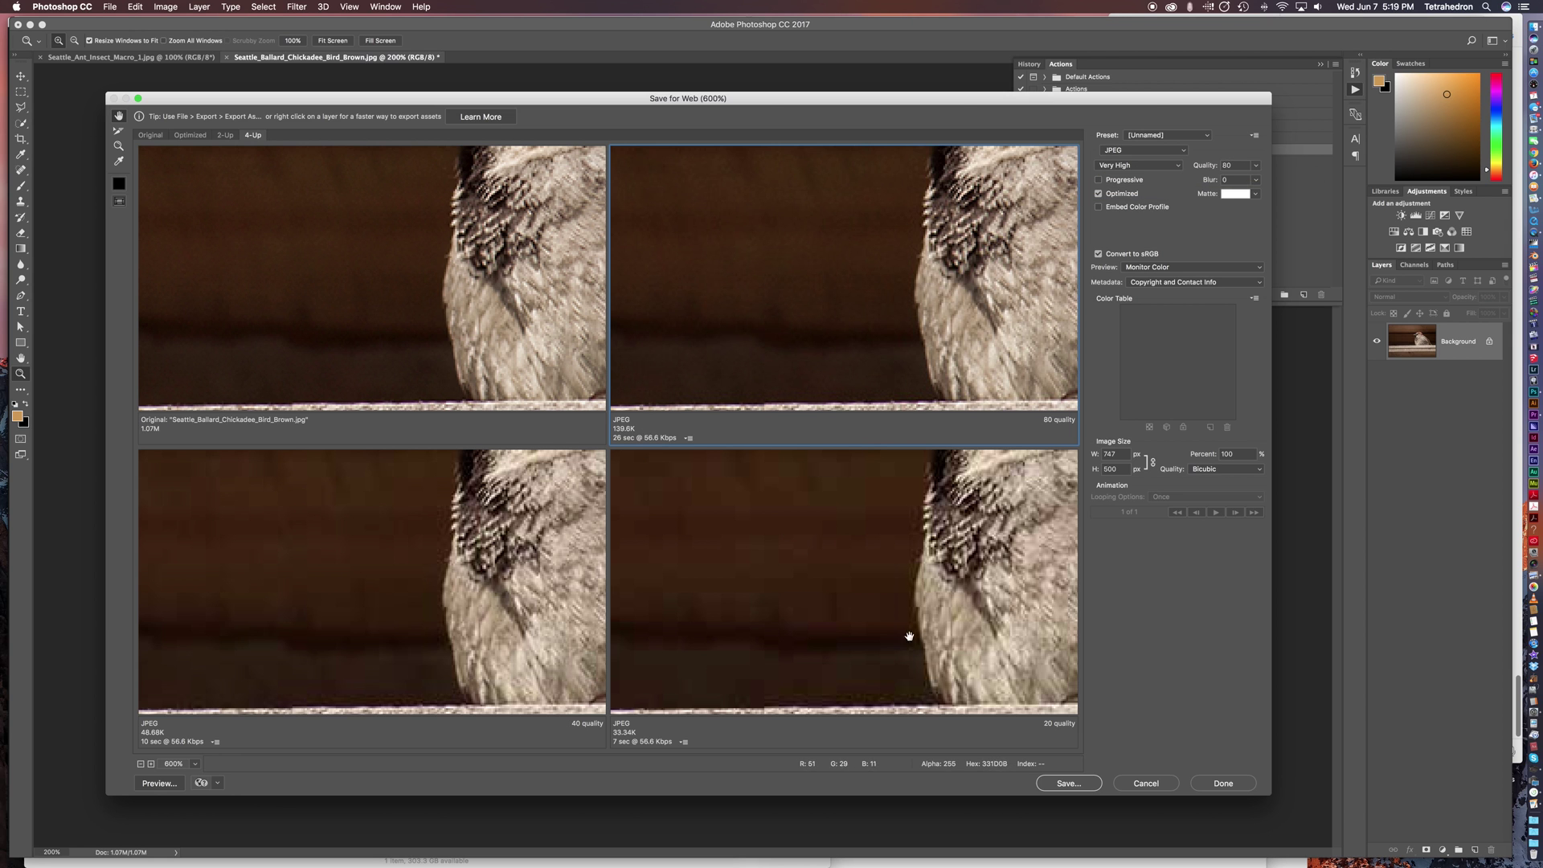
left_click_drag(947, 585, 748, 523)
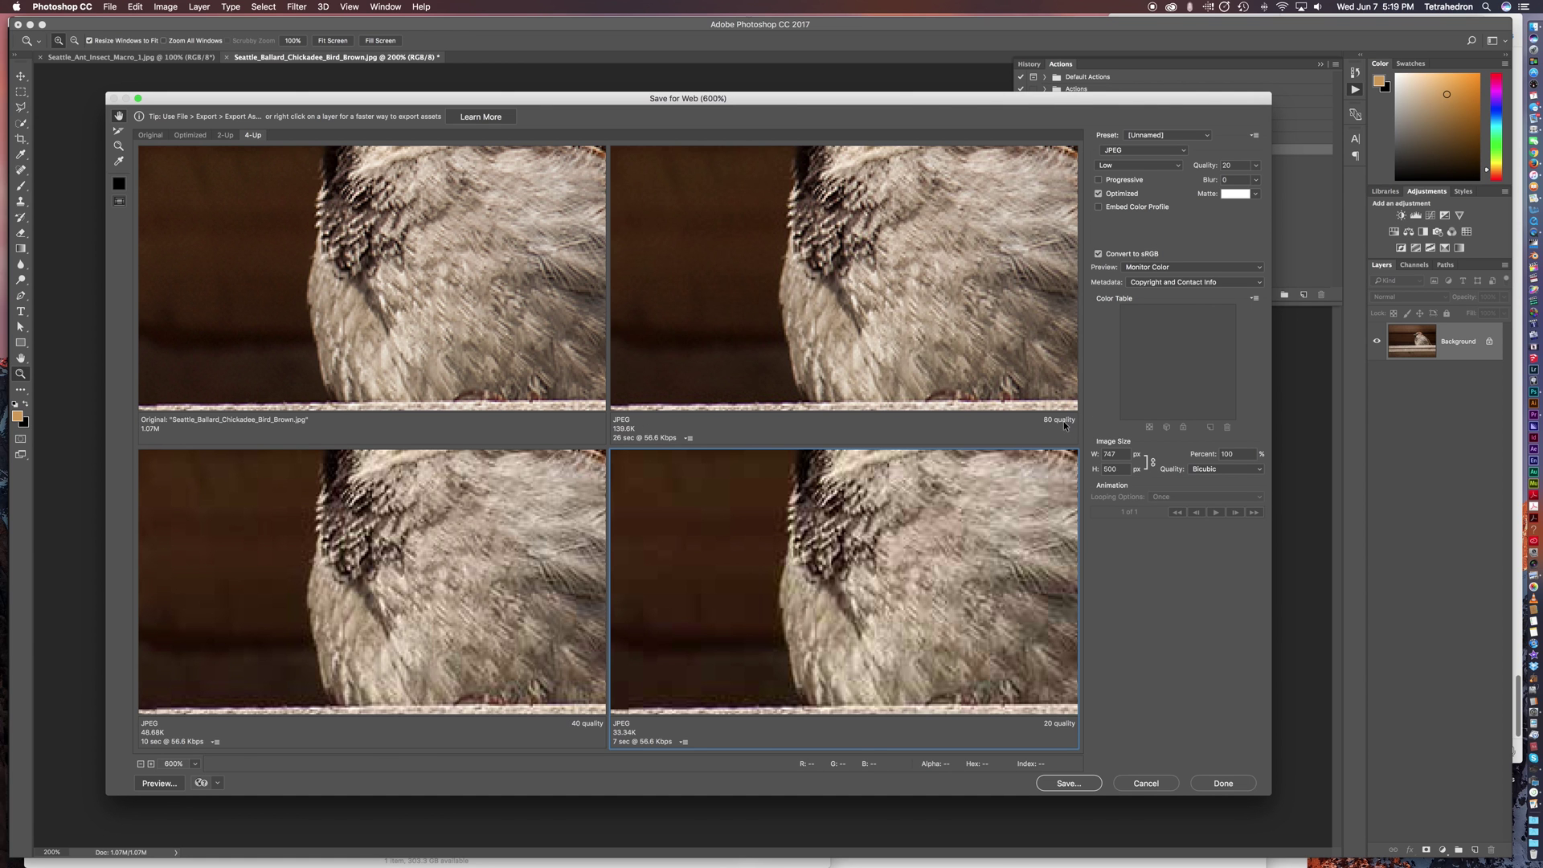
left_click(900, 325)
left_click_drag(896, 324, 853, 419)
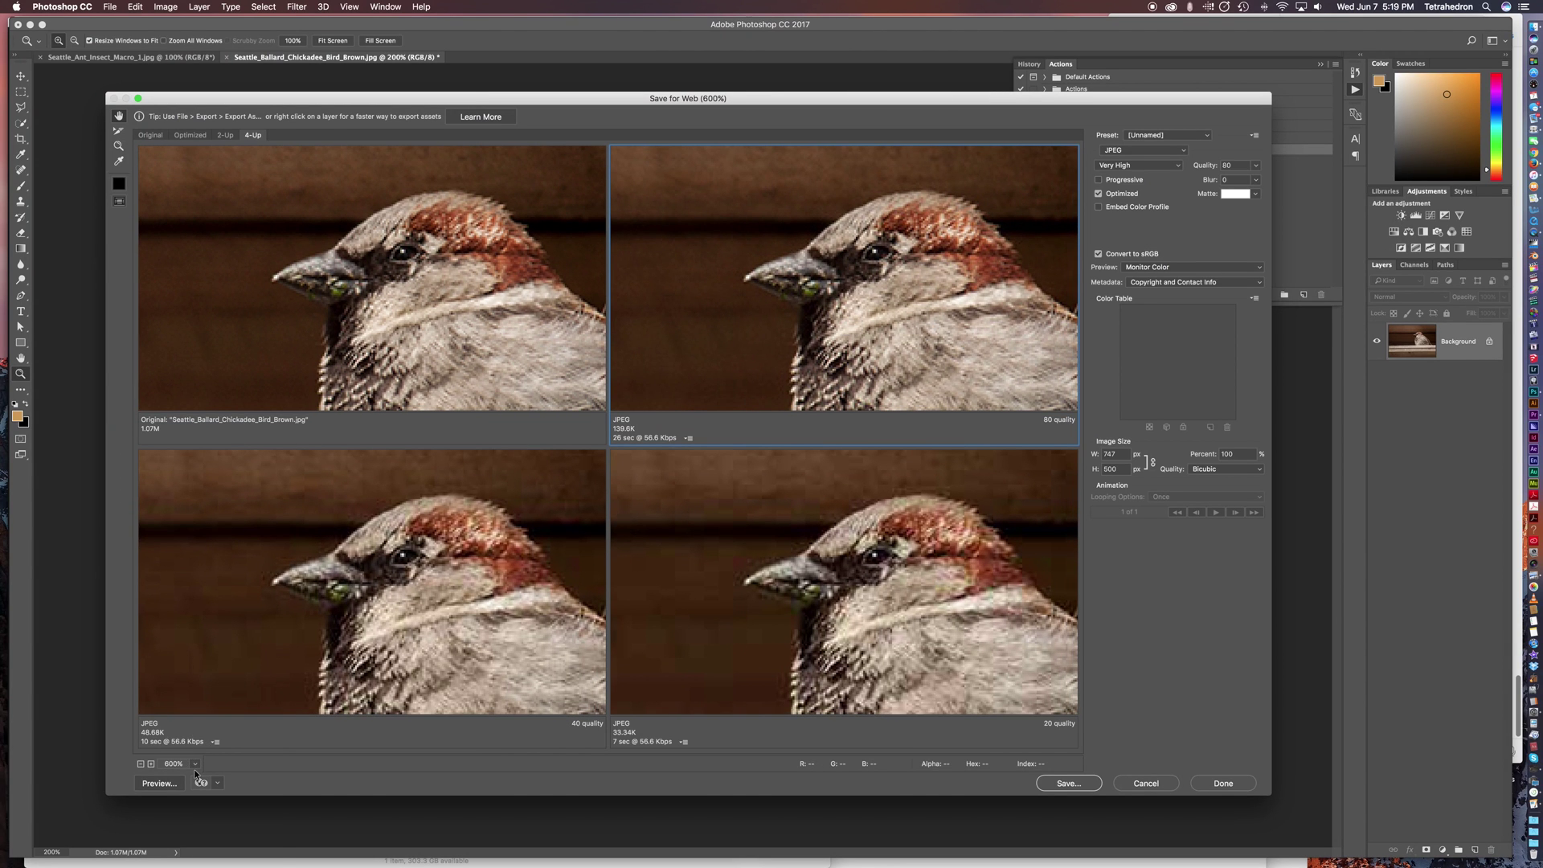
left_click(194, 772)
left_click(217, 786)
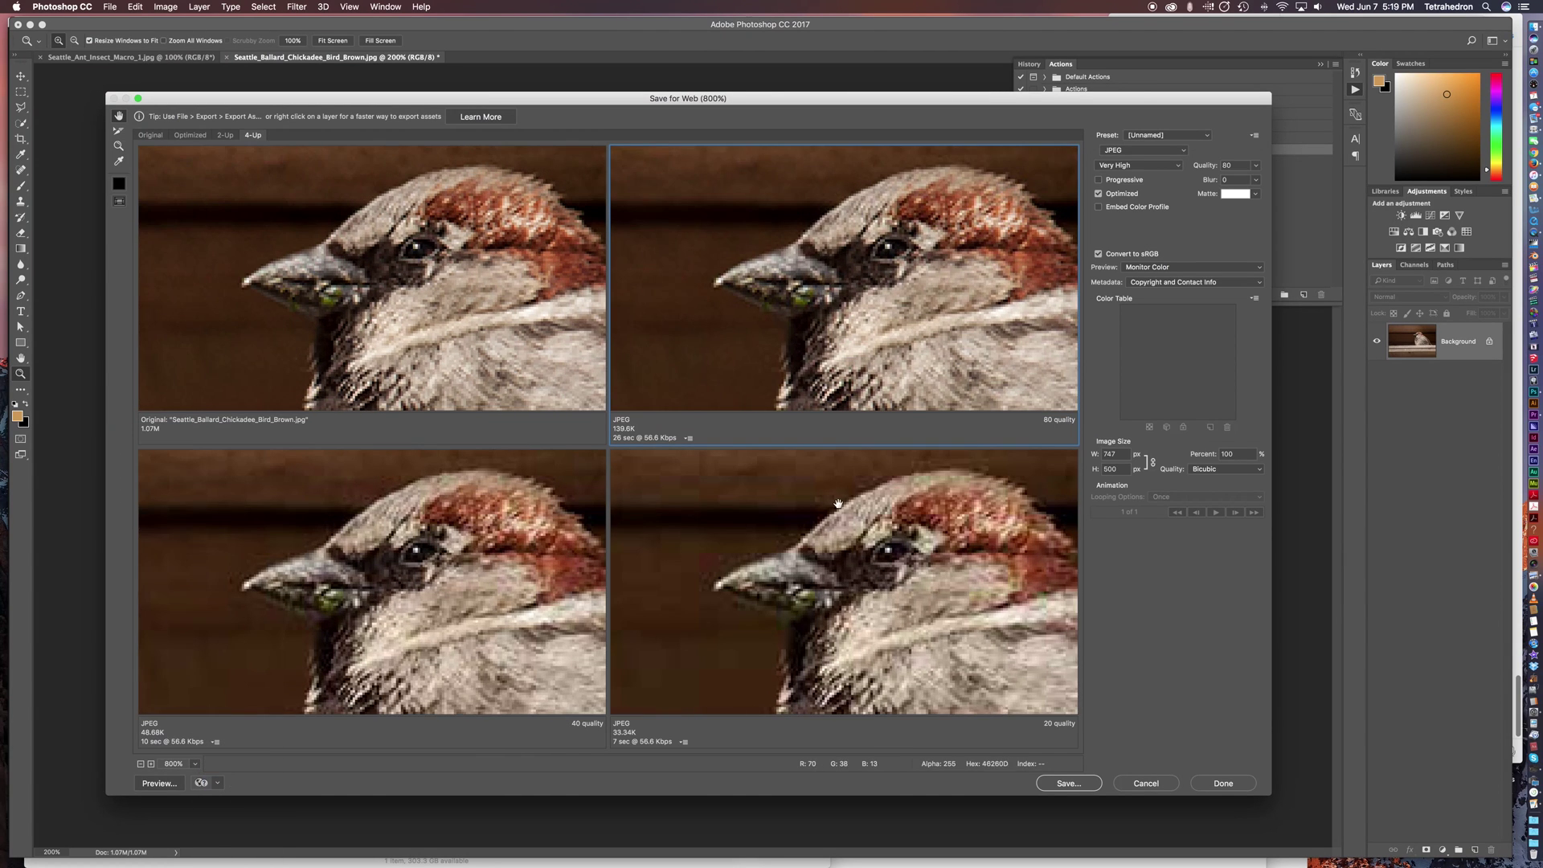
left_click_drag(838, 504, 846, 514)
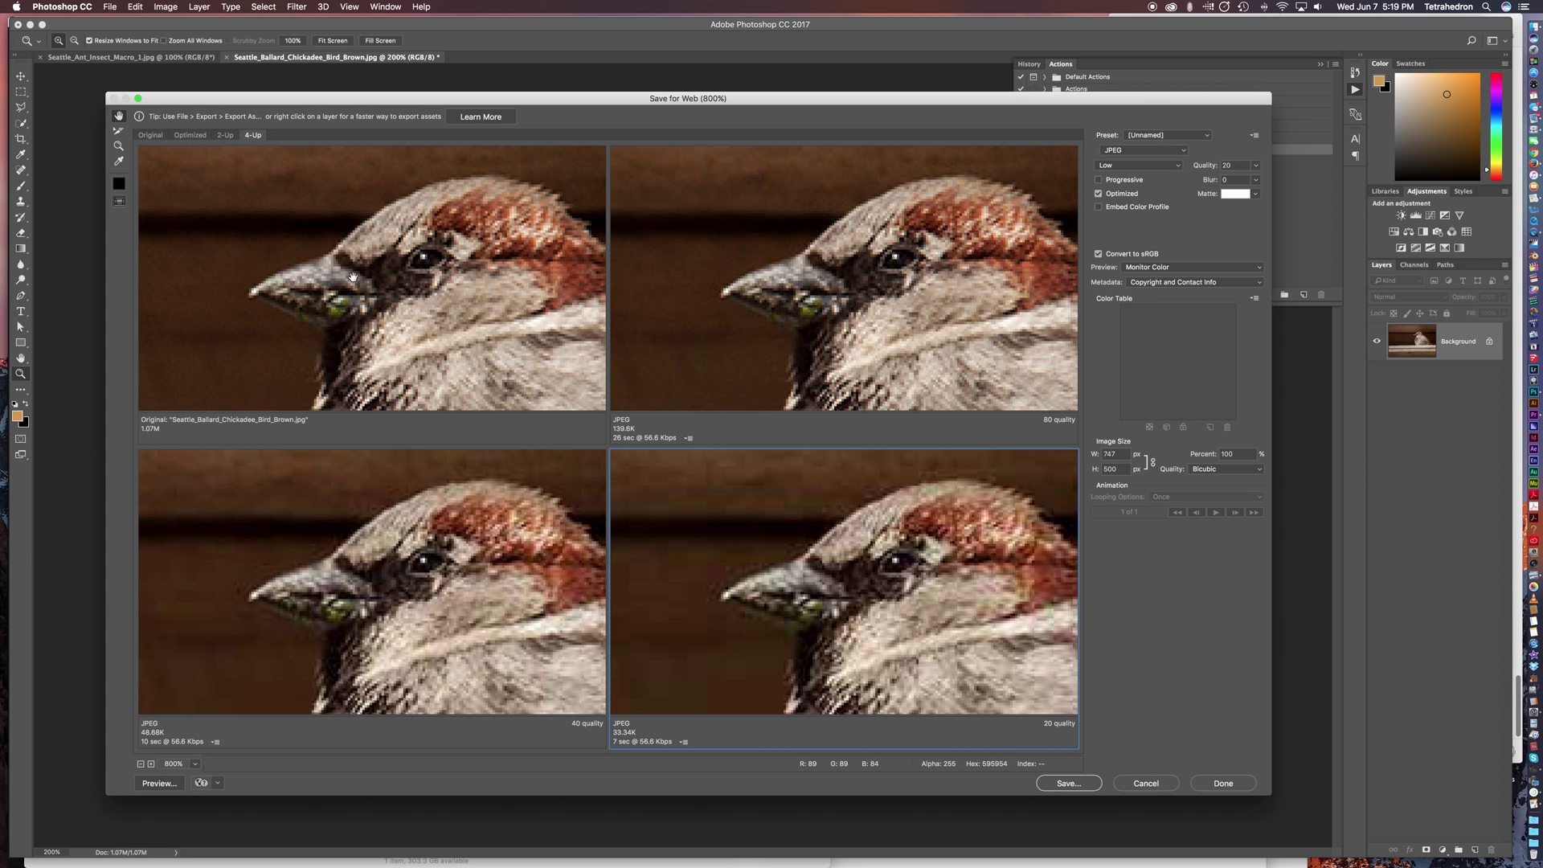
left_click(765, 294)
left_click_drag(867, 280, 861, 277)
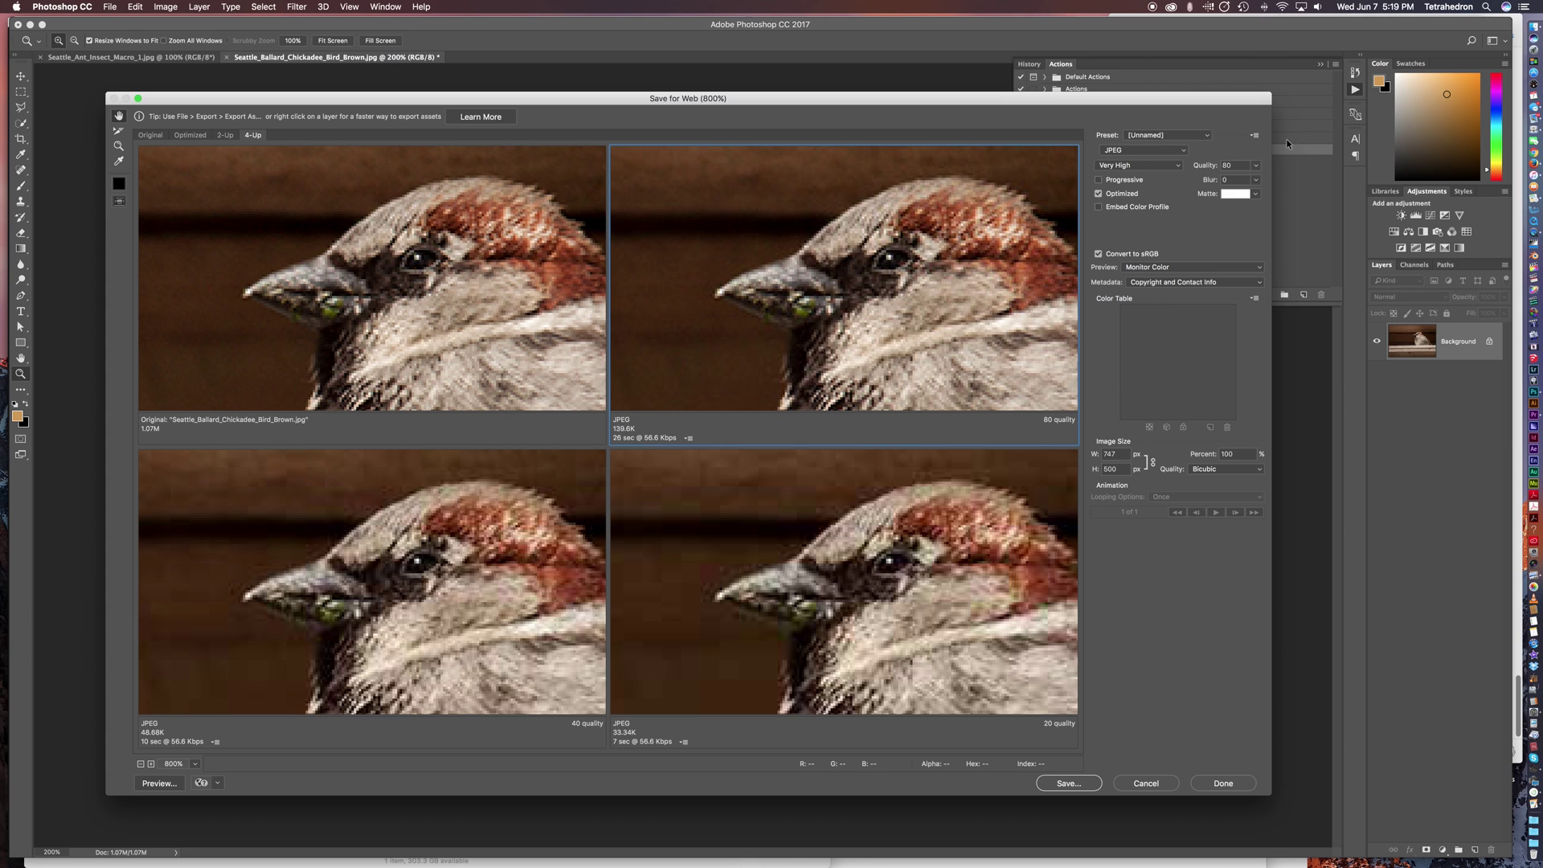
Step: Try a lower JPEG quality on the slider, then return it to 80
left_click(1256, 166)
left_click_drag(1244, 181, 1201, 180)
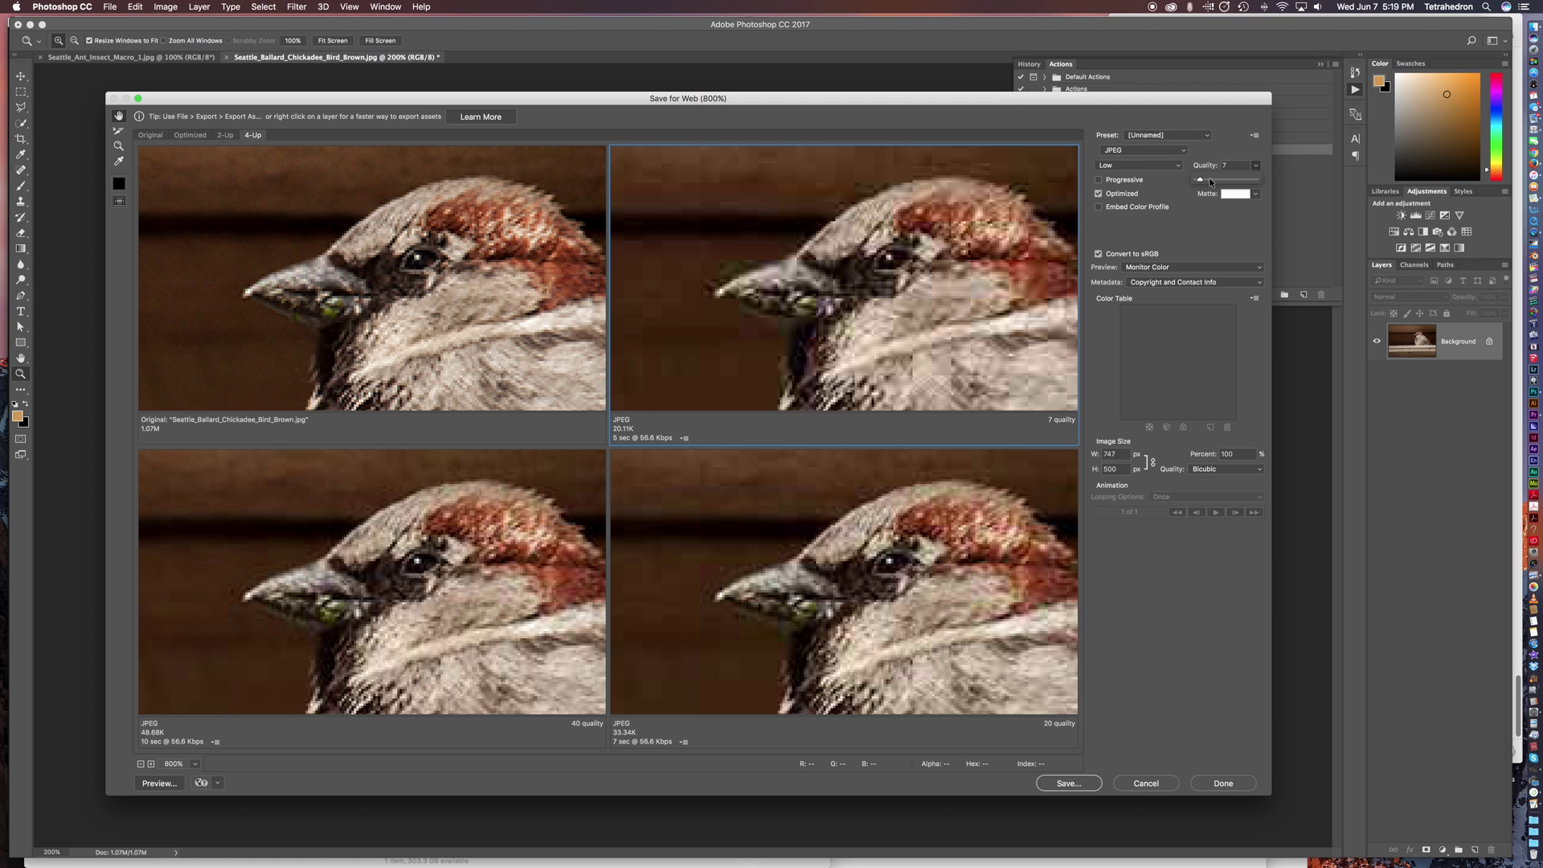
left_click_drag(1200, 181, 1244, 180)
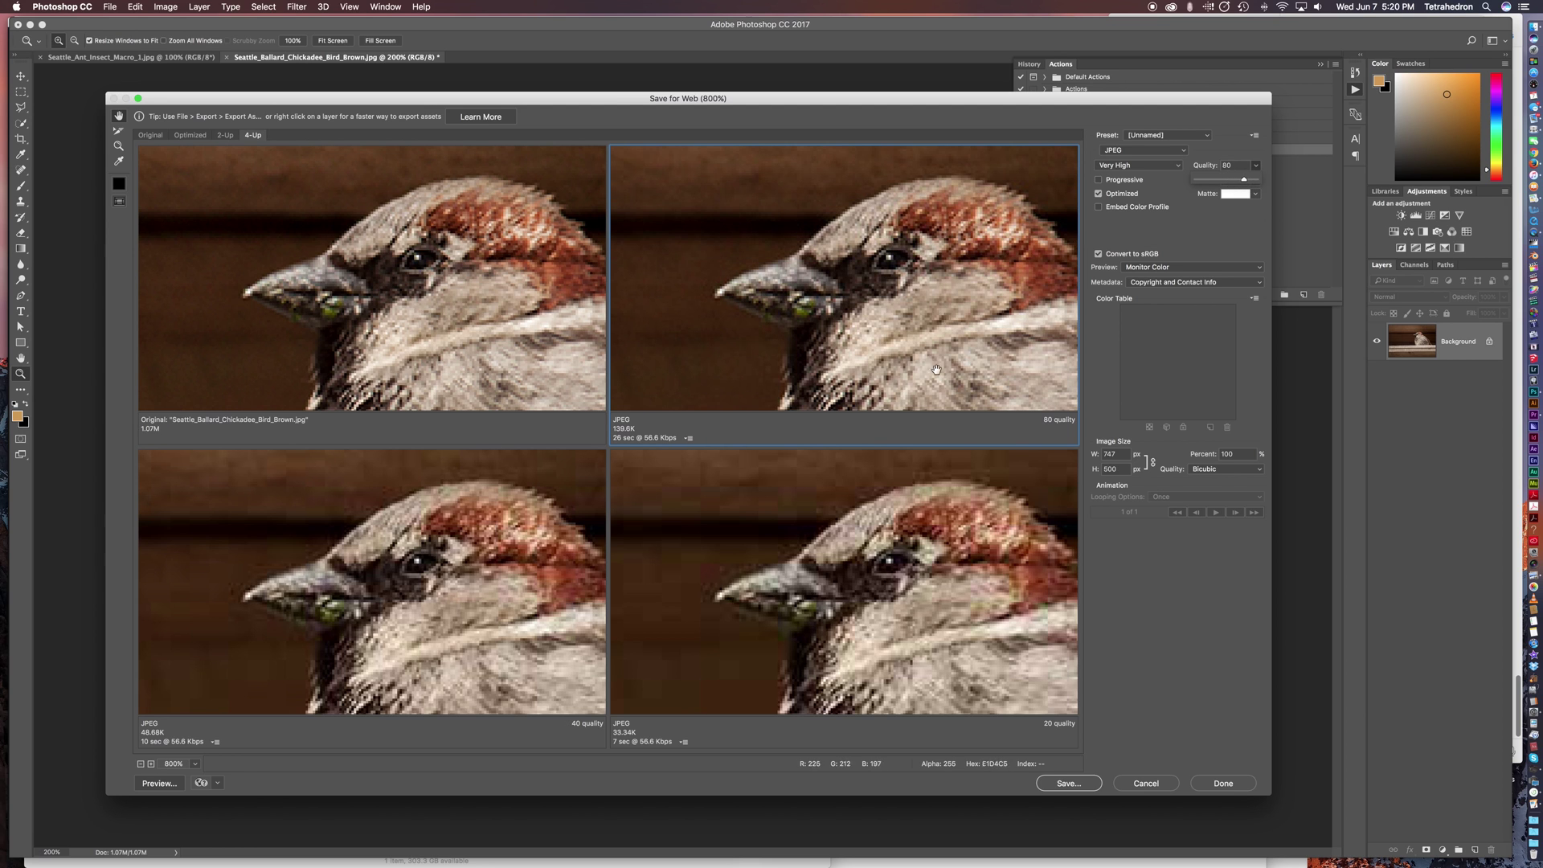
left_click(1068, 784)
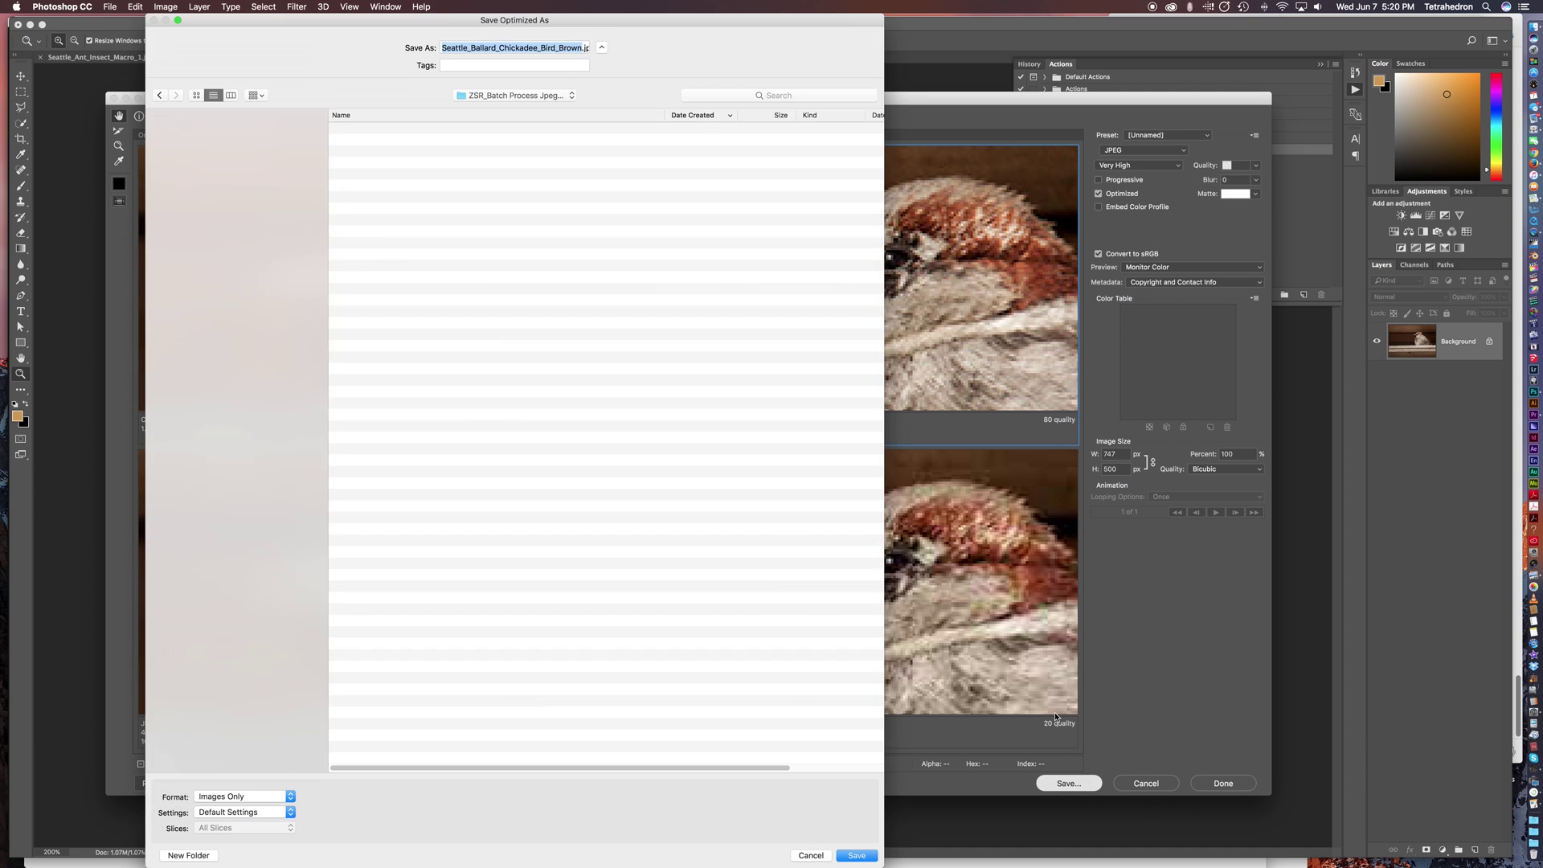
Step: Save the quality-80 JPEG into the Web Jpegs folder under ZSR_Batch Process Jpegs for Web
mouse_move(646, 26)
left_mouse_down()
mouse_move(672, 17)
mouse_move(616, 22)
left_mouse_up()
left_click_drag(523, 95, 599, 109)
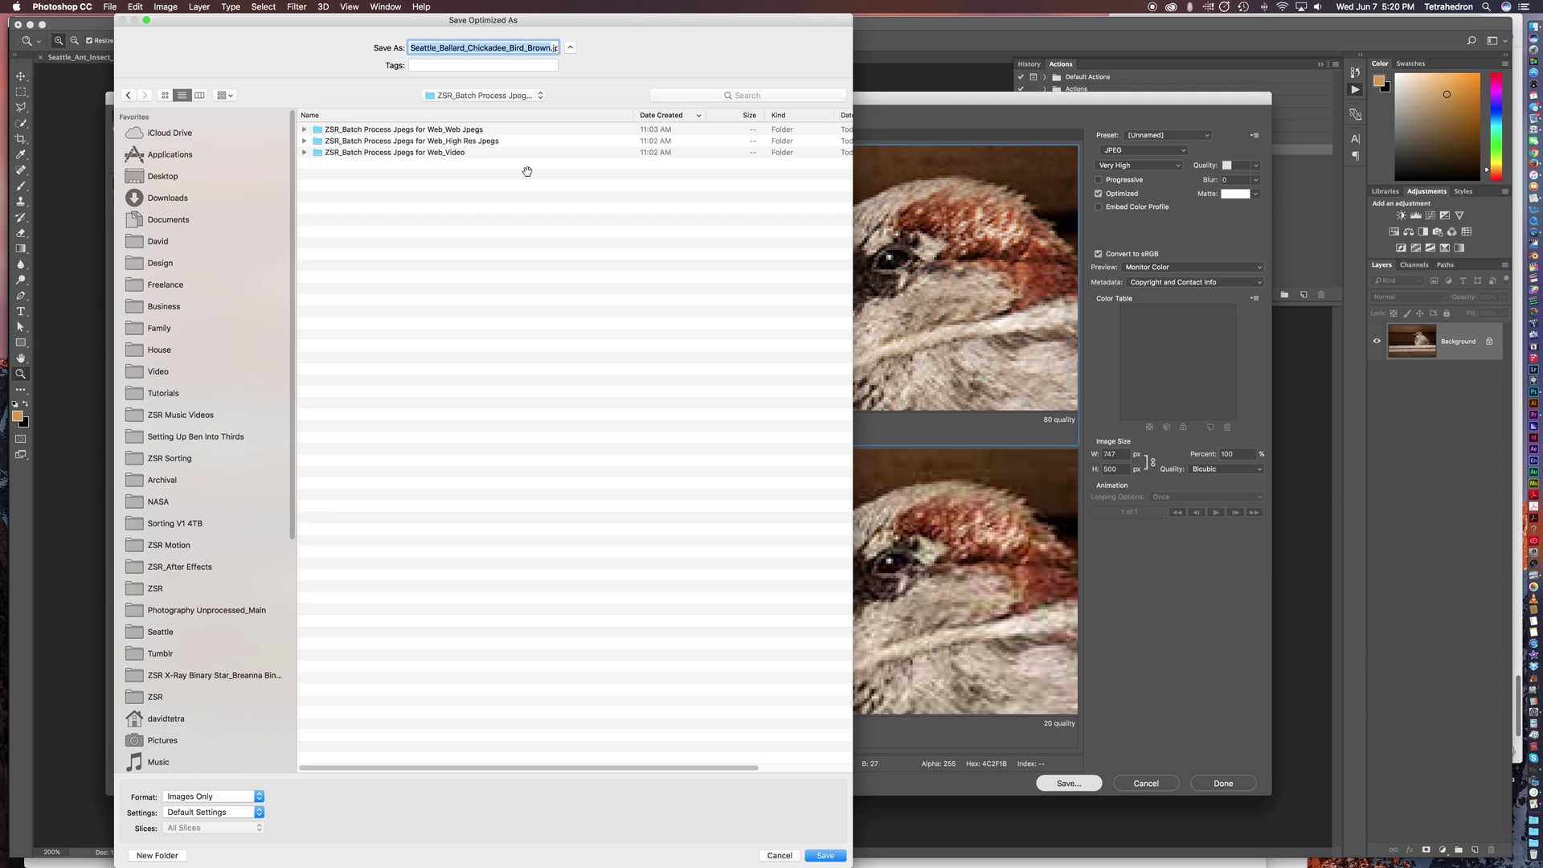
double_click(470, 146)
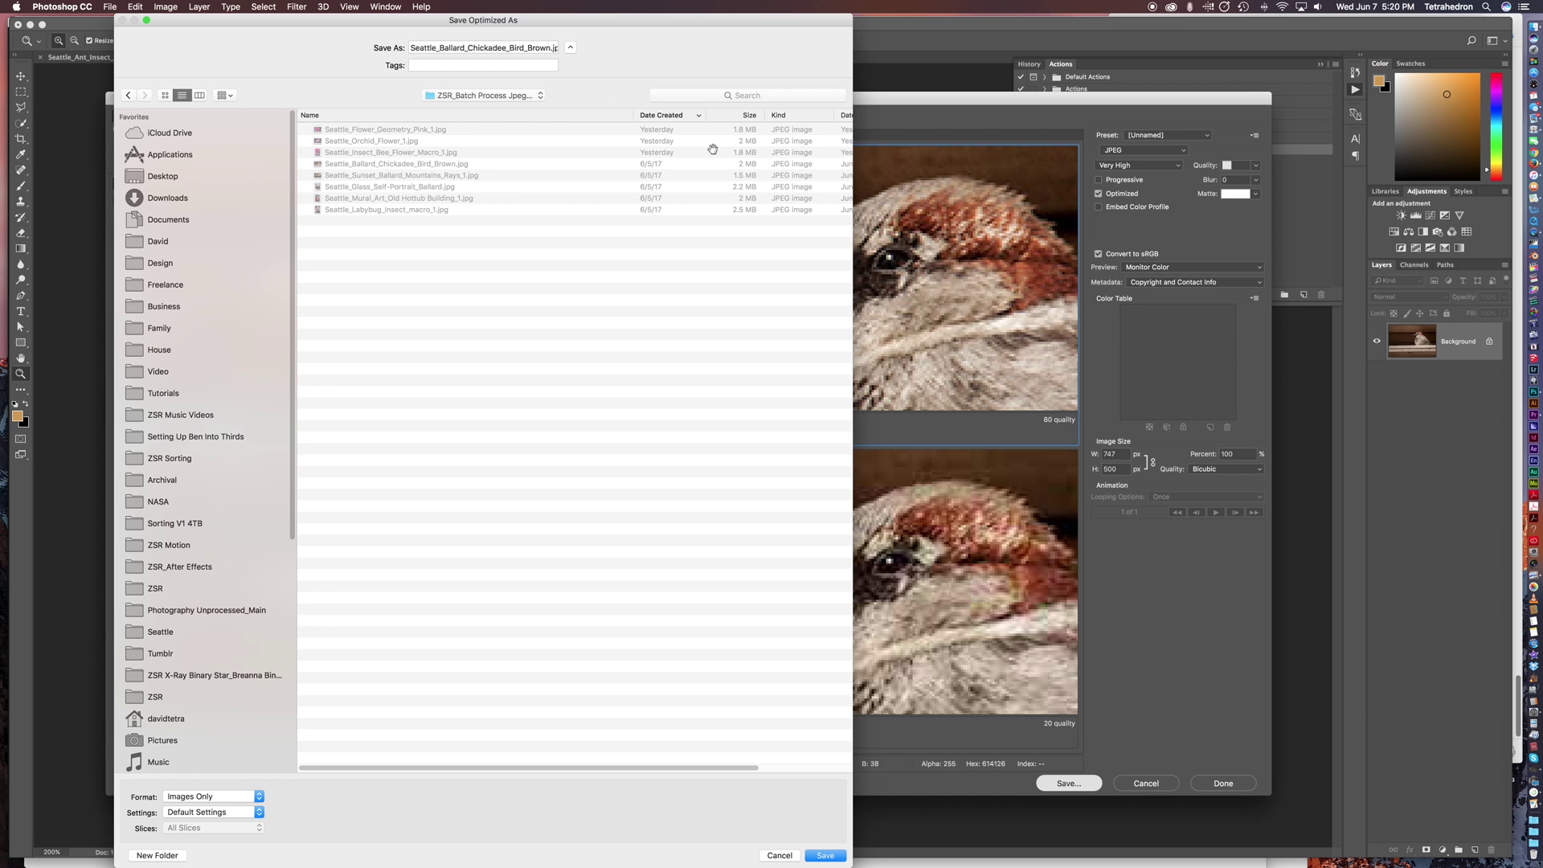
left_click(514, 97)
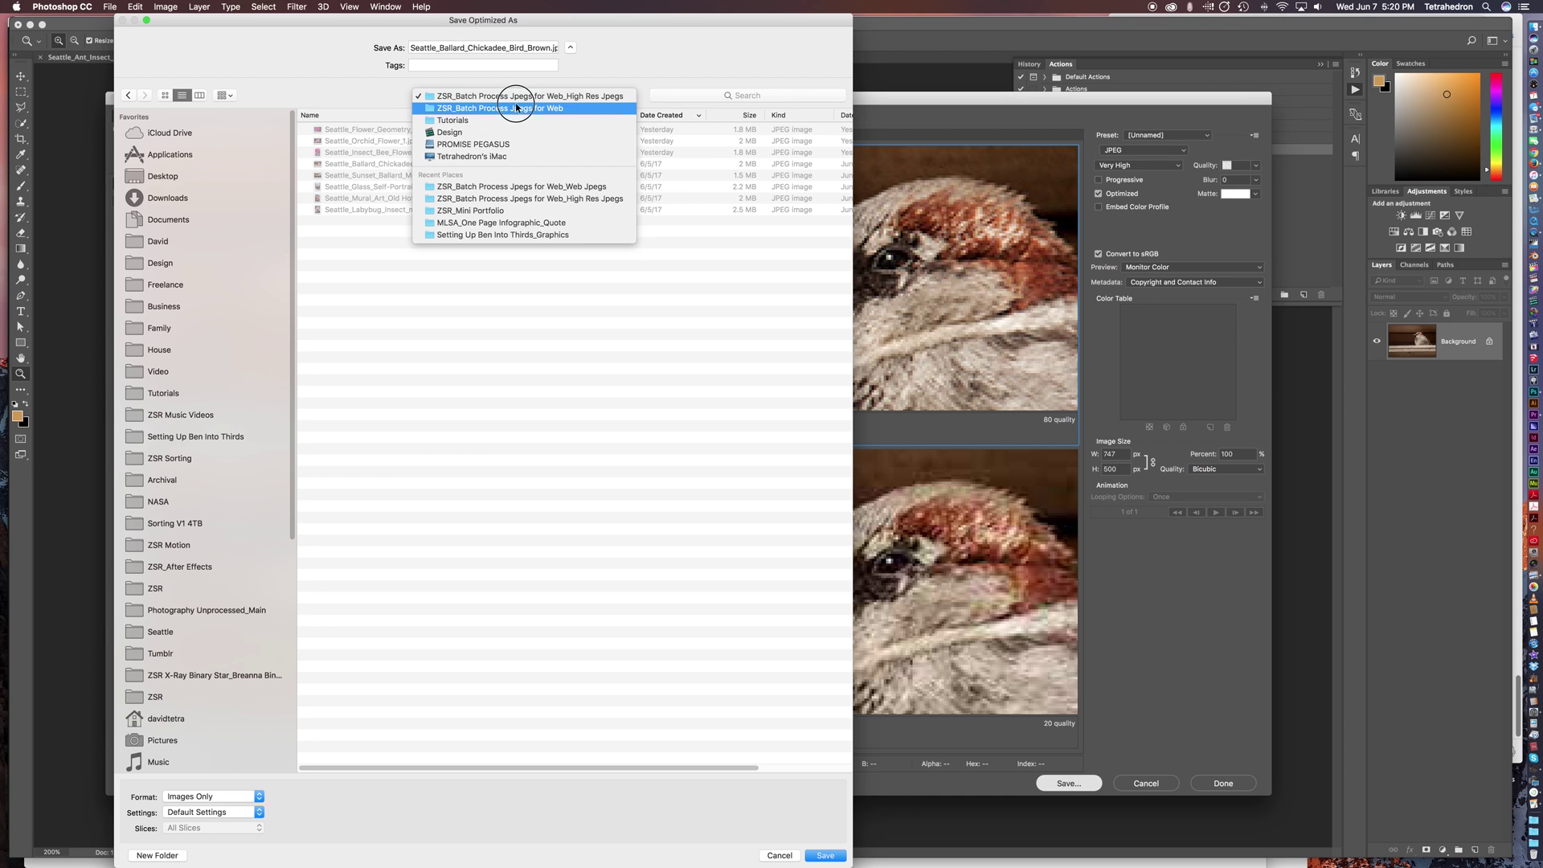
left_click(506, 108)
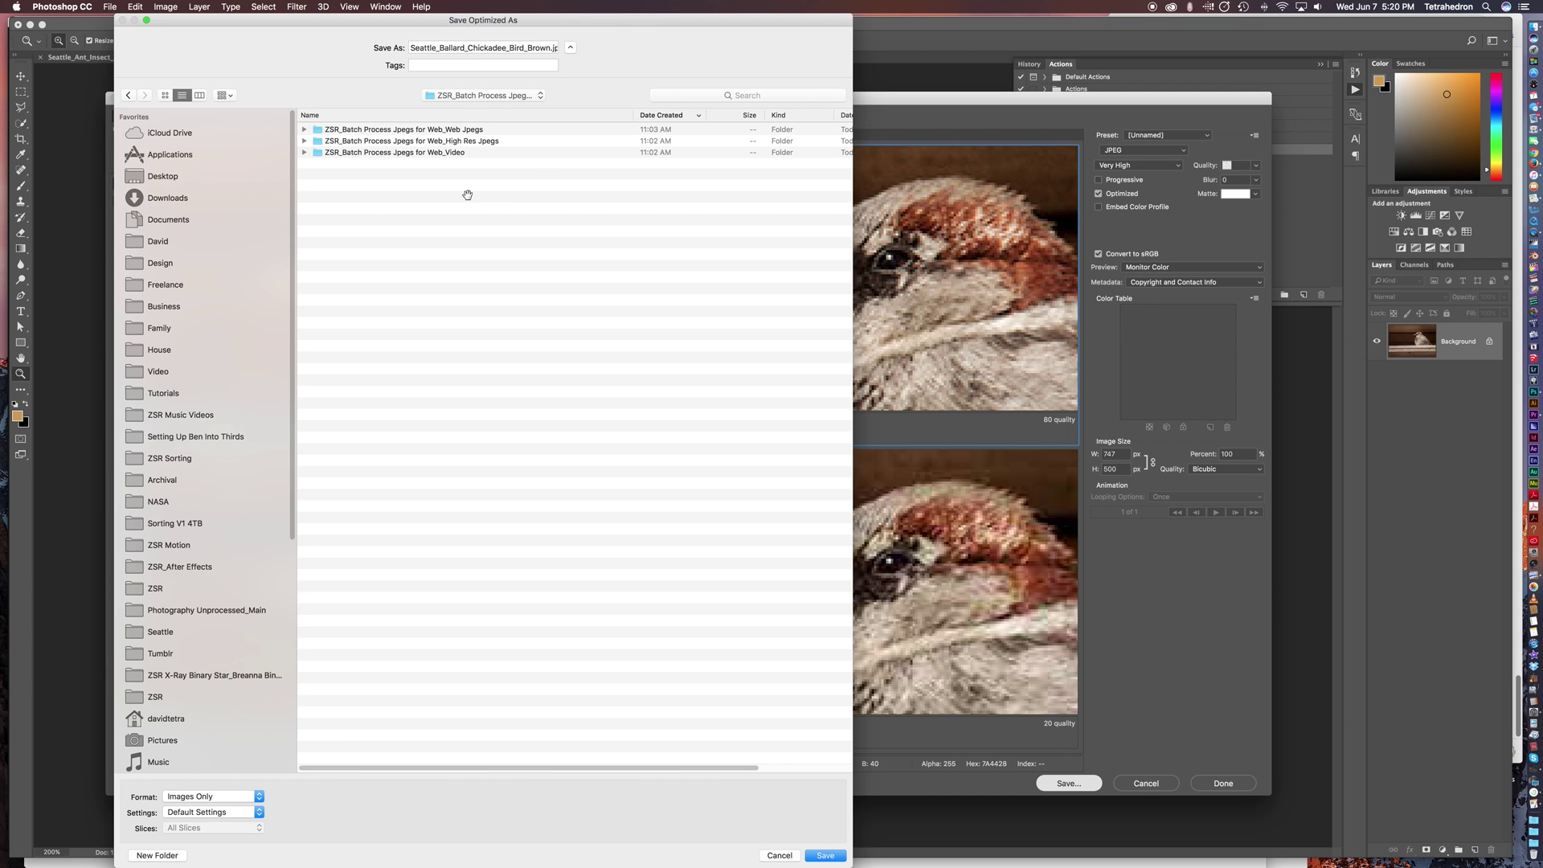
left_click(479, 130)
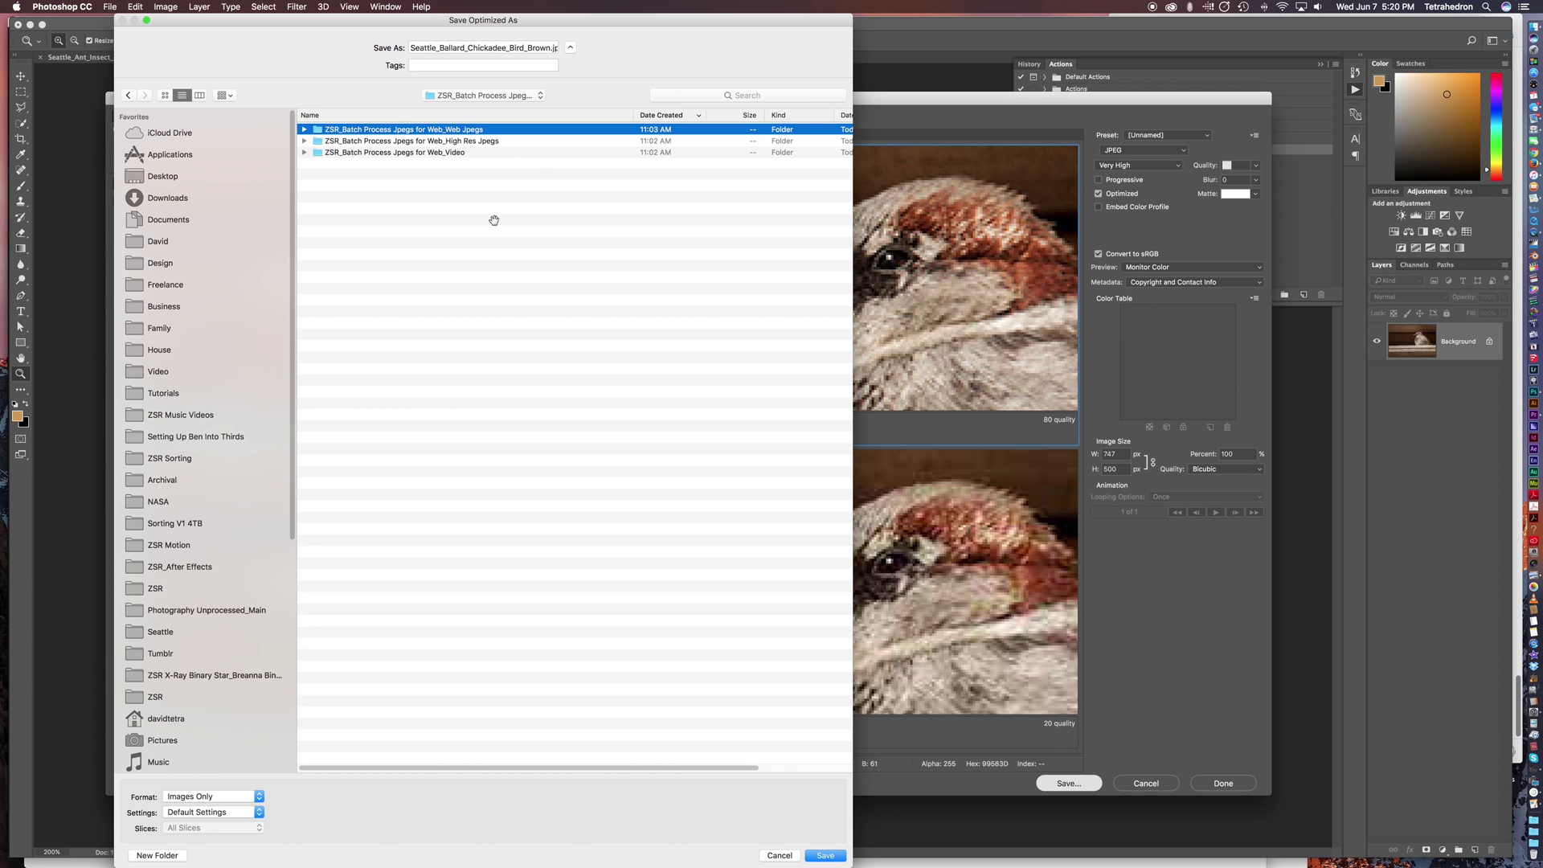
left_click(481, 141)
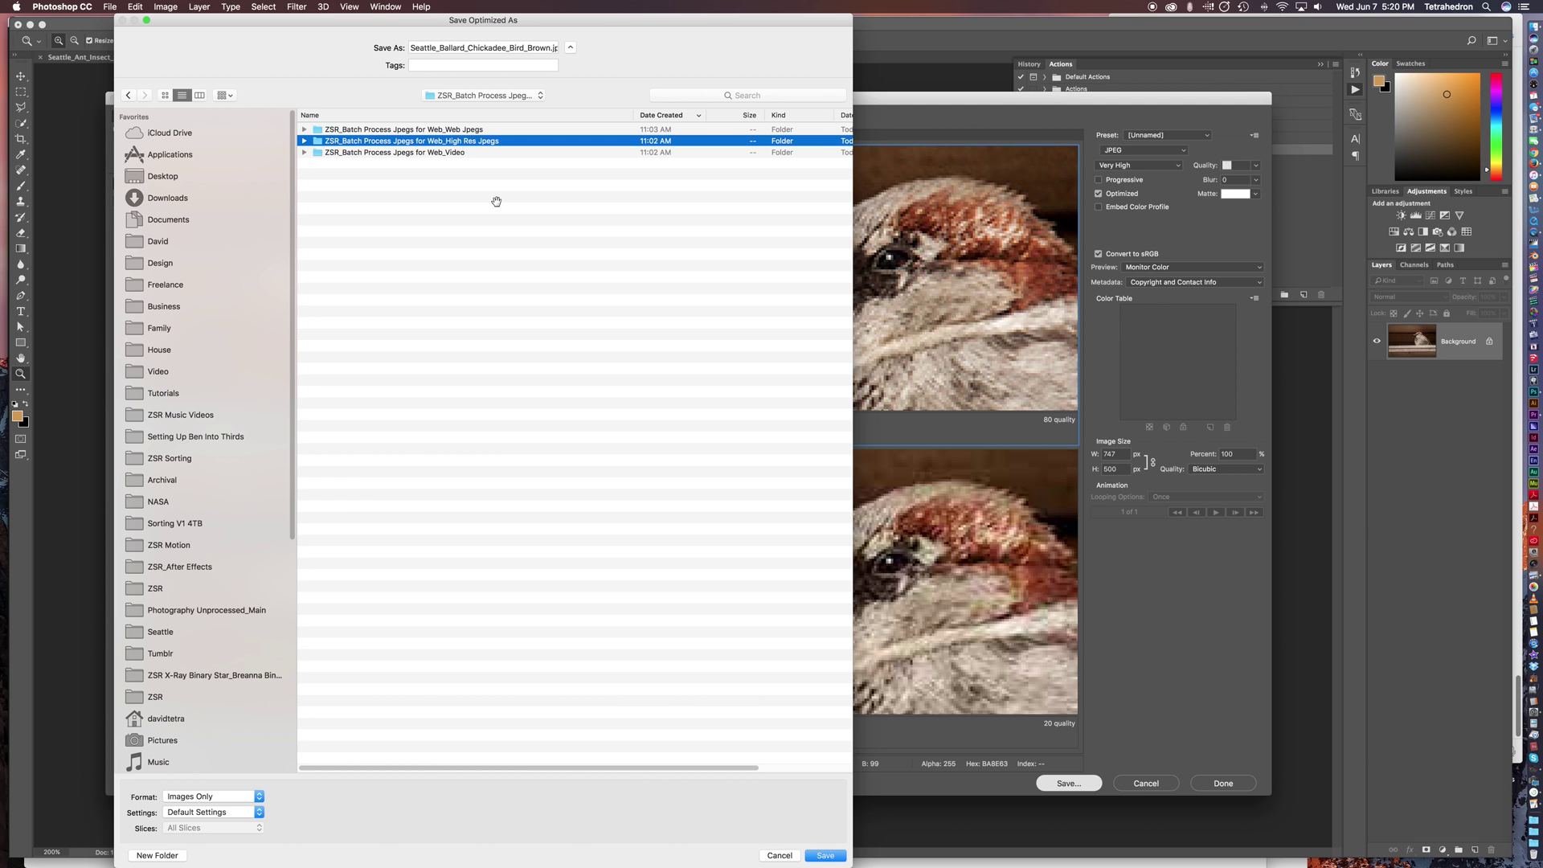
left_click(474, 130)
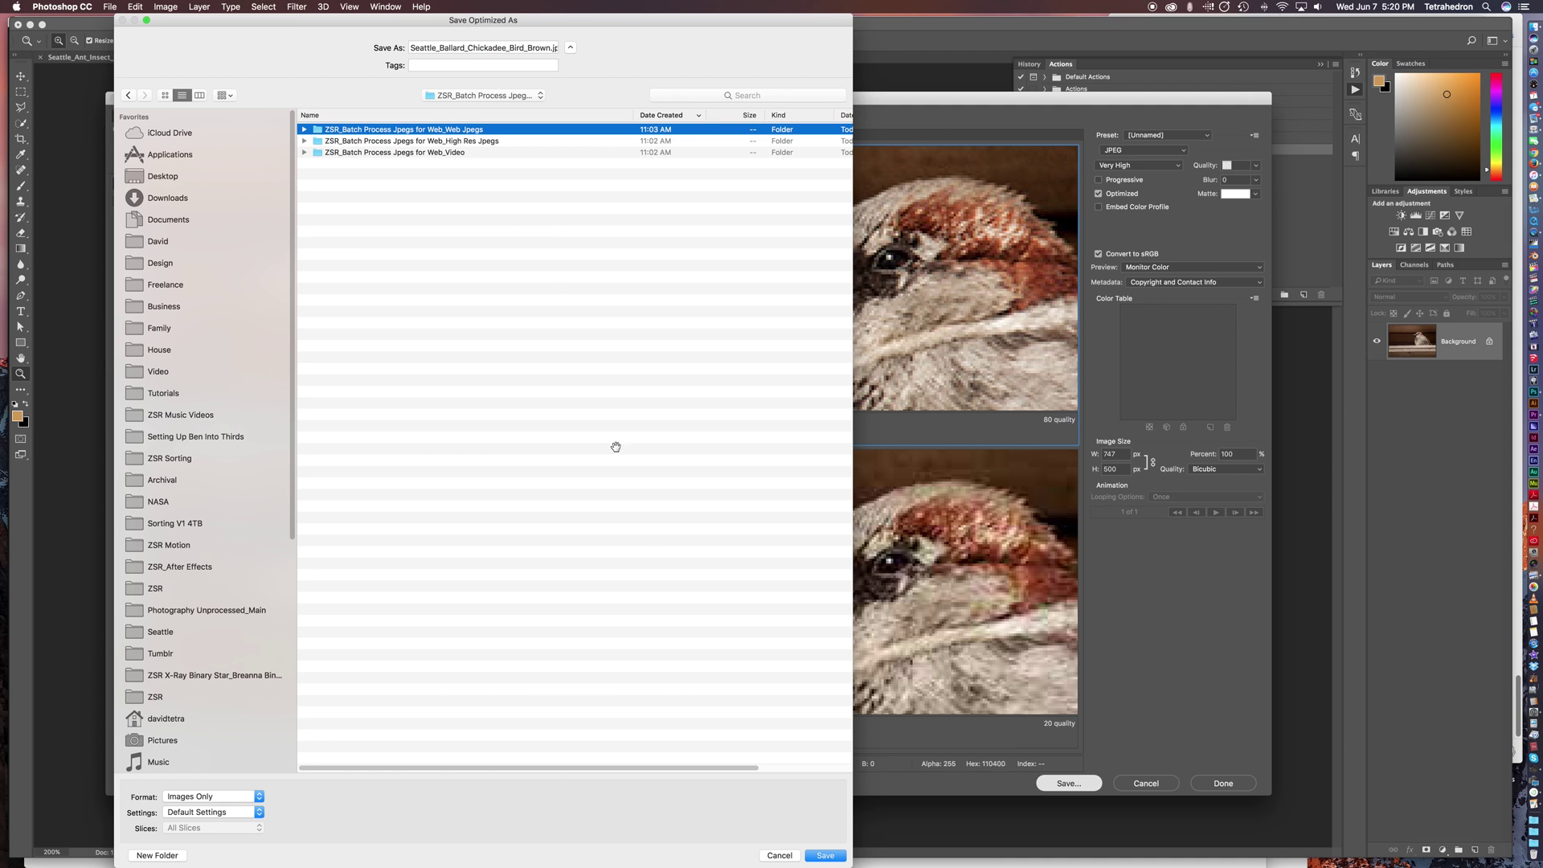
double_click(448, 130)
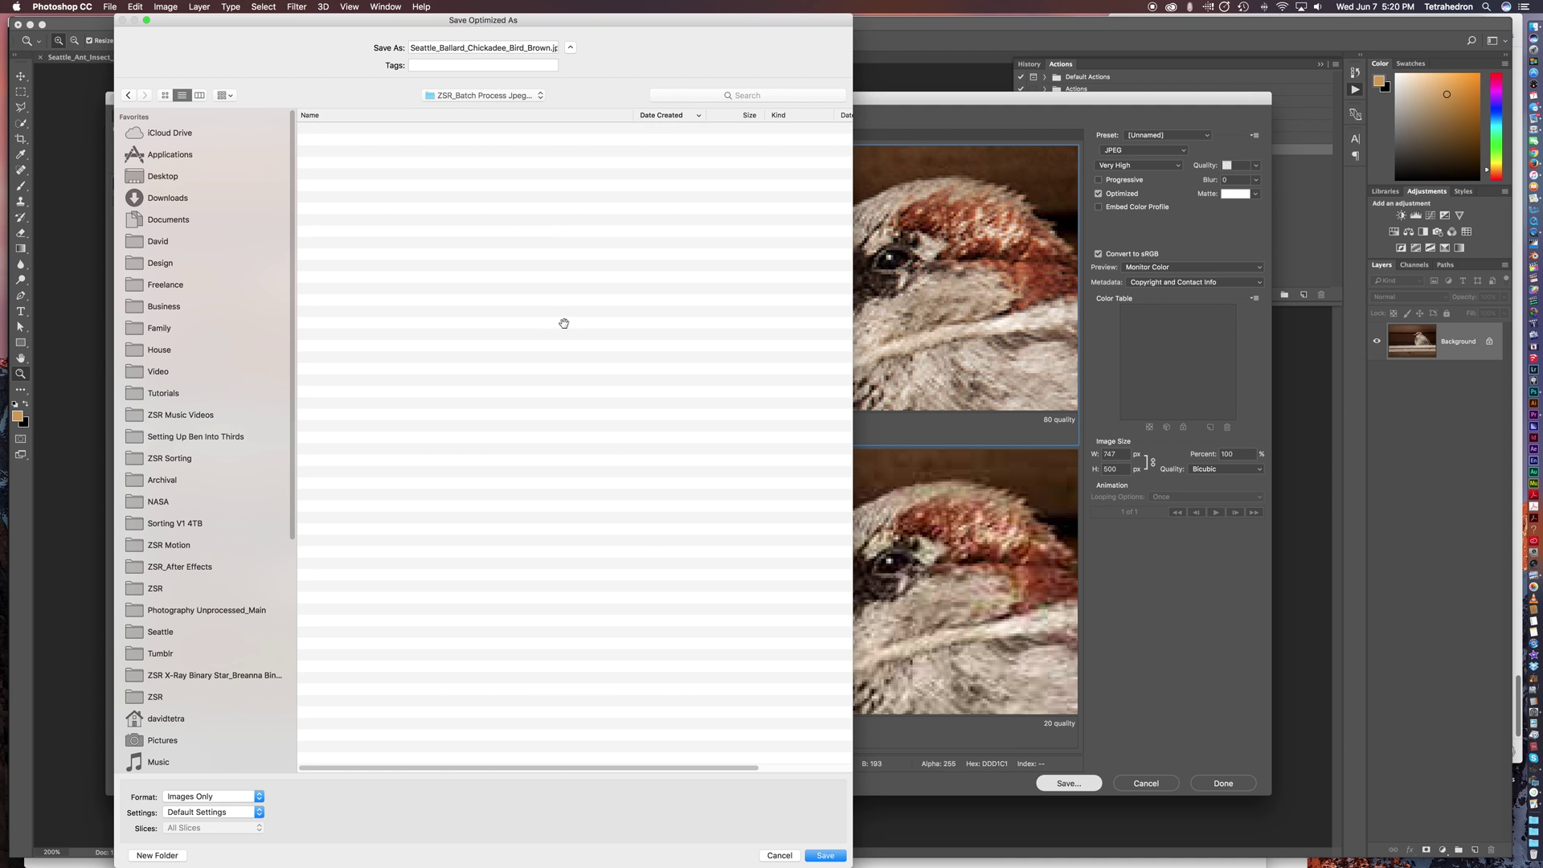
left_click(825, 856)
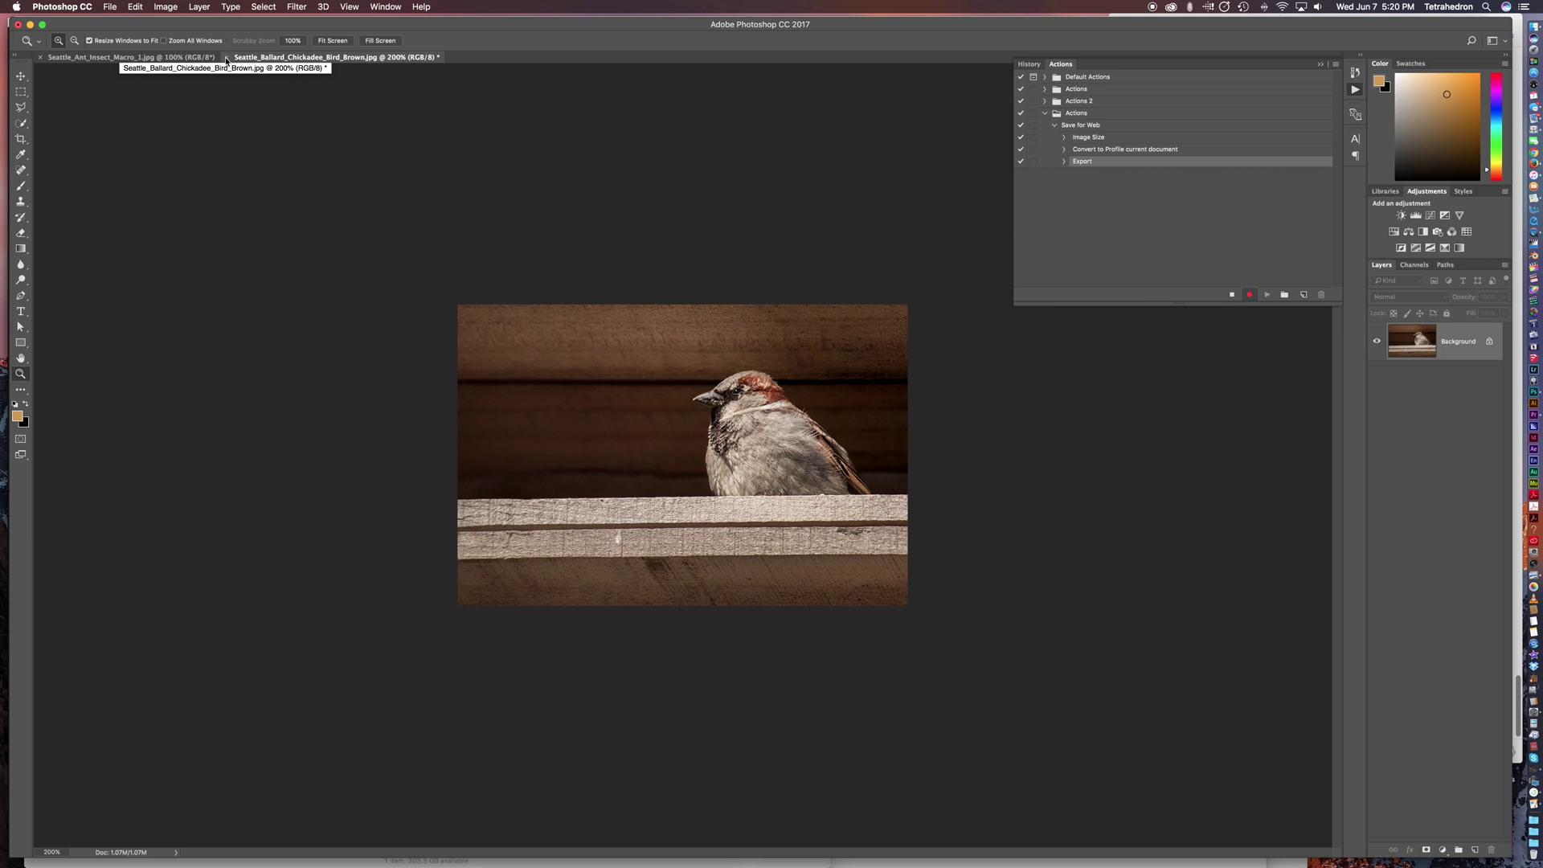
Step: Close the chickadee photo without saving and stop recording the action
left_click(226, 58)
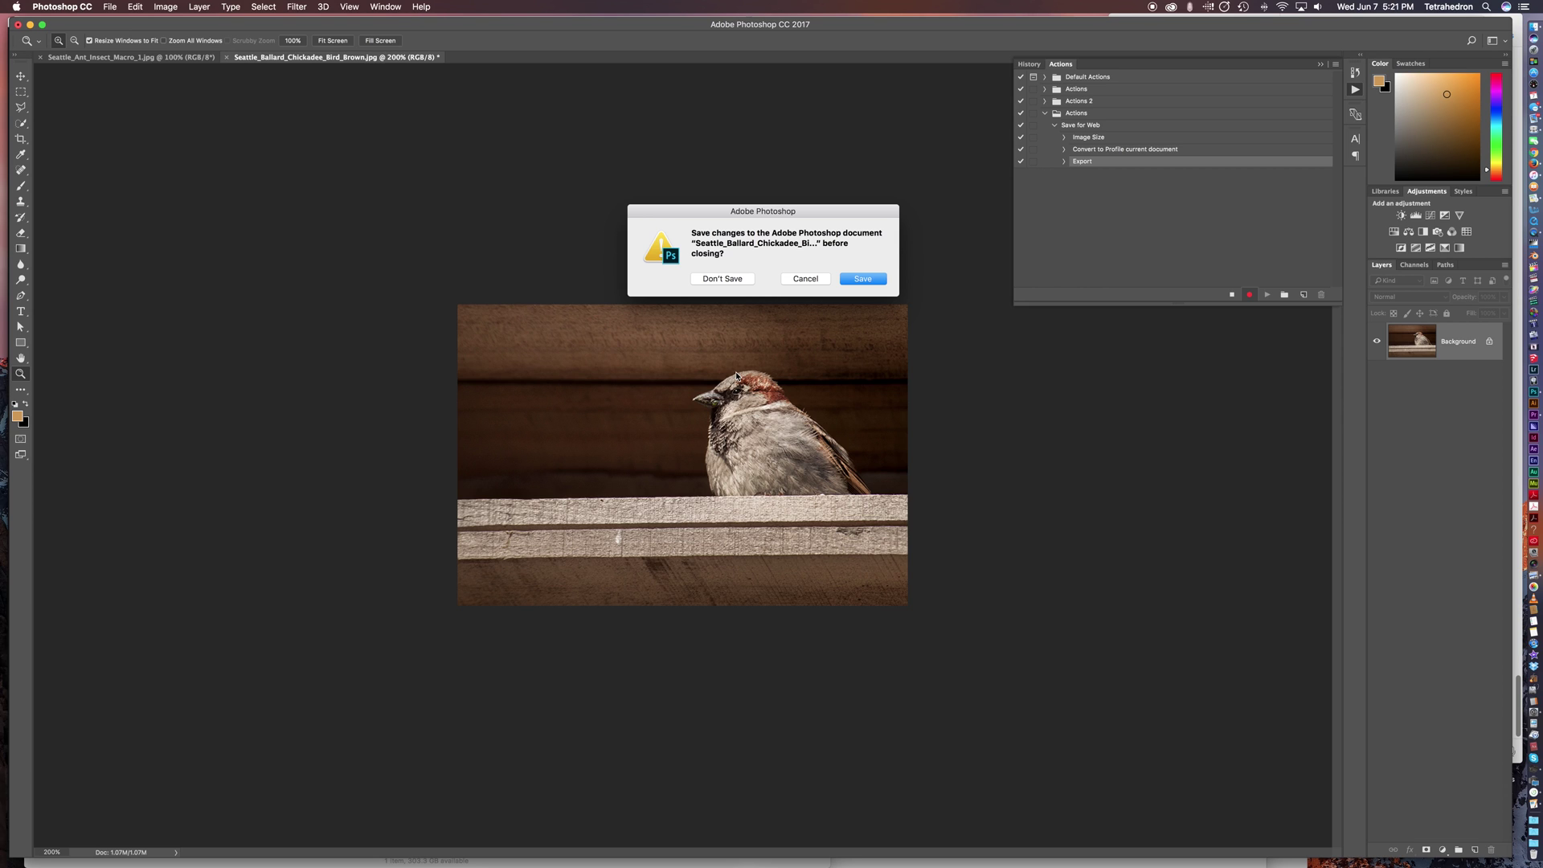
left_click(720, 279)
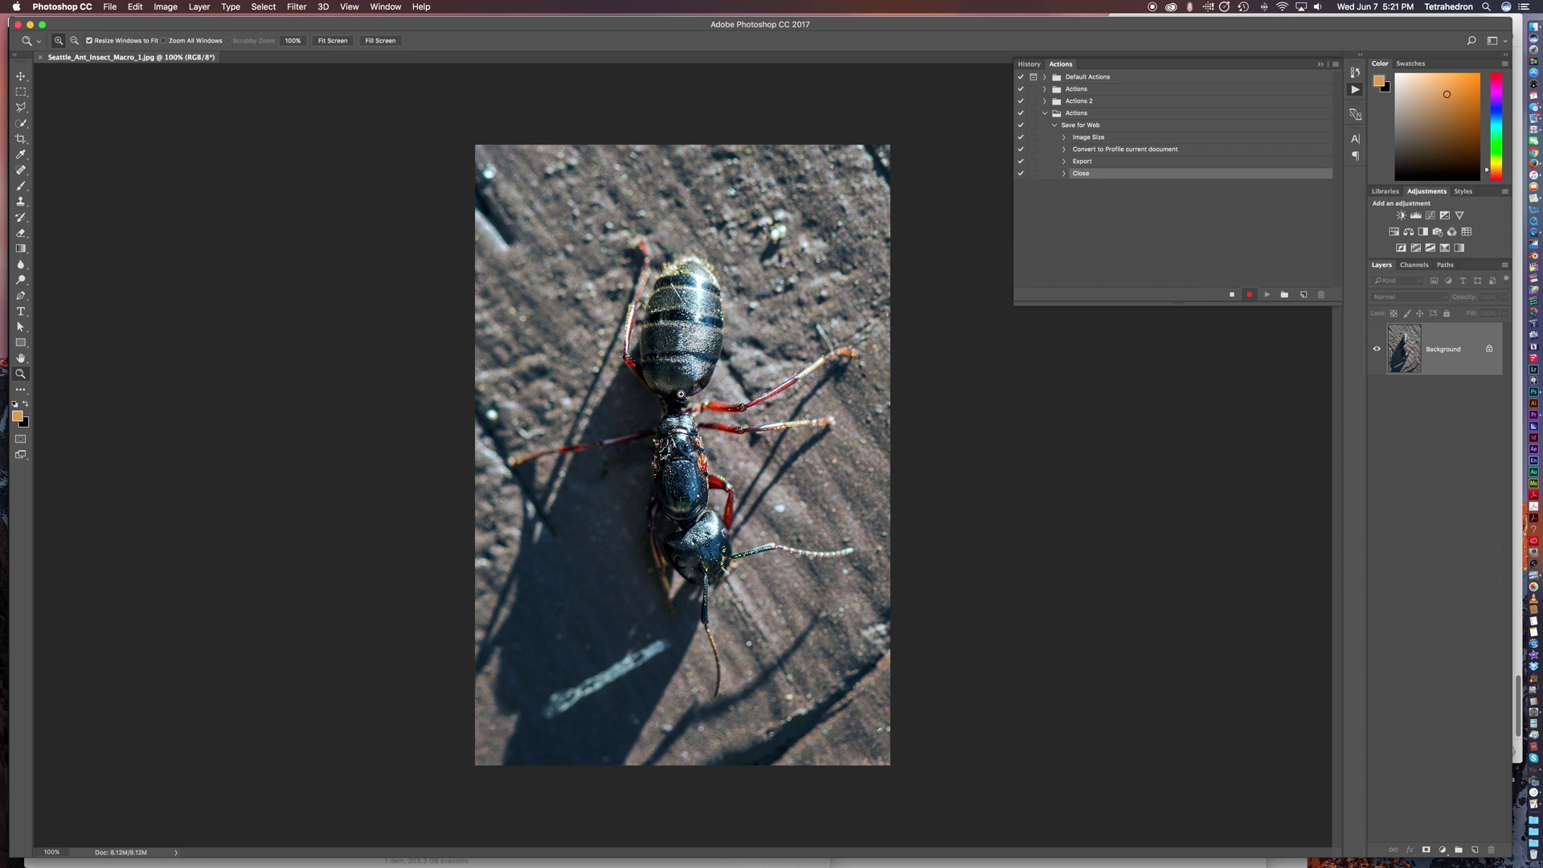
left_click(1232, 296)
Step: Open the Batch dialog from File > Automate
left_click(109, 7)
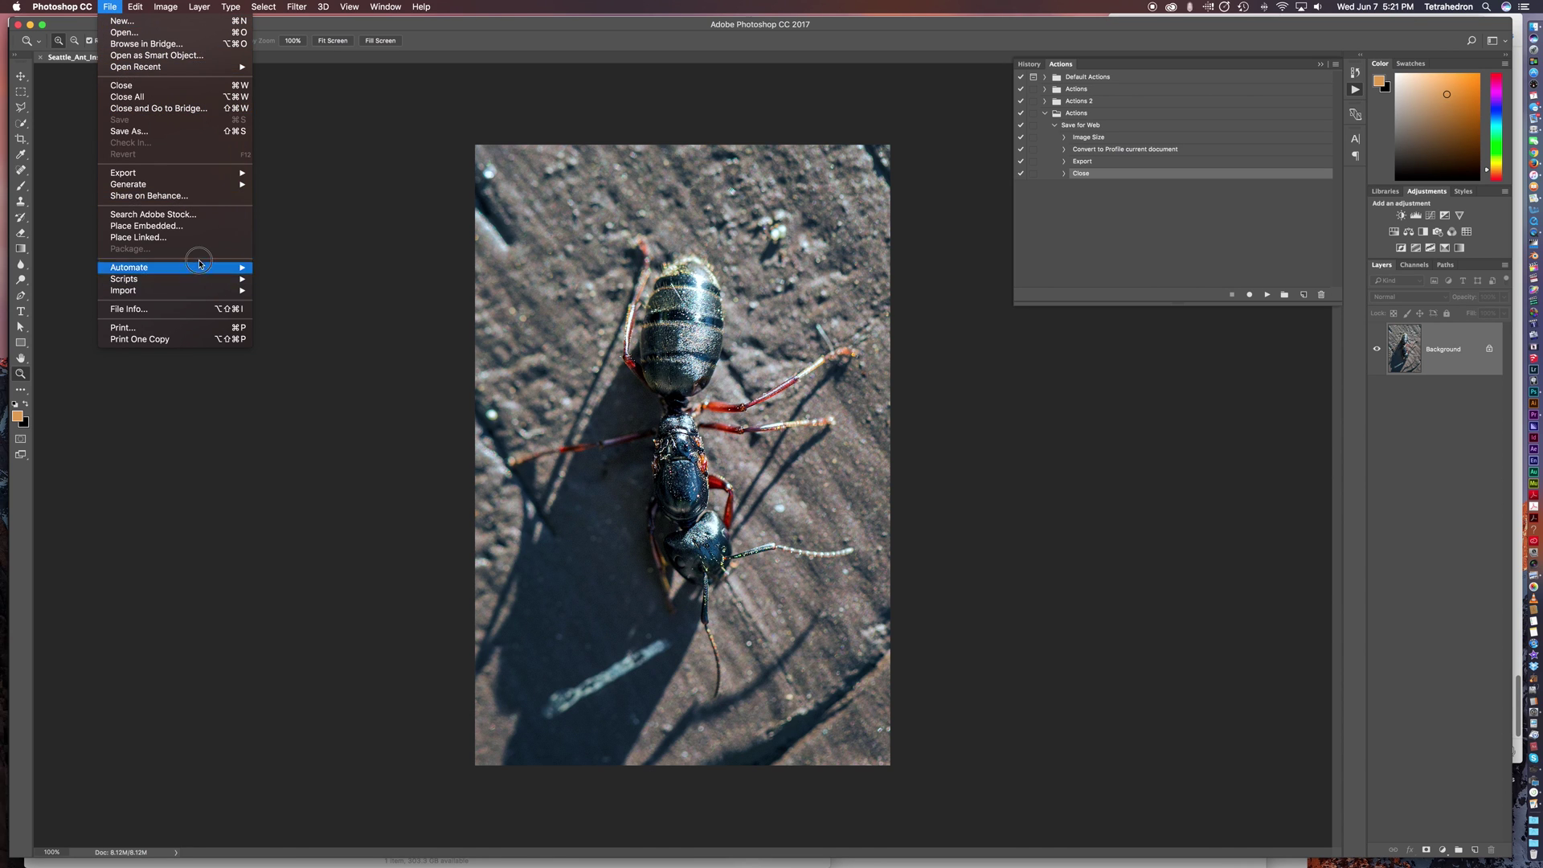
left_click(200, 267)
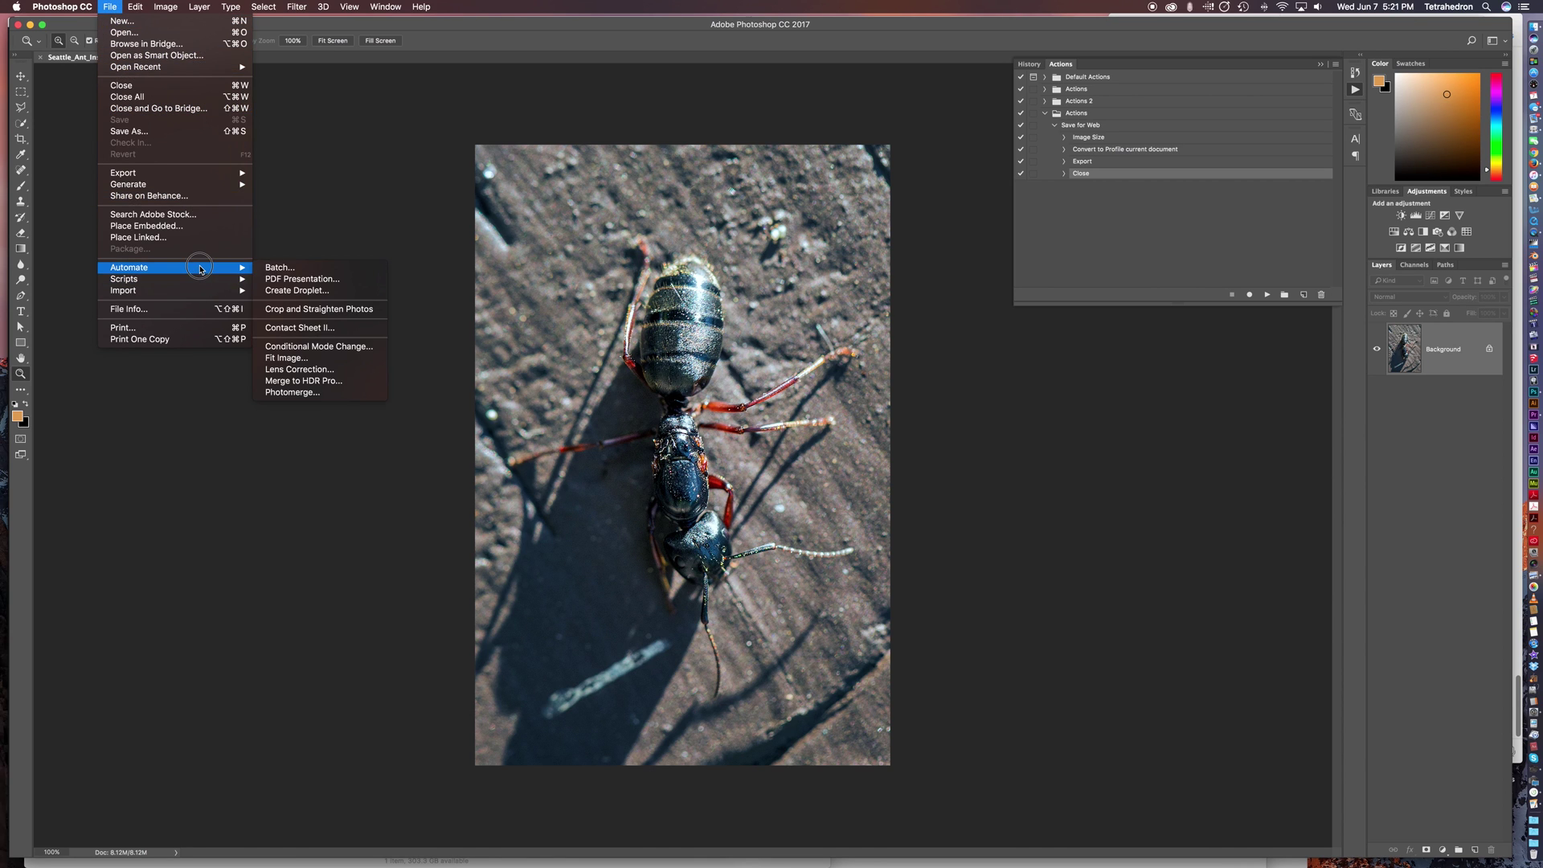
left_click(321, 269)
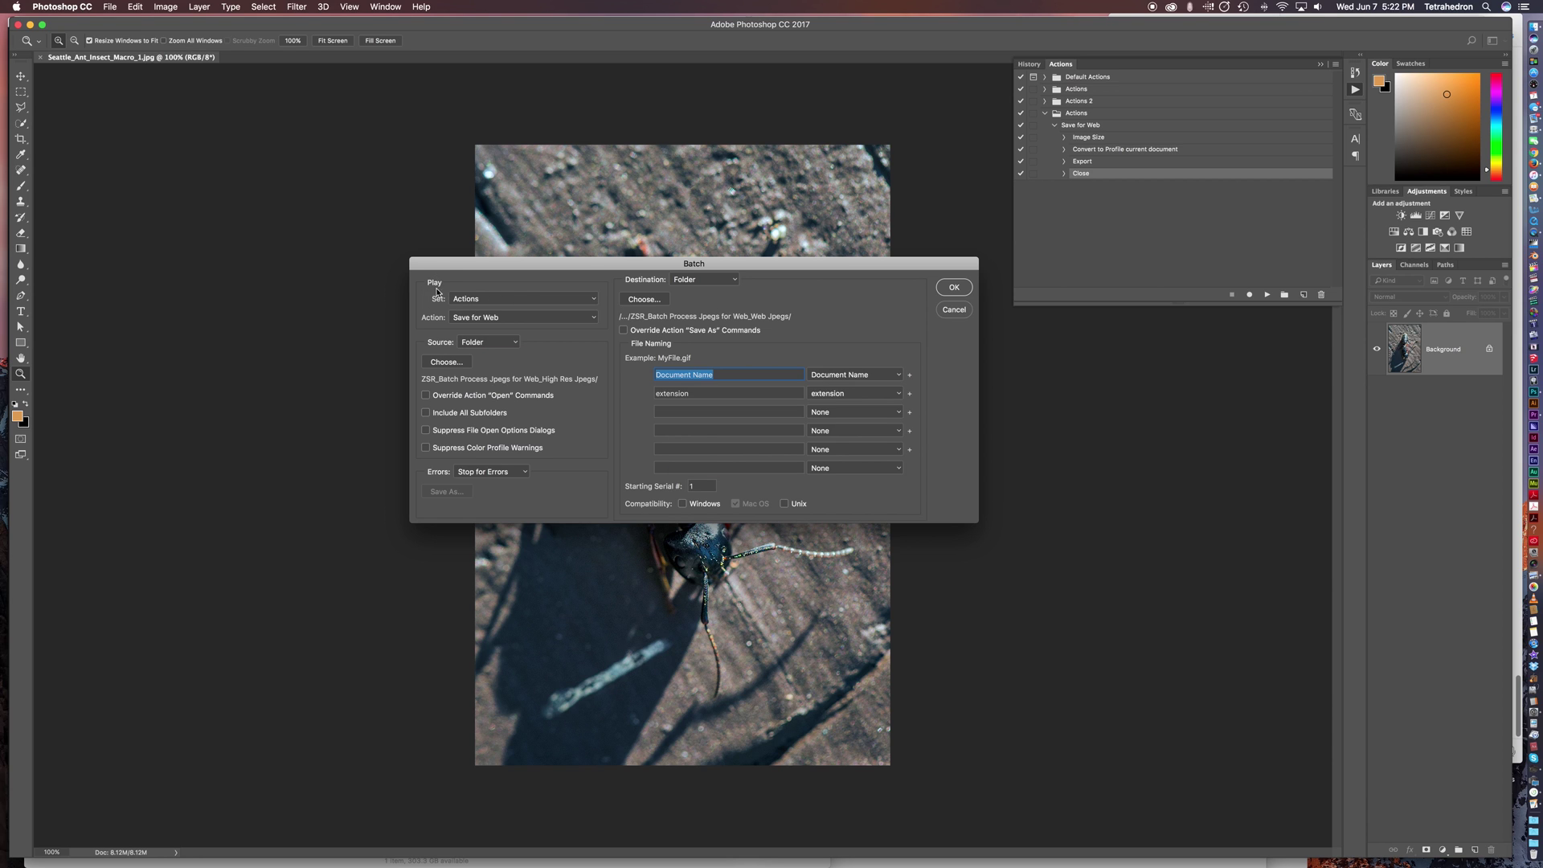
Step: Set the batch to play the Save for Web action from the Actions set
left_click(514, 300)
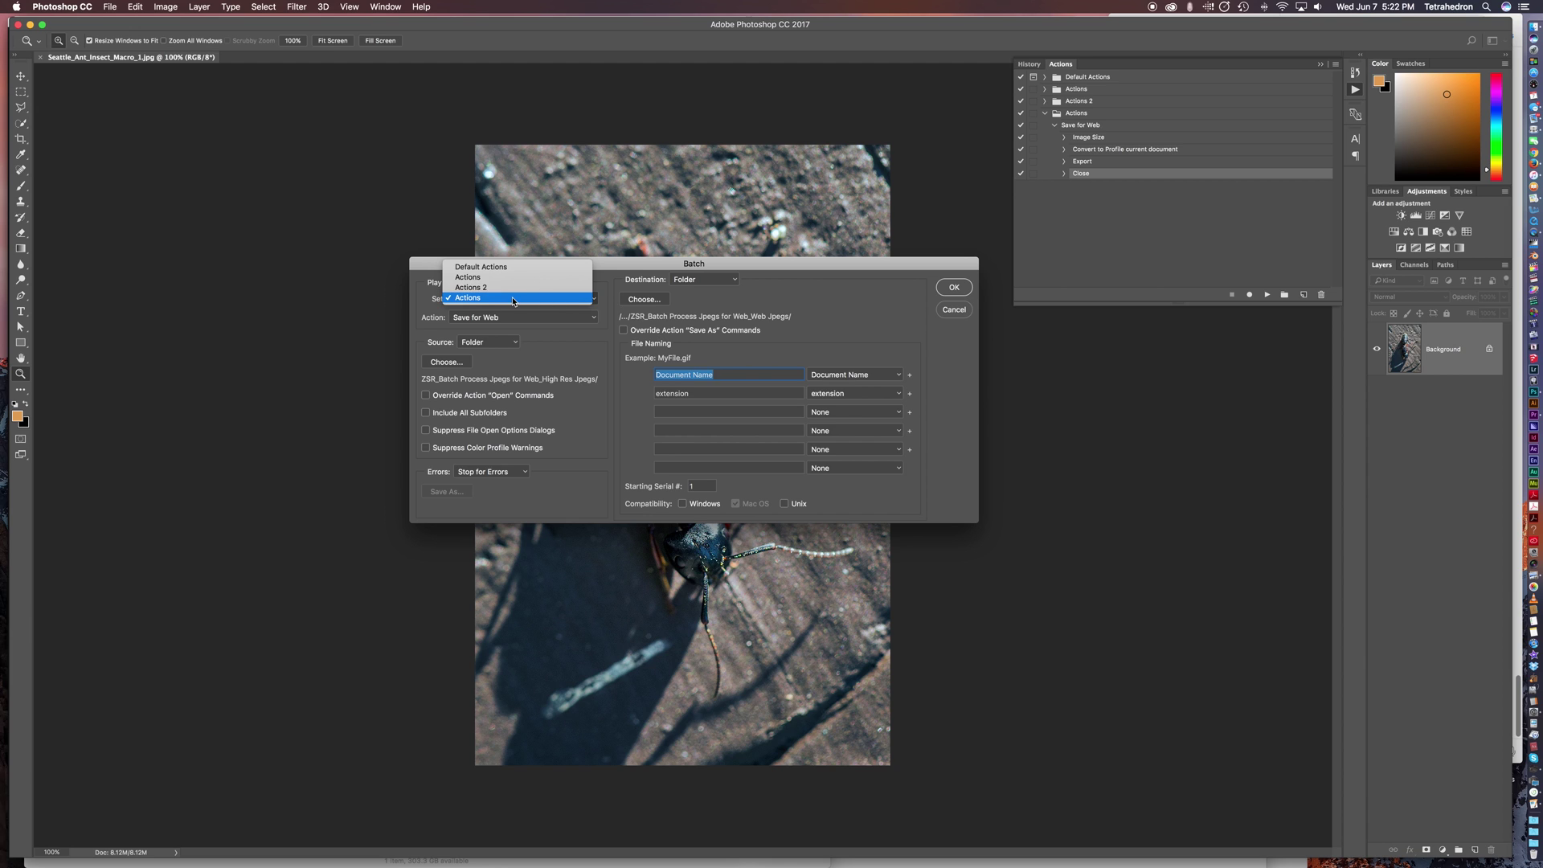
left_click(513, 300)
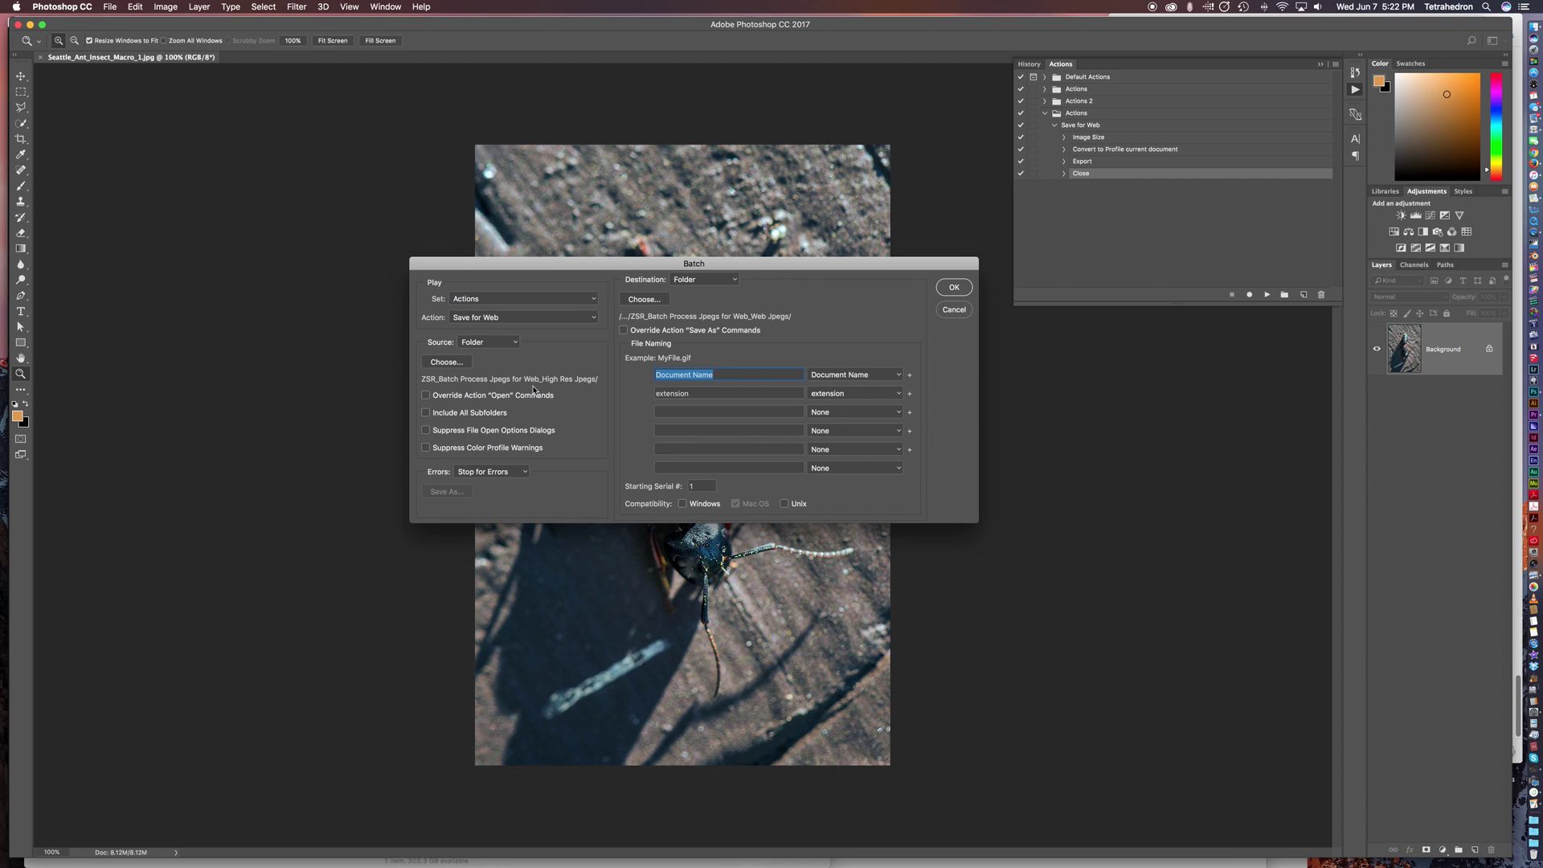
left_click(504, 322)
left_click(511, 321)
left_click(446, 362)
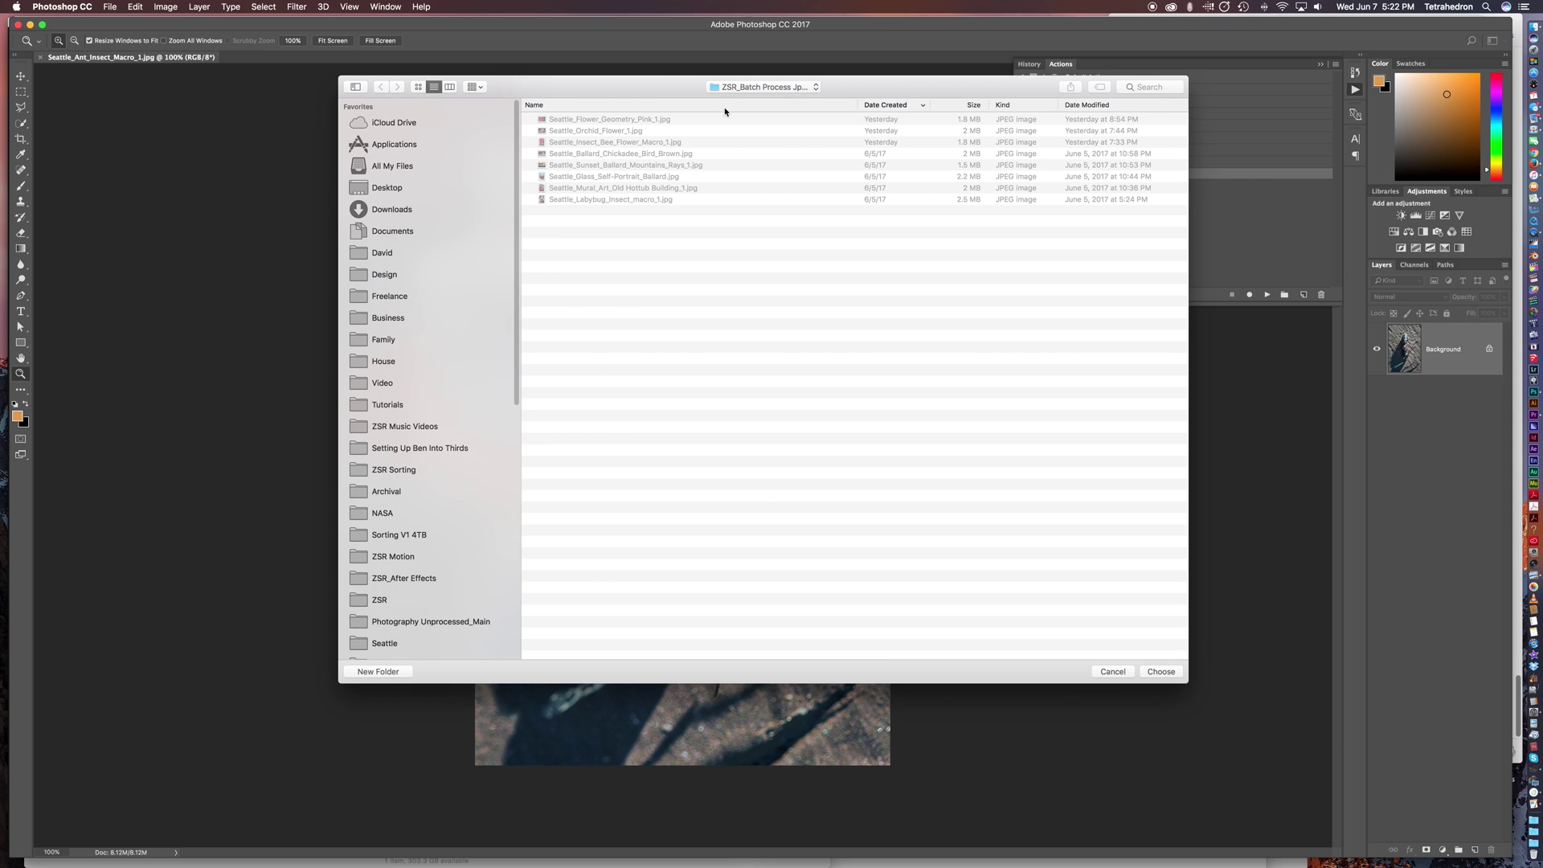
Step: Go up to the parent folder and choose High Res Jpegs as the batch source folder
left_click(764, 87)
left_click(772, 98)
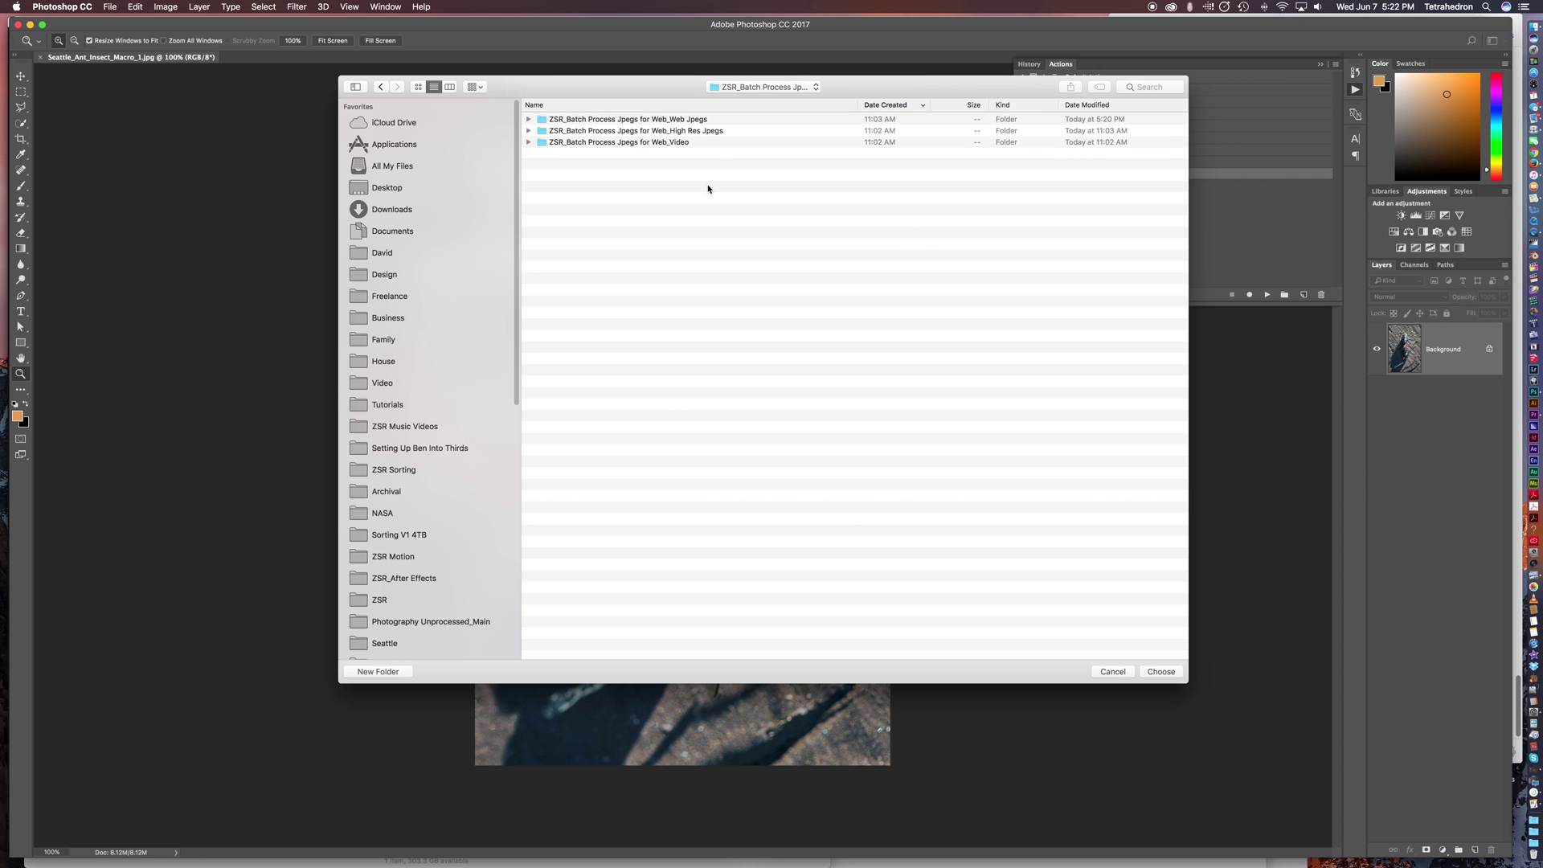
left_click(707, 130)
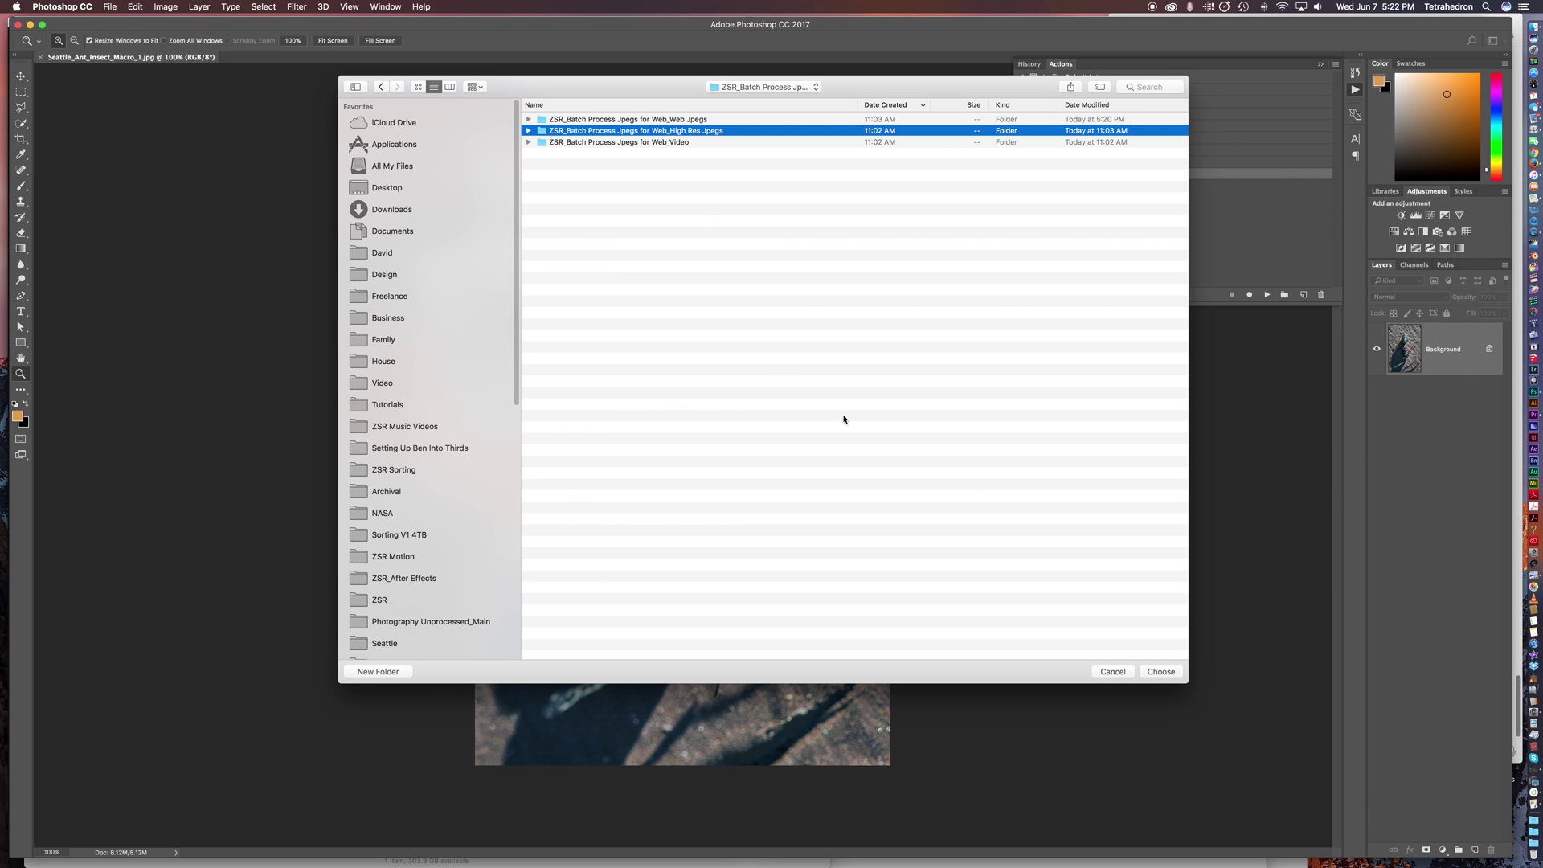
left_click(1161, 672)
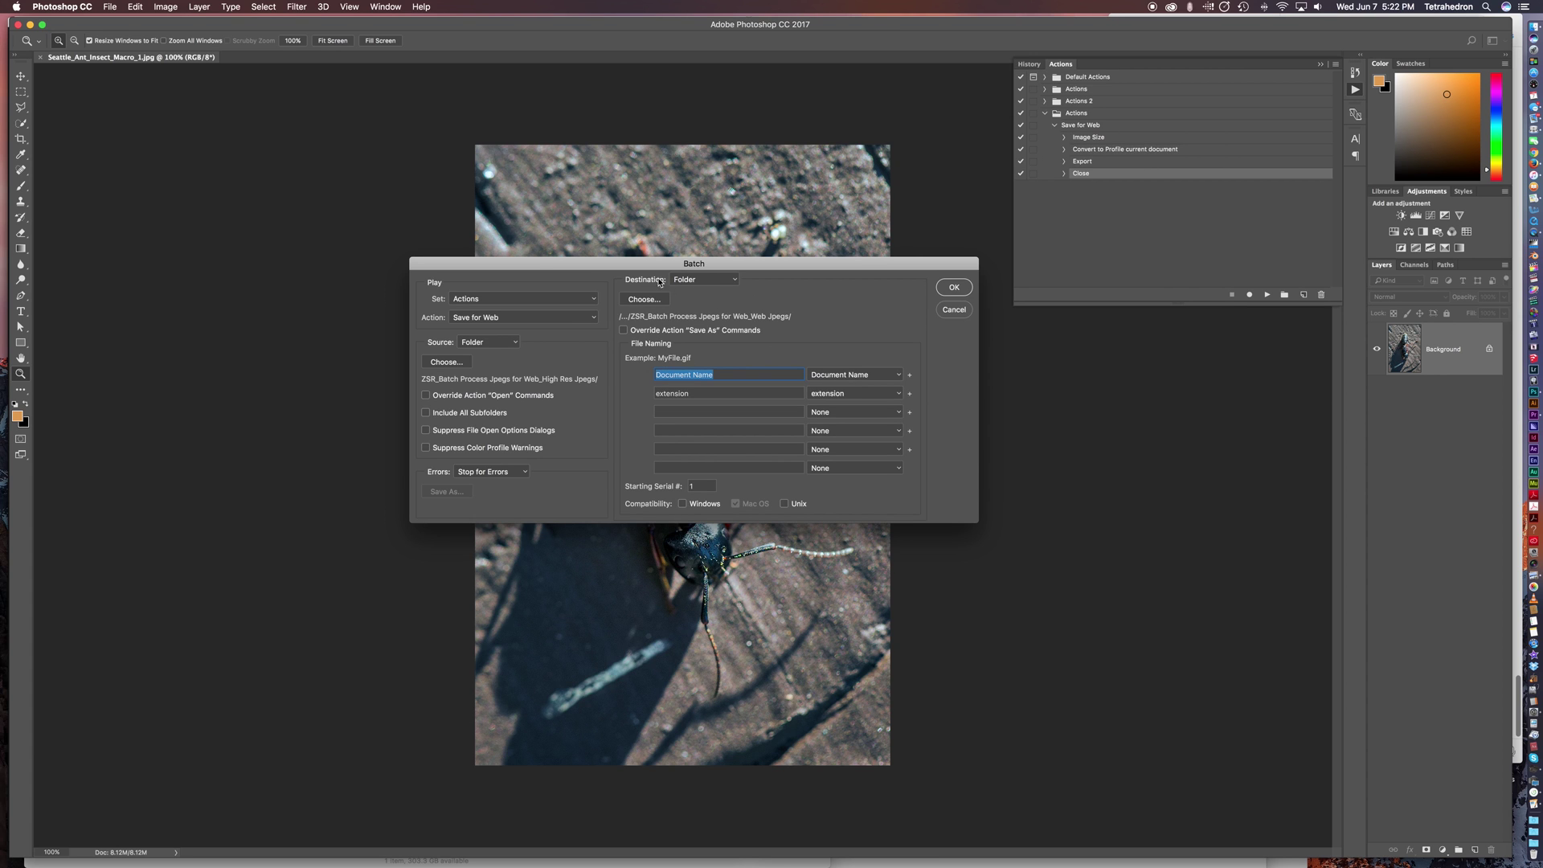
left_click(722, 281)
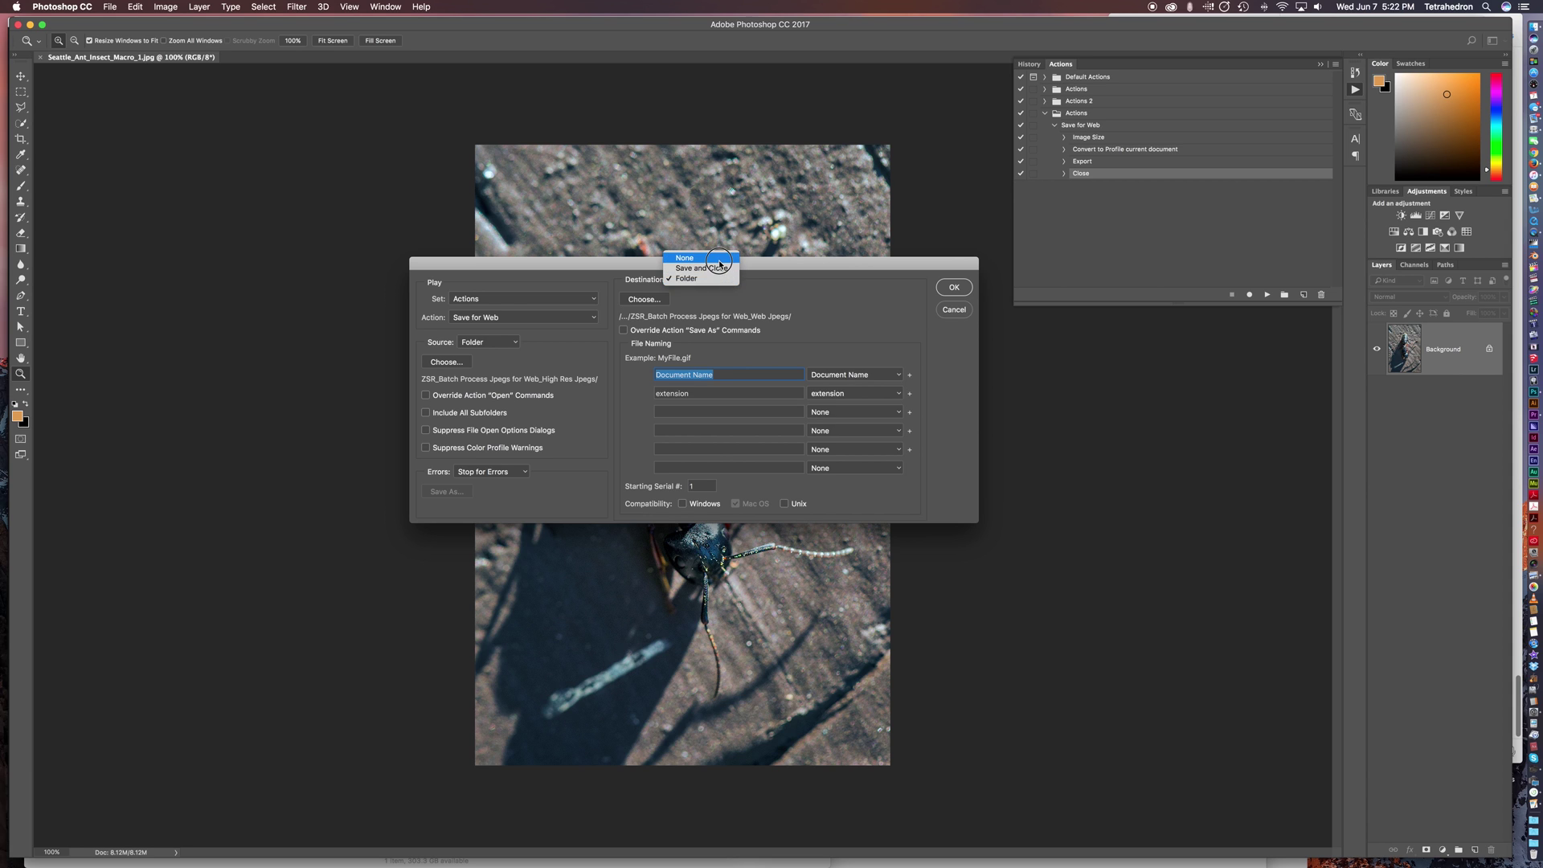
Step: Keep Destination on Folder and choose the Web Jpegs folder for the batch output
left_click(722, 282)
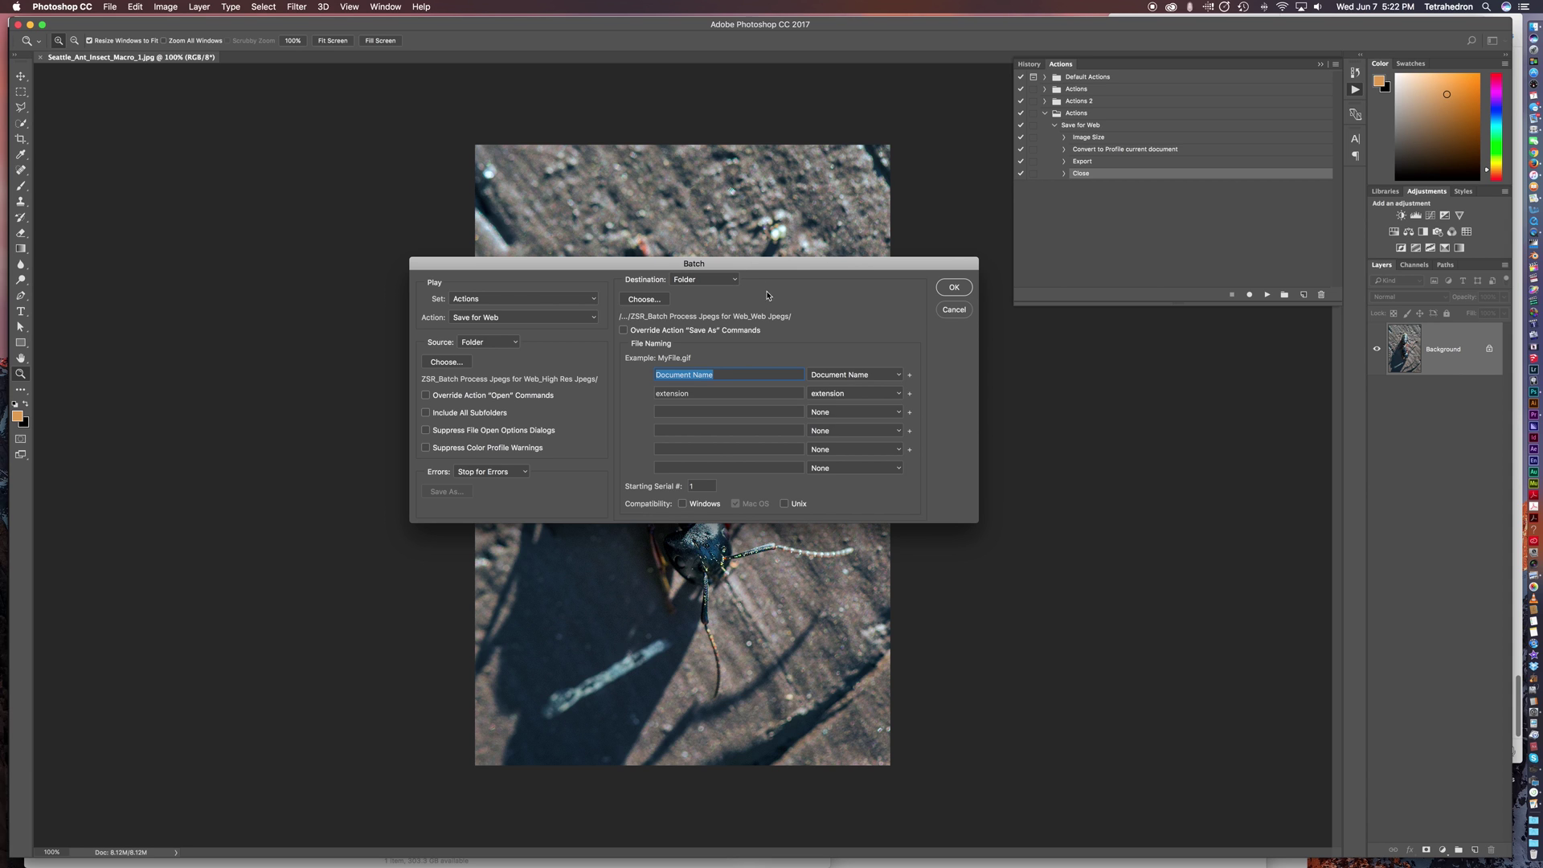
left_click(647, 304)
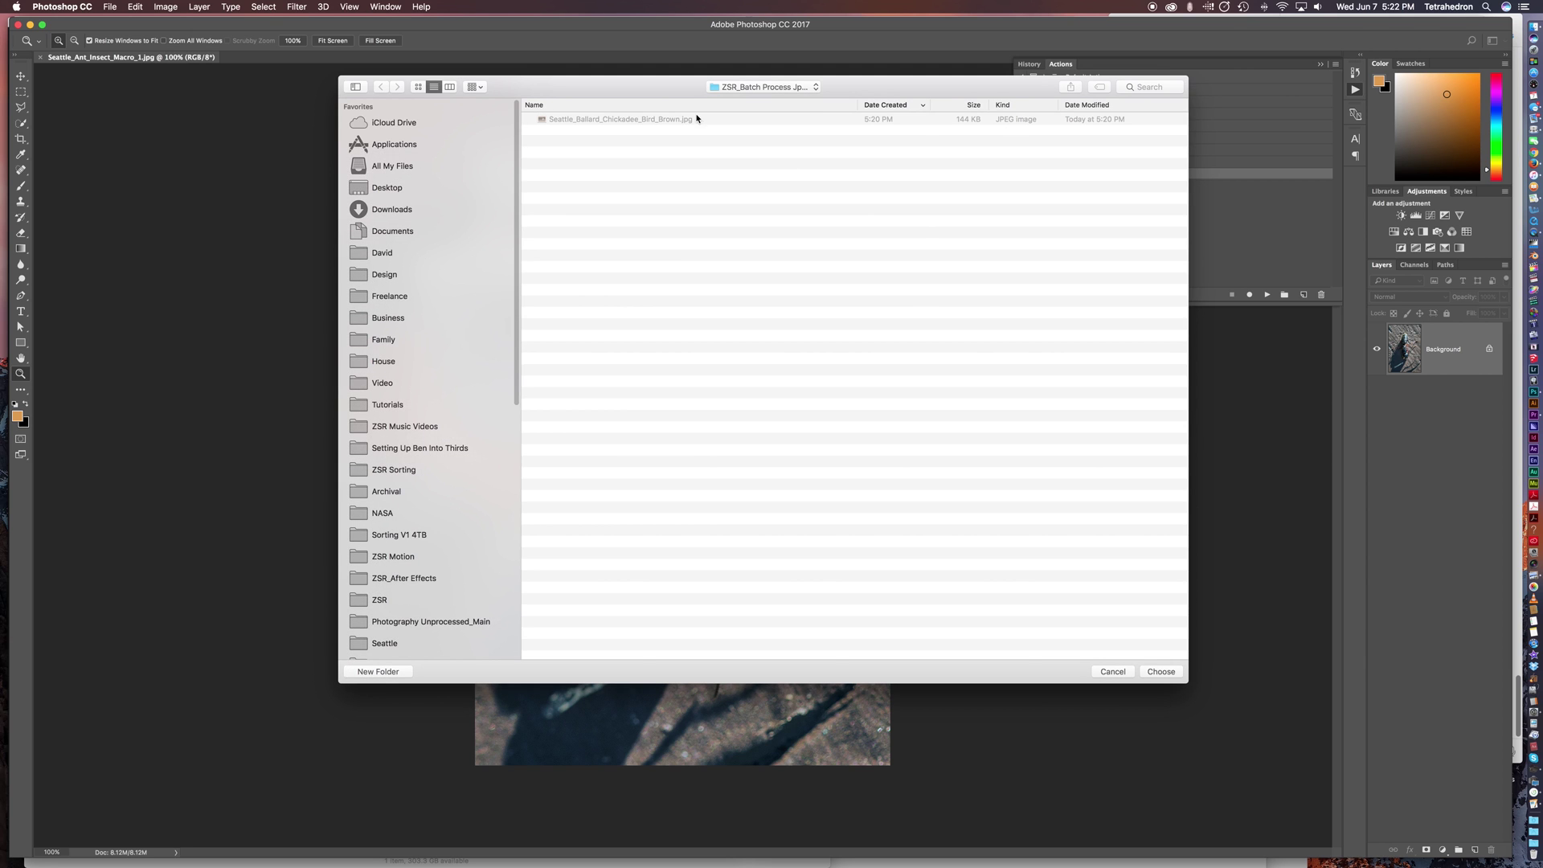
left_click(713, 84)
left_click(732, 99)
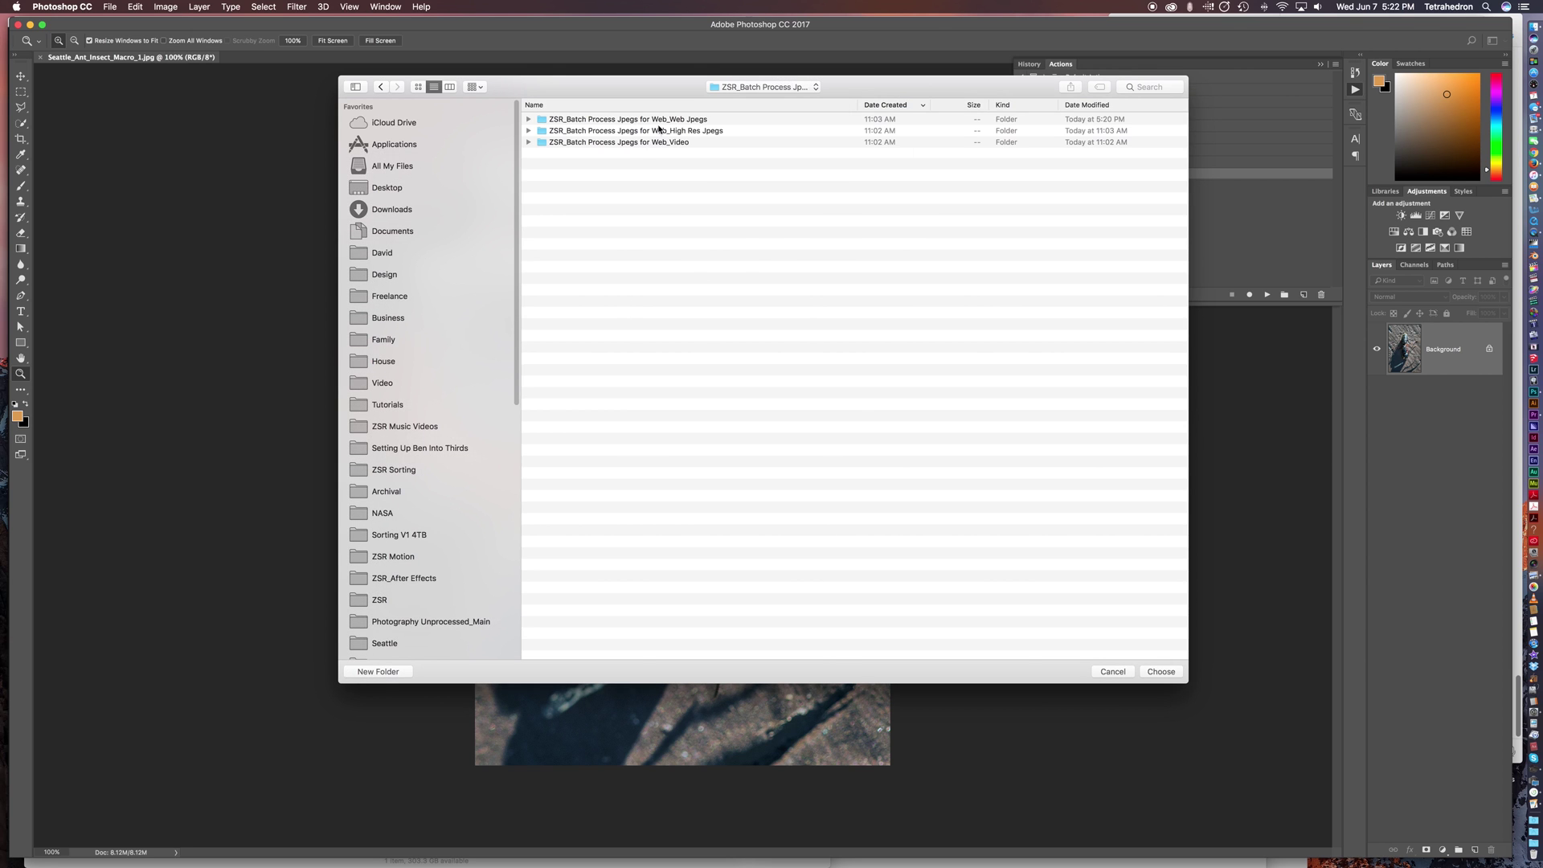
left_click(671, 119)
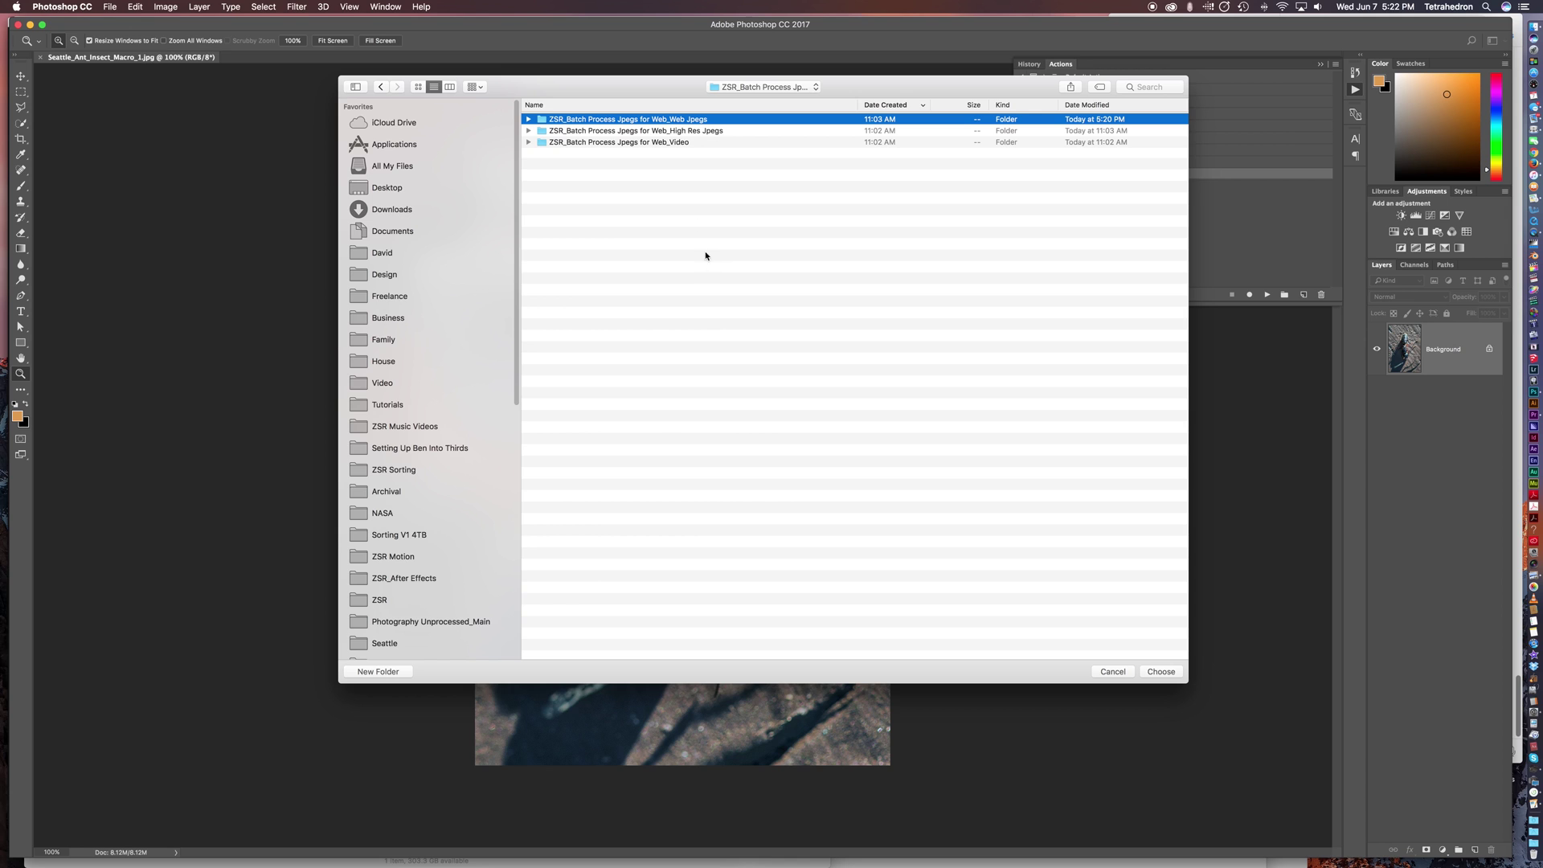
left_click(688, 132)
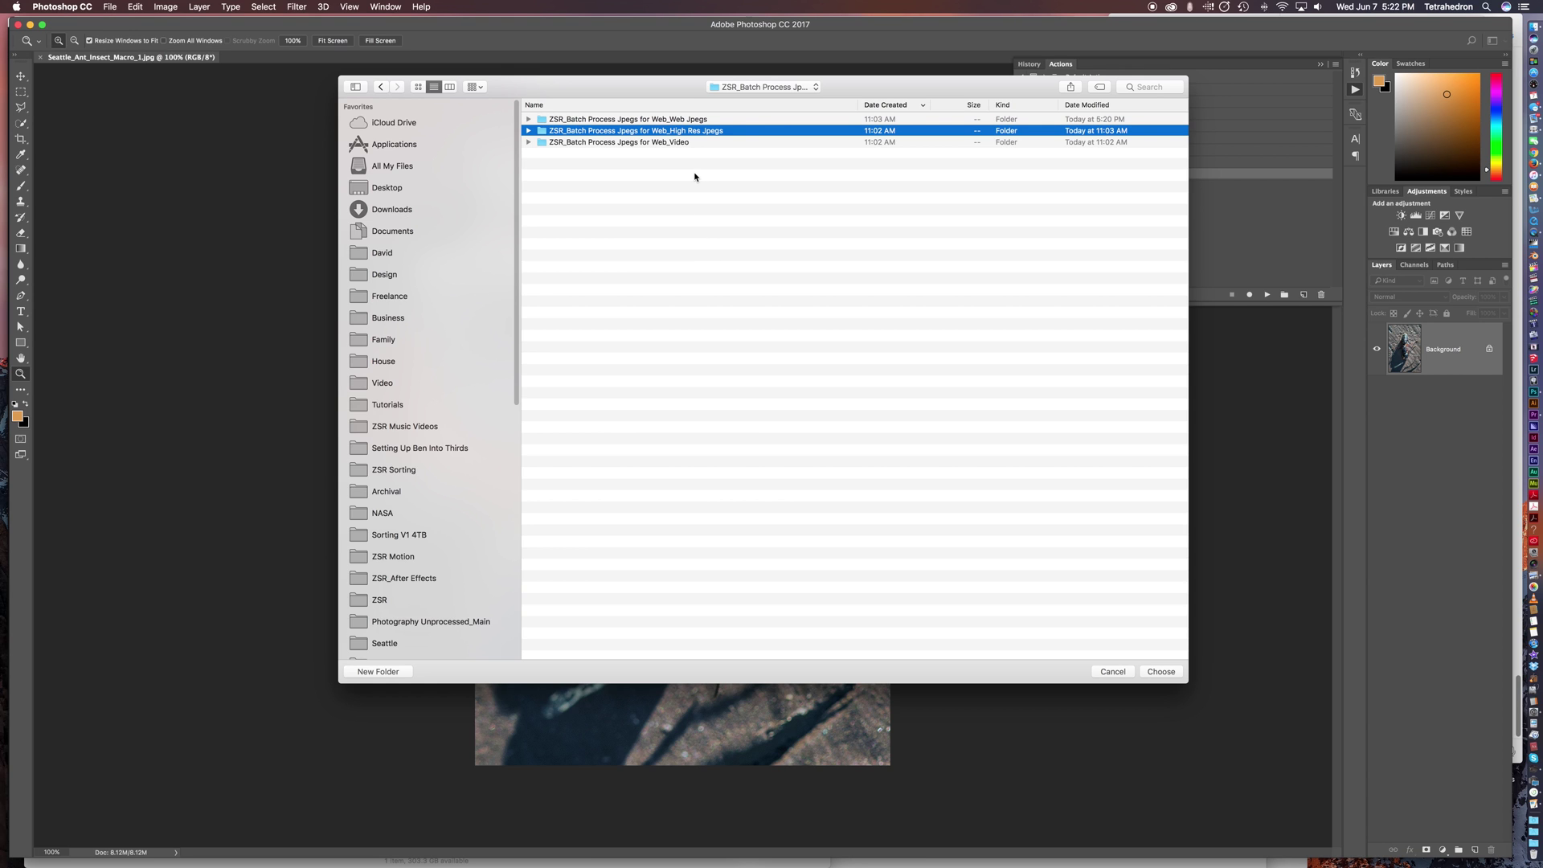
left_click(691, 119)
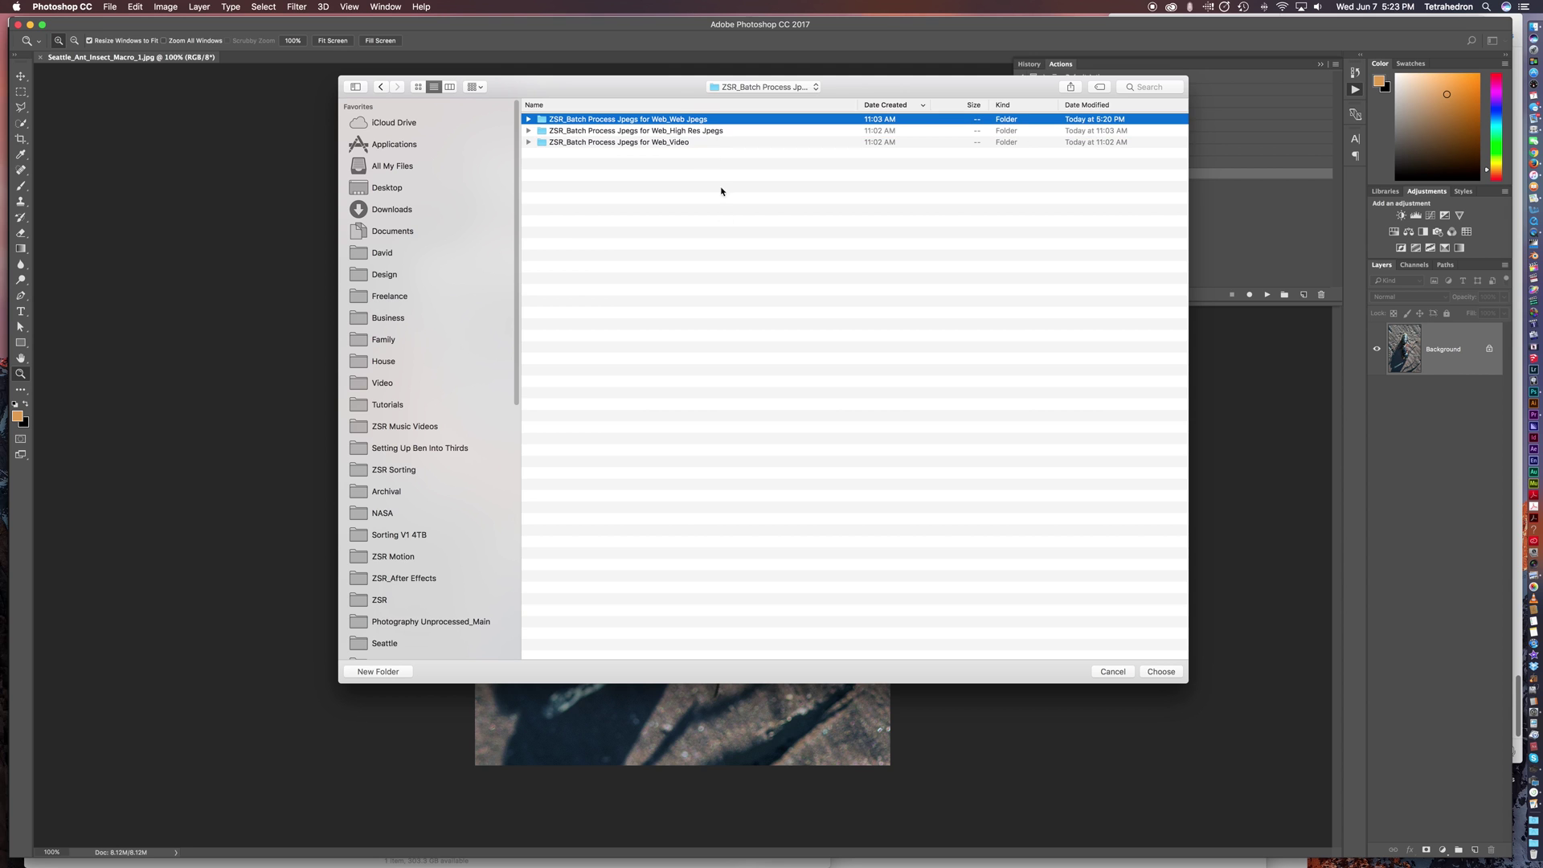
left_click(1146, 676)
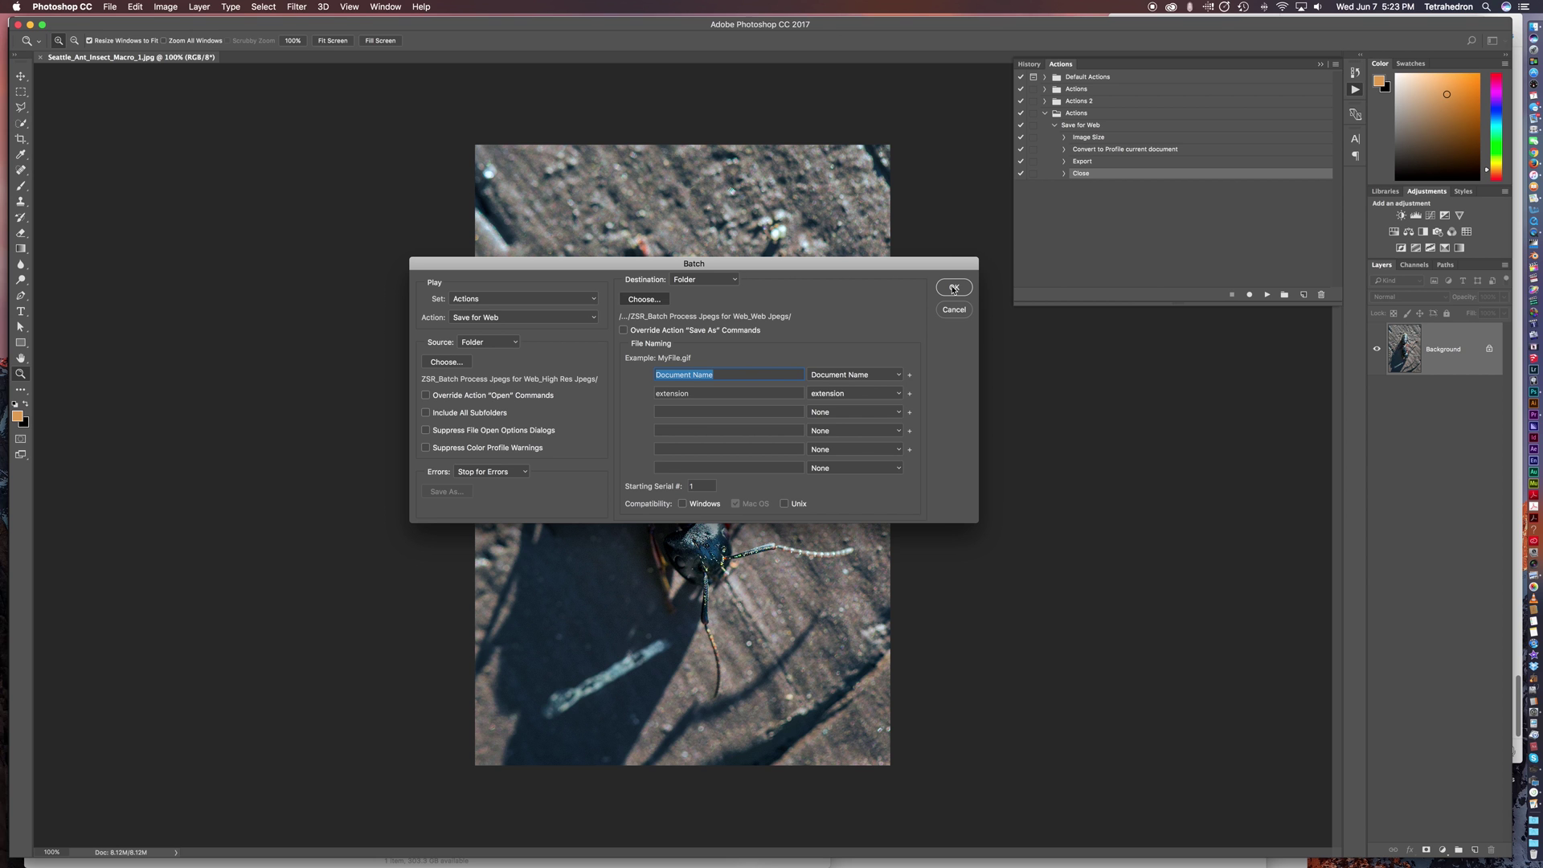
left_click(953, 288)
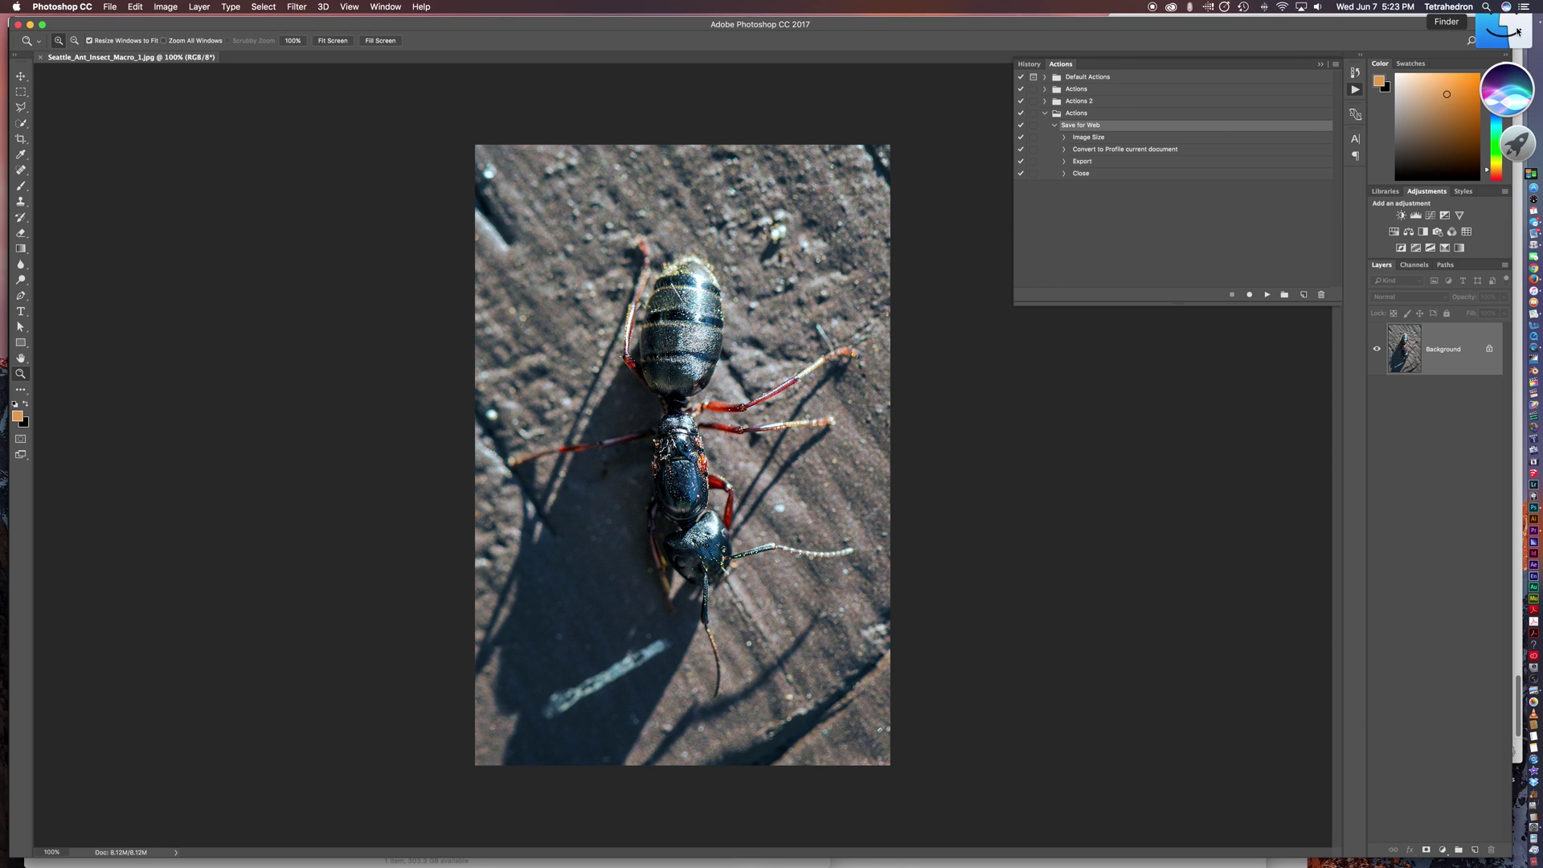
Step: Switch to Finder once the batch has processed the High Res images
left_click(1518, 30)
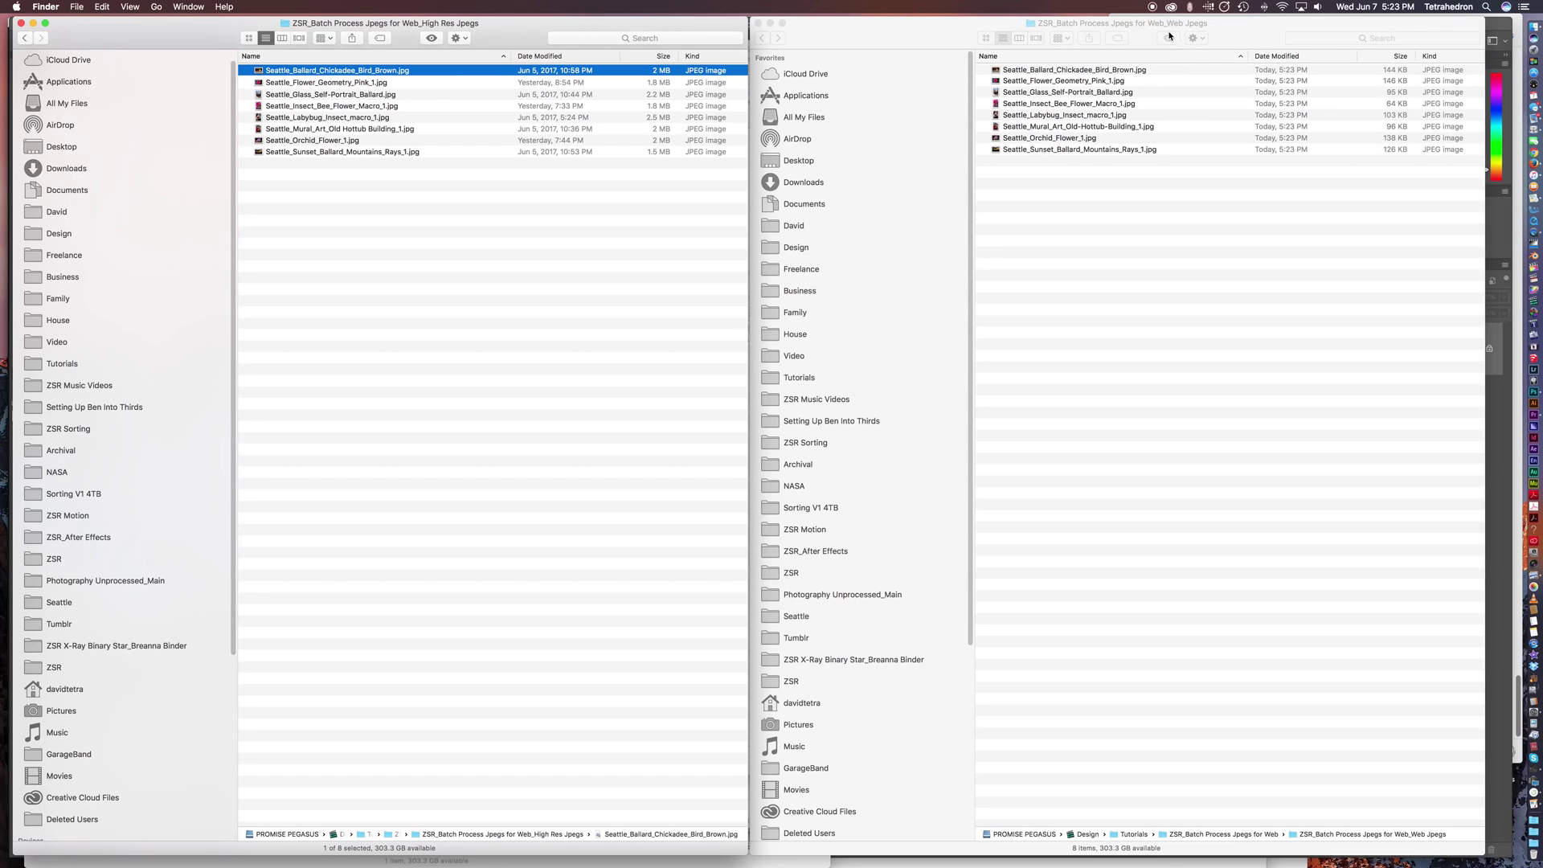
Step: Quick Look through the web JPEGs, from the chickadee to the orchid and sunset photos
left_click(1148, 71)
left_click(1149, 71)
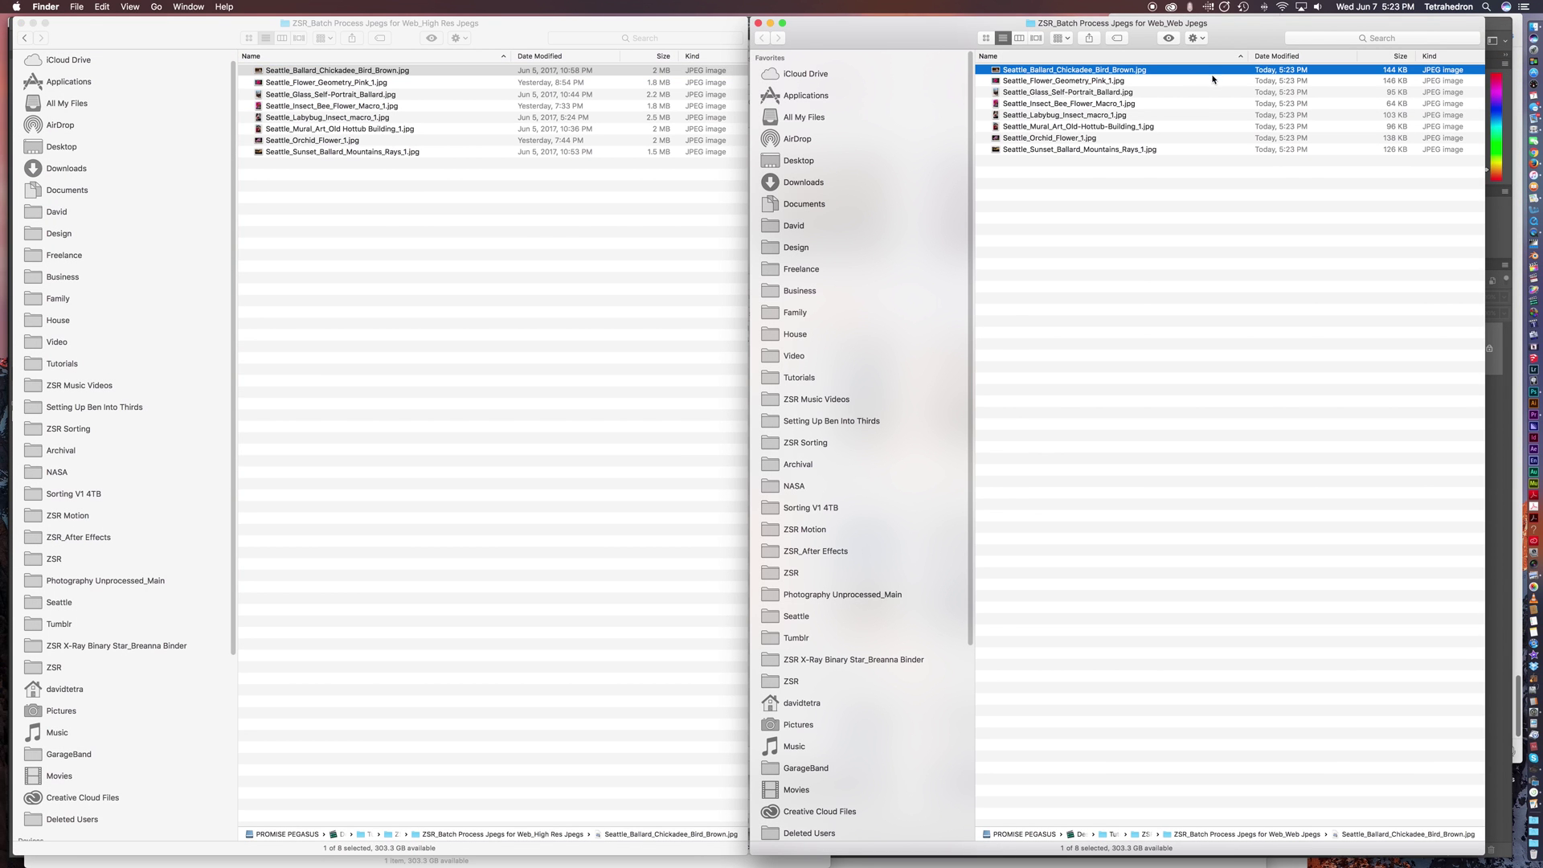
key("space")
key("Down")
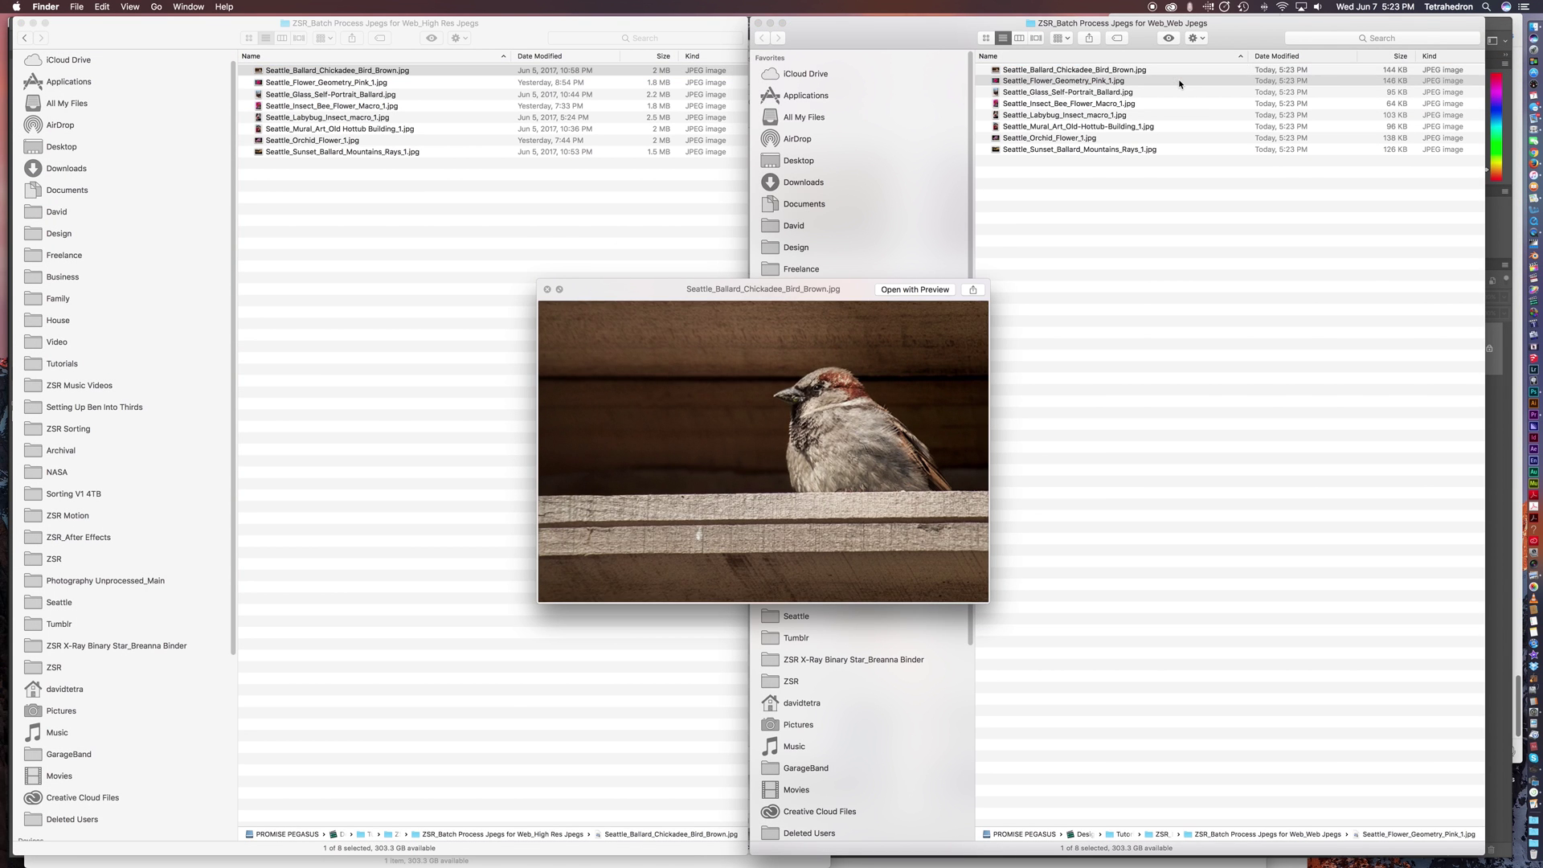
key("Down")
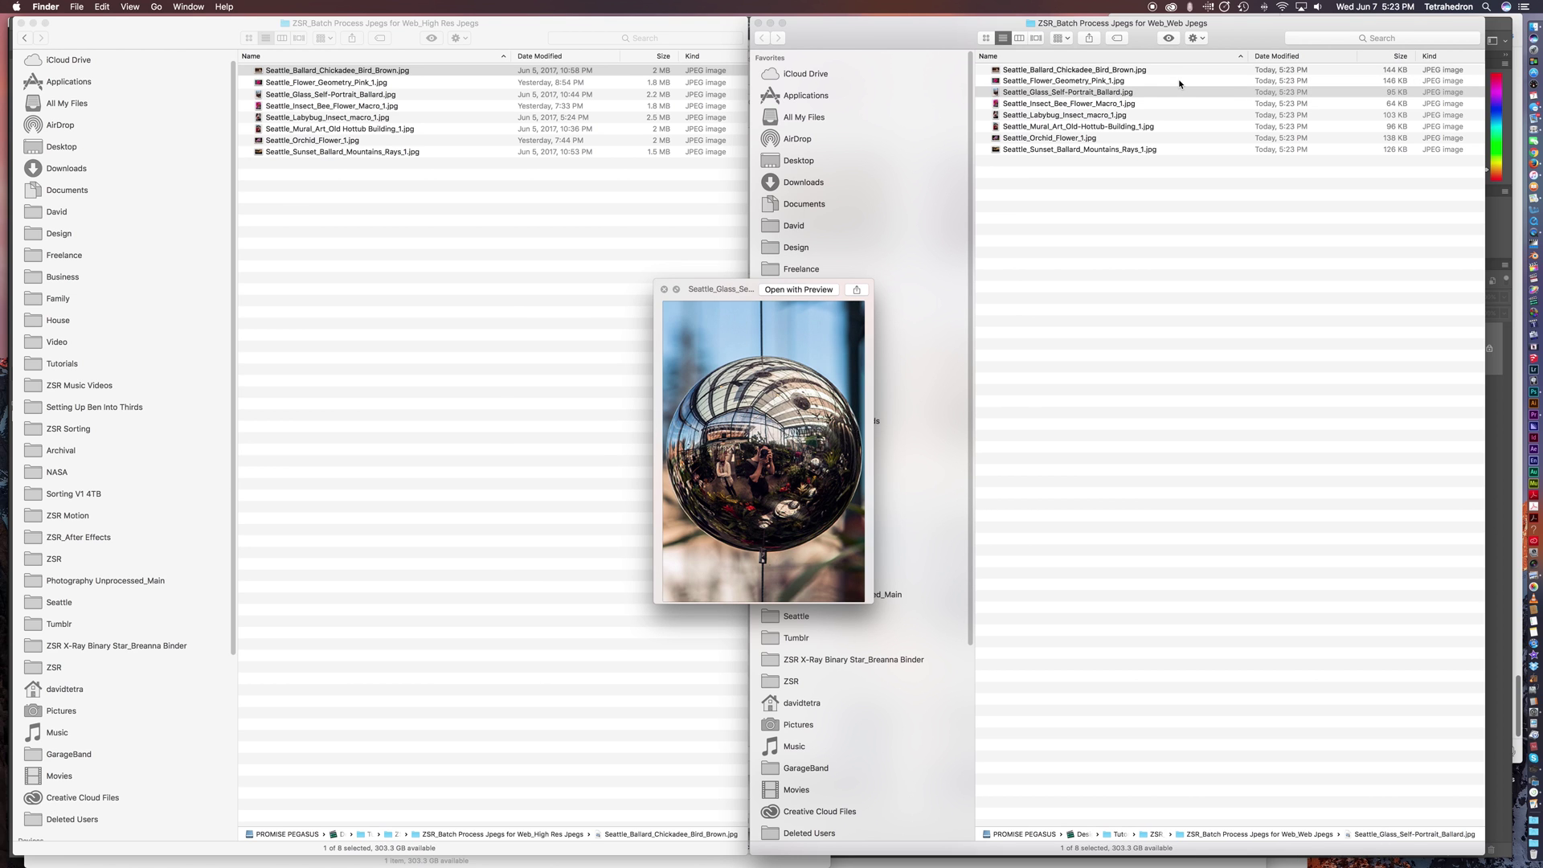
key("Down")
key("Down")
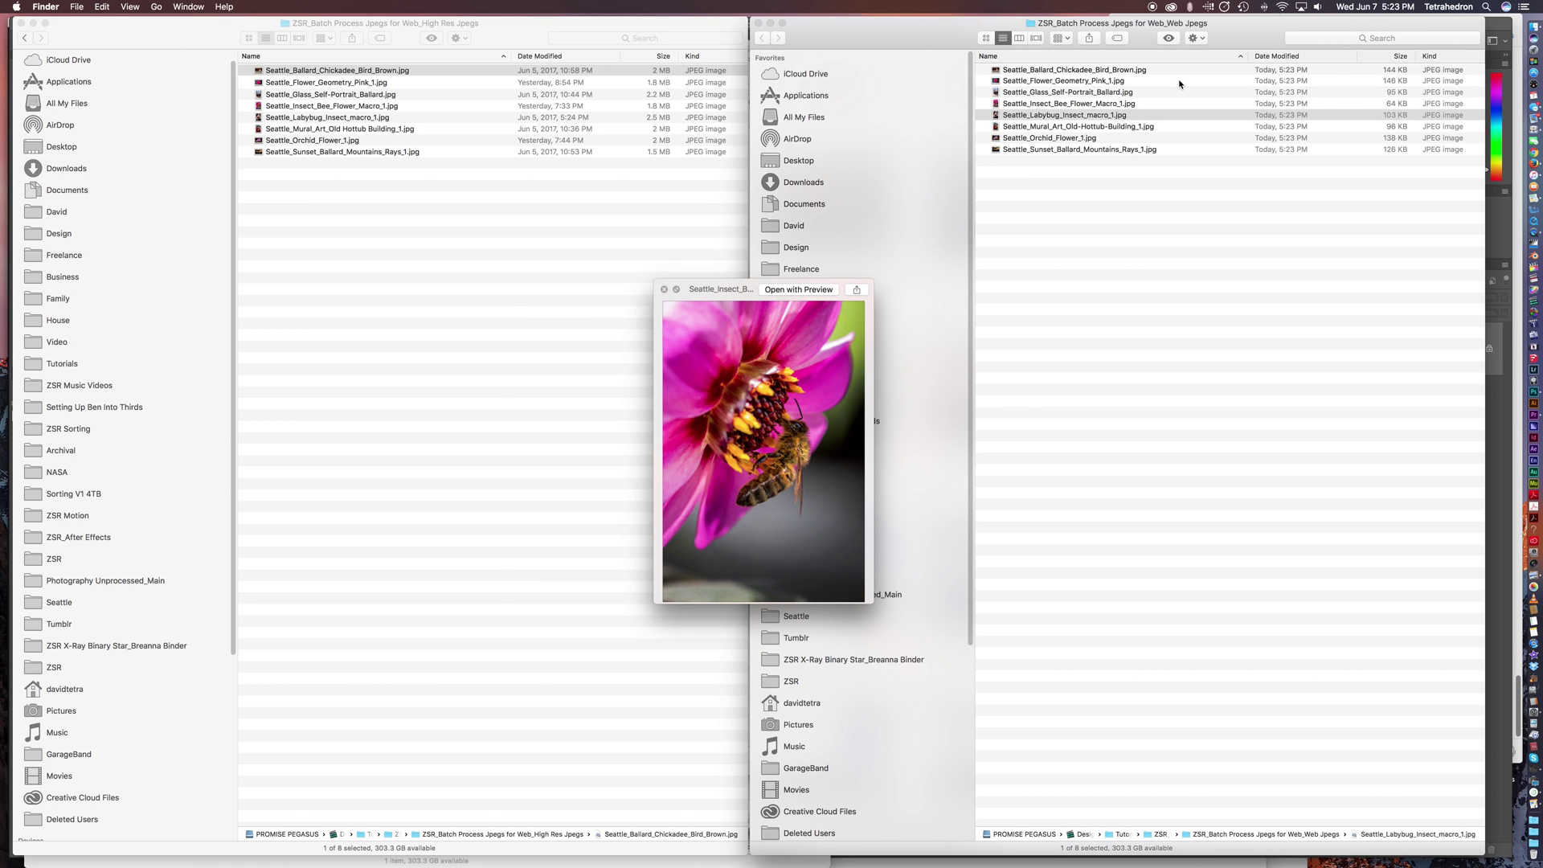
key("Down")
key("Down")
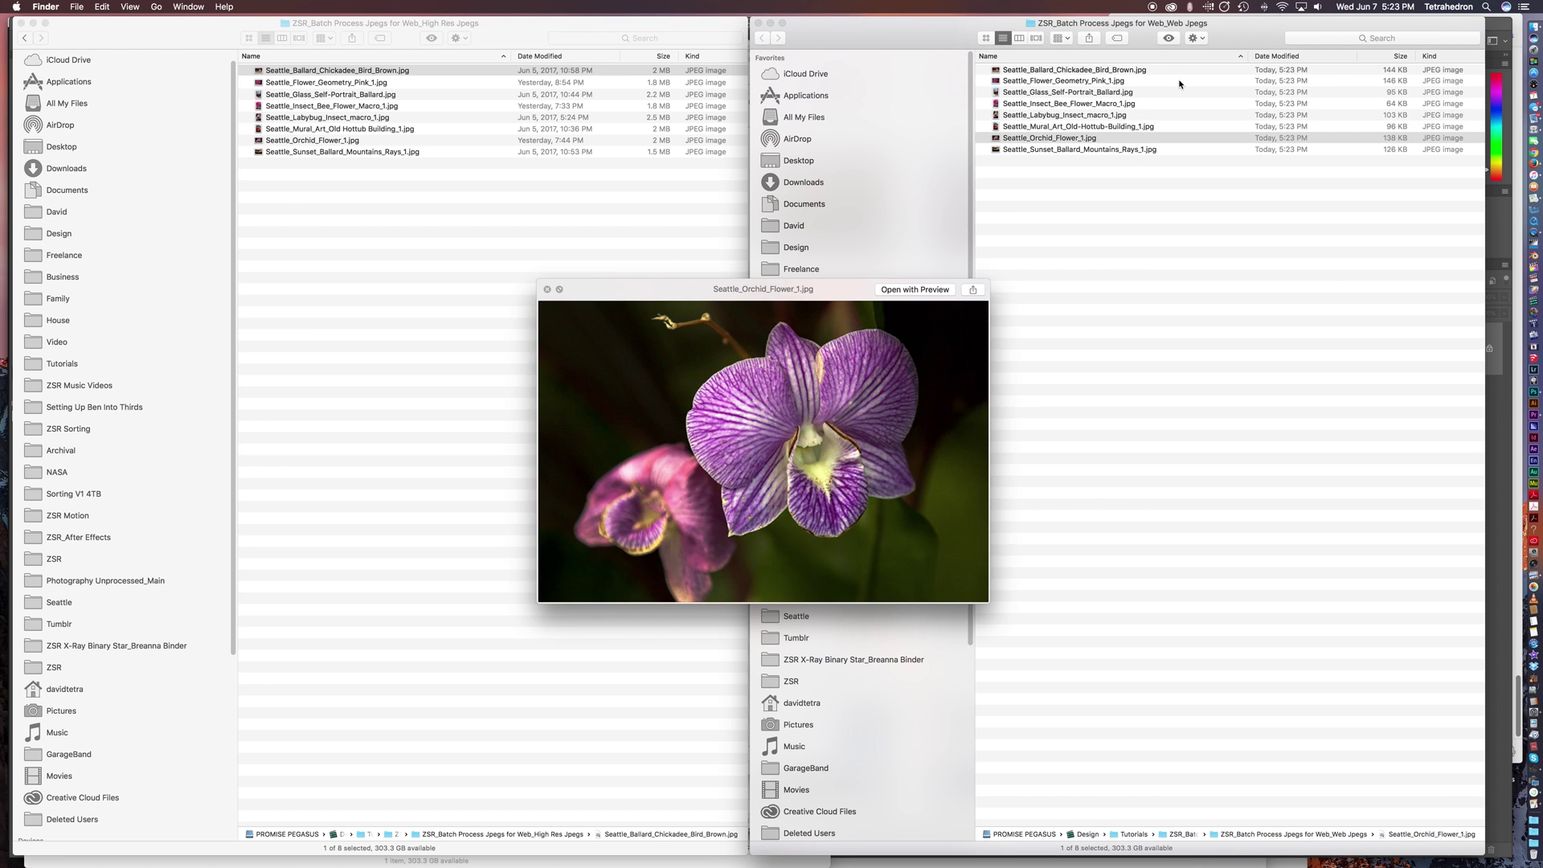
key("Down")
key("space")
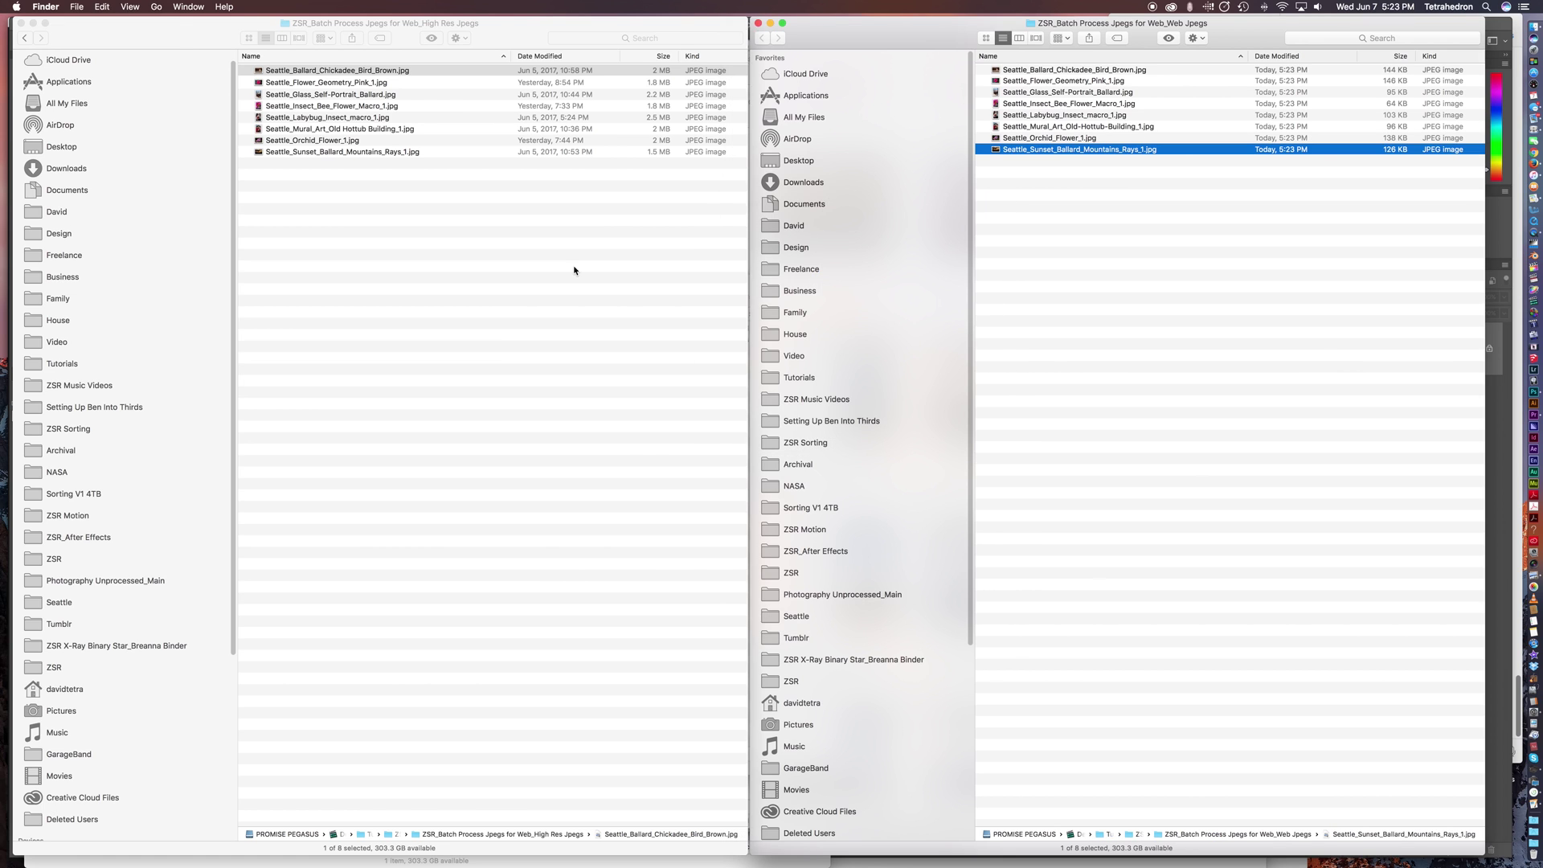
Step: Compare file sizes against the High Res window, then return to Photoshop
left_click(415, 72)
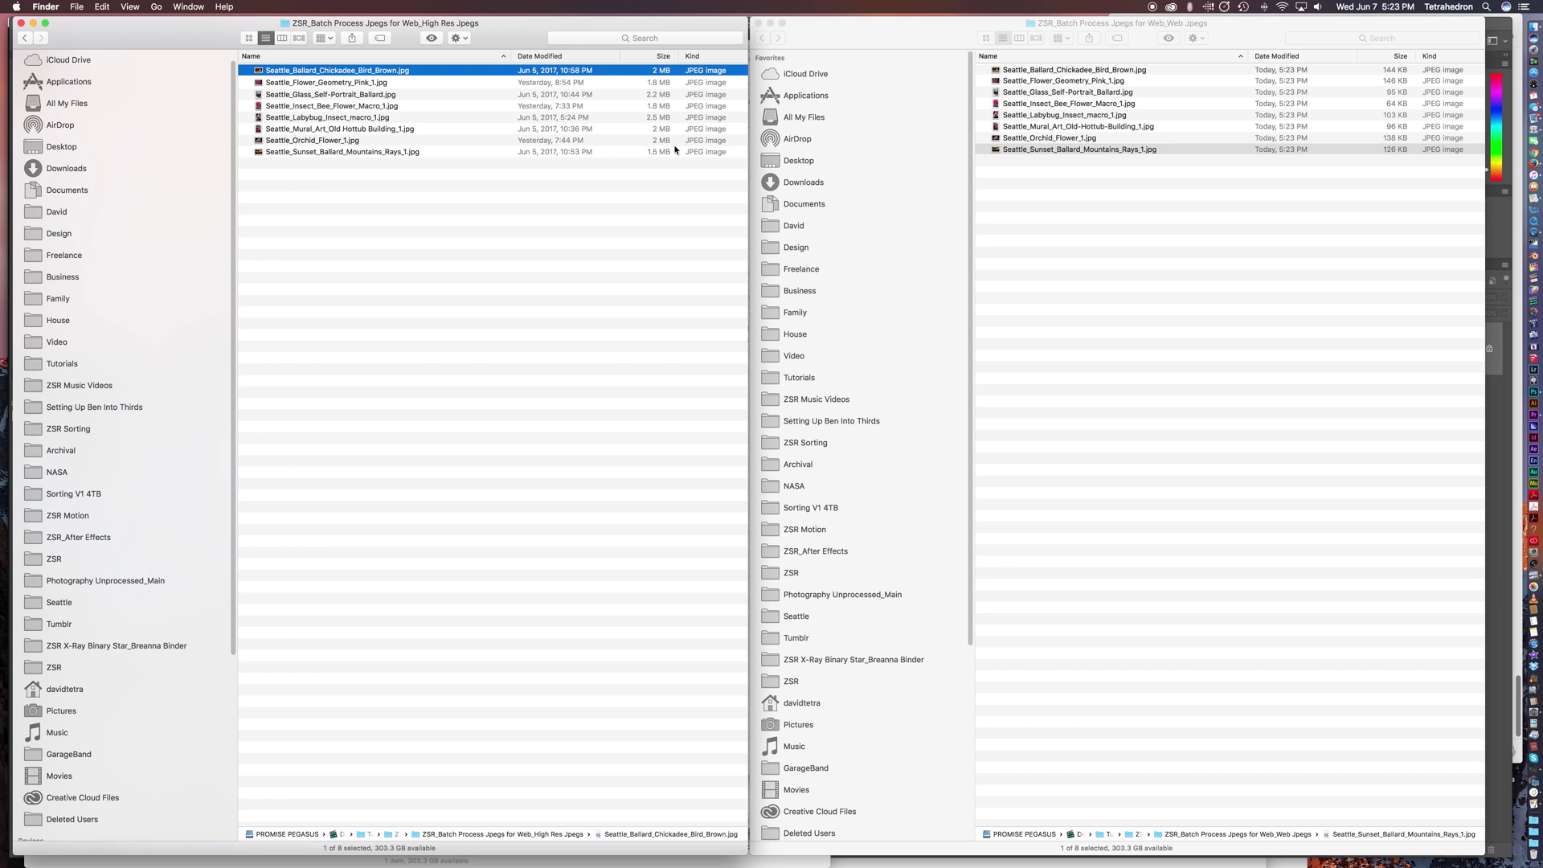
left_click(831, 34)
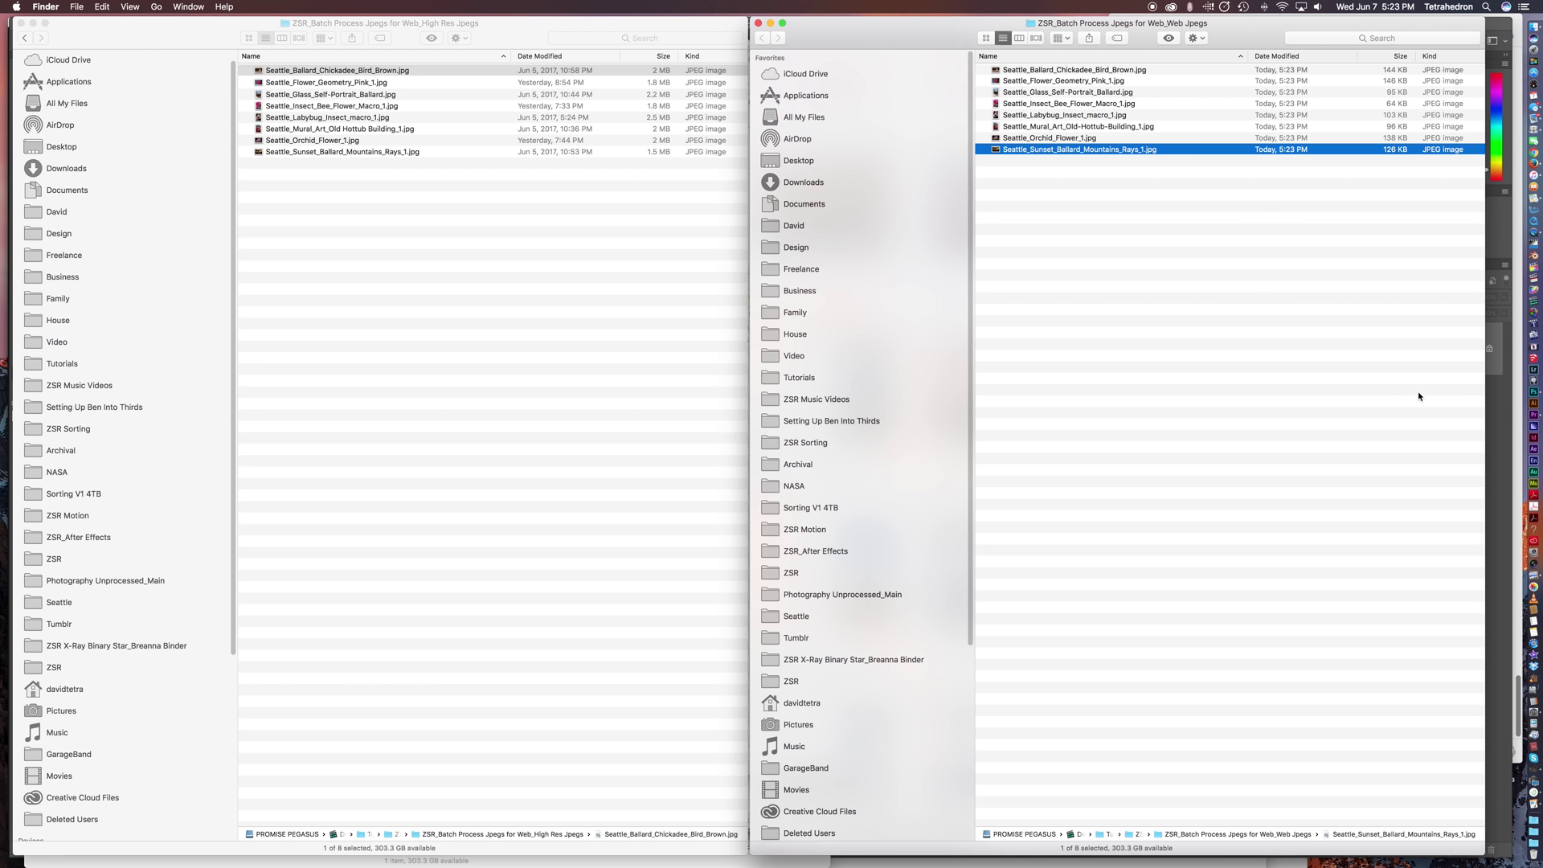
left_click(1505, 396)
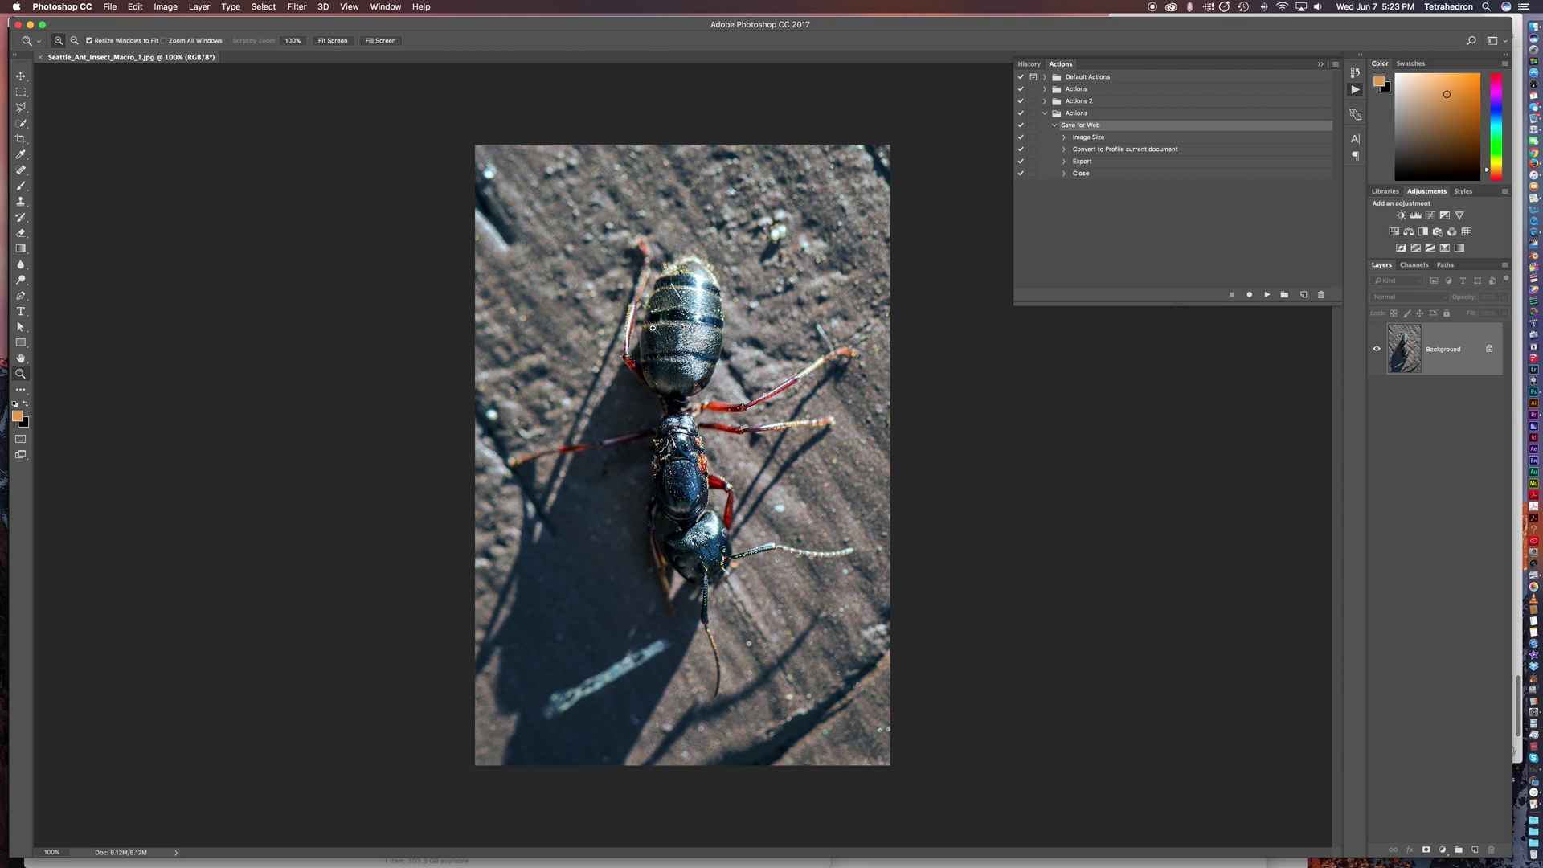